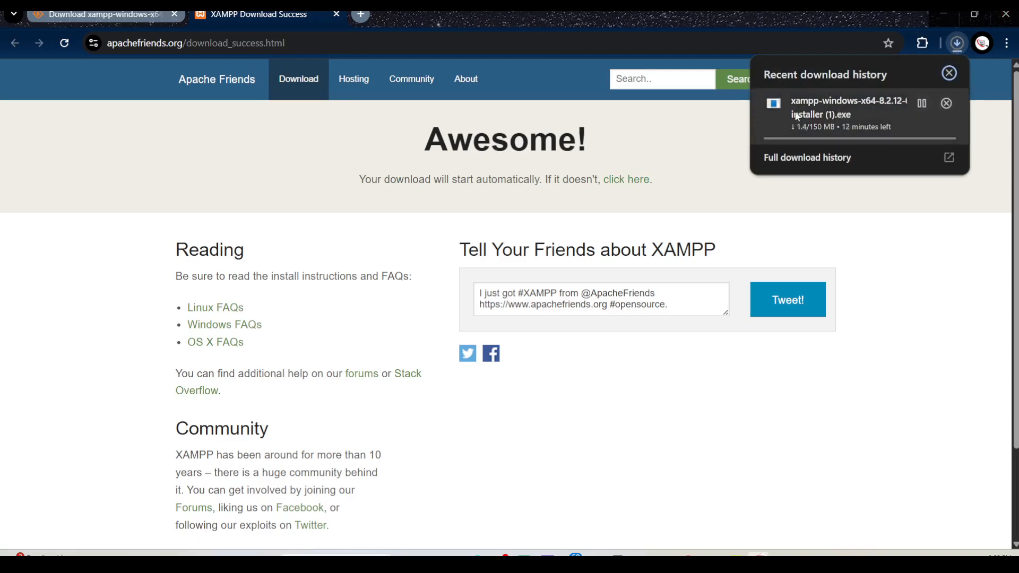
Cancel the running XAMPP installer download and launch the existing xampp-windows-x64-8.2.12 installer from the Downloads folder, accepting the UAC warning
click(947, 103)
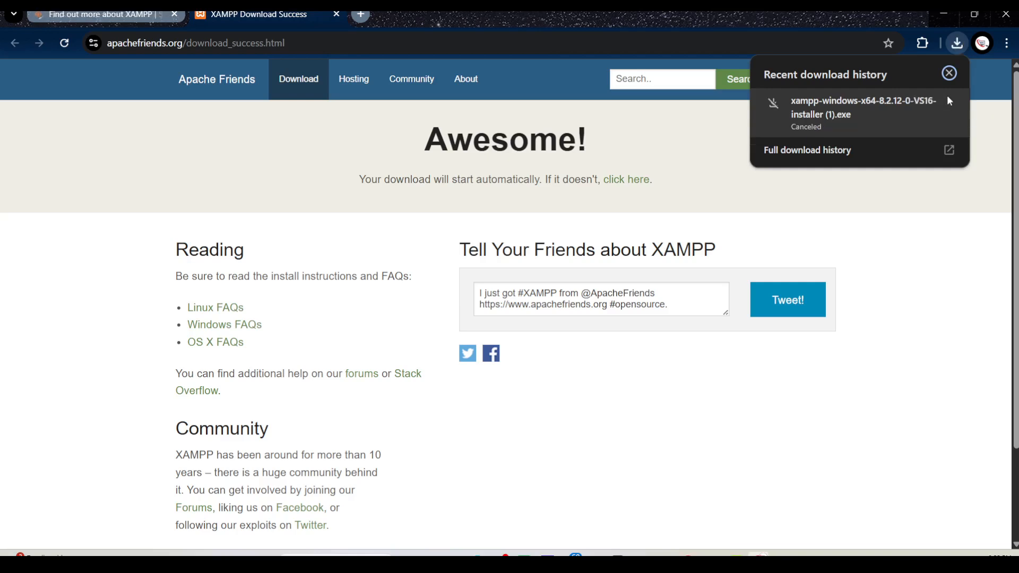
click(950, 74)
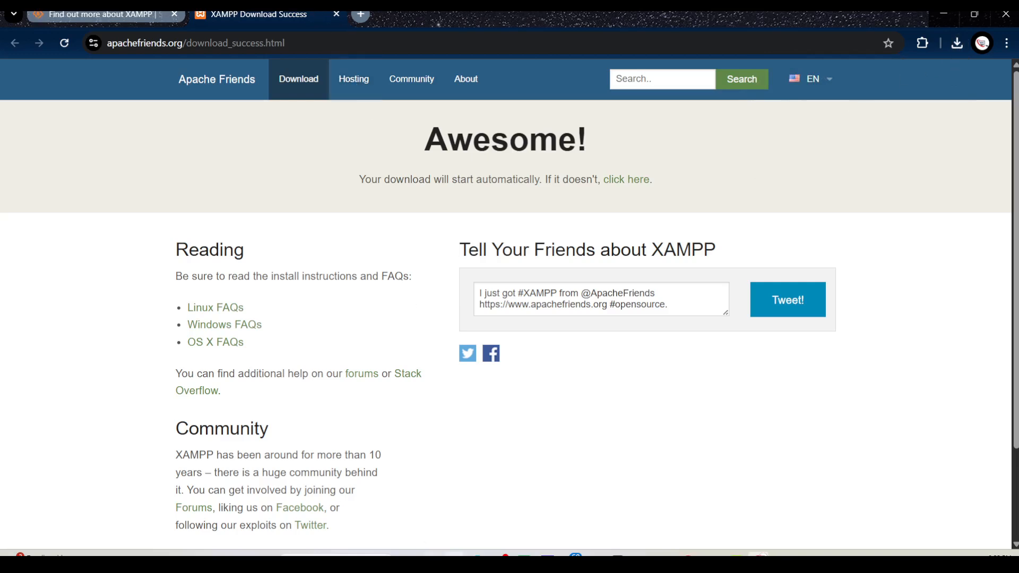
key(super+e)
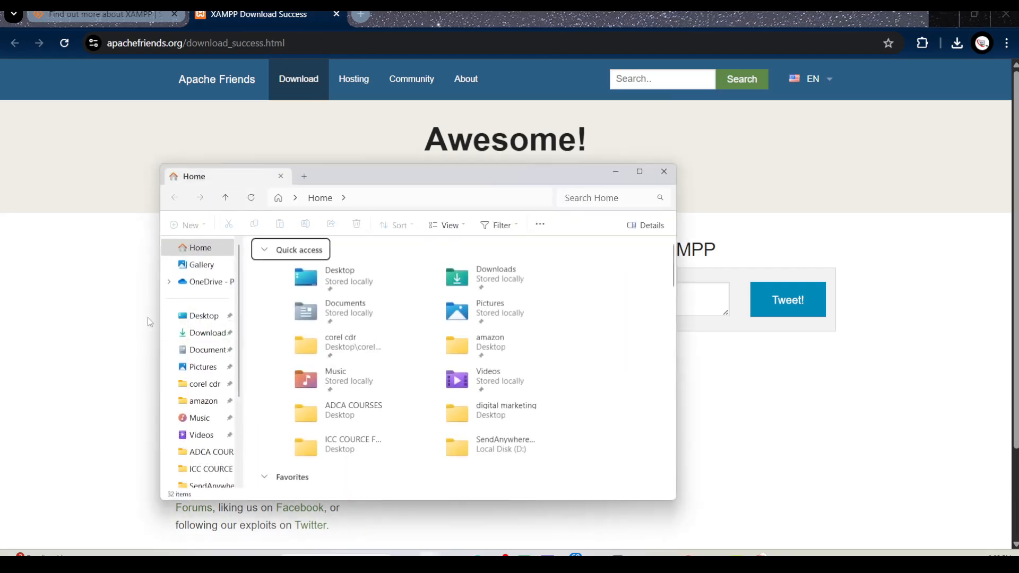
click(211, 339)
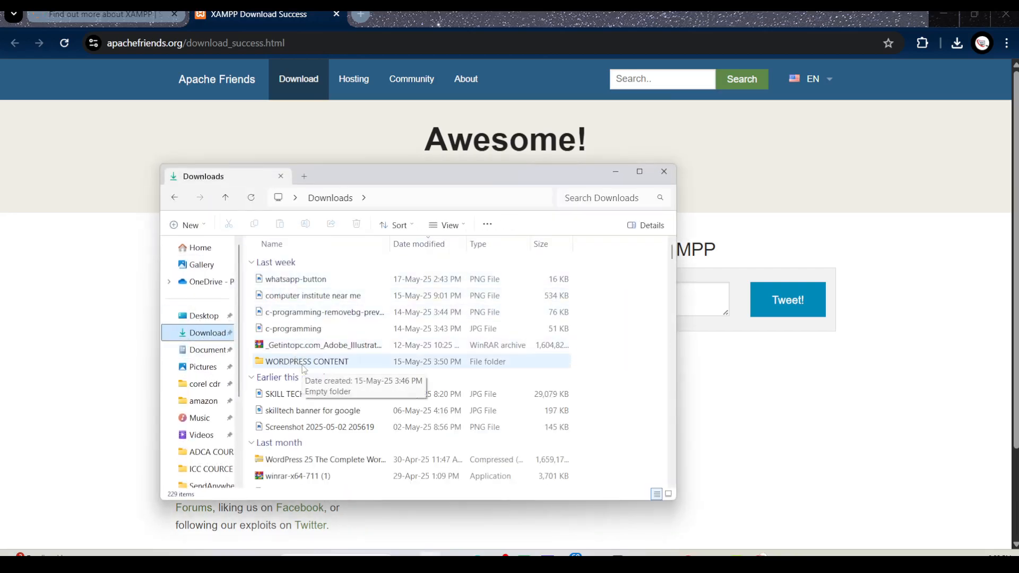
scroll(304, 369, down, 2)
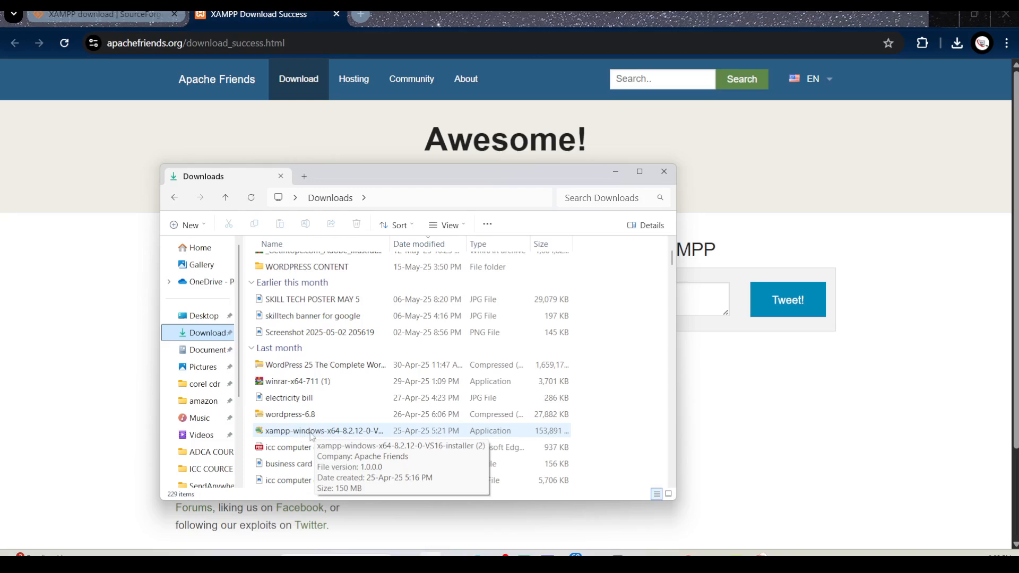
double_click(311, 434)
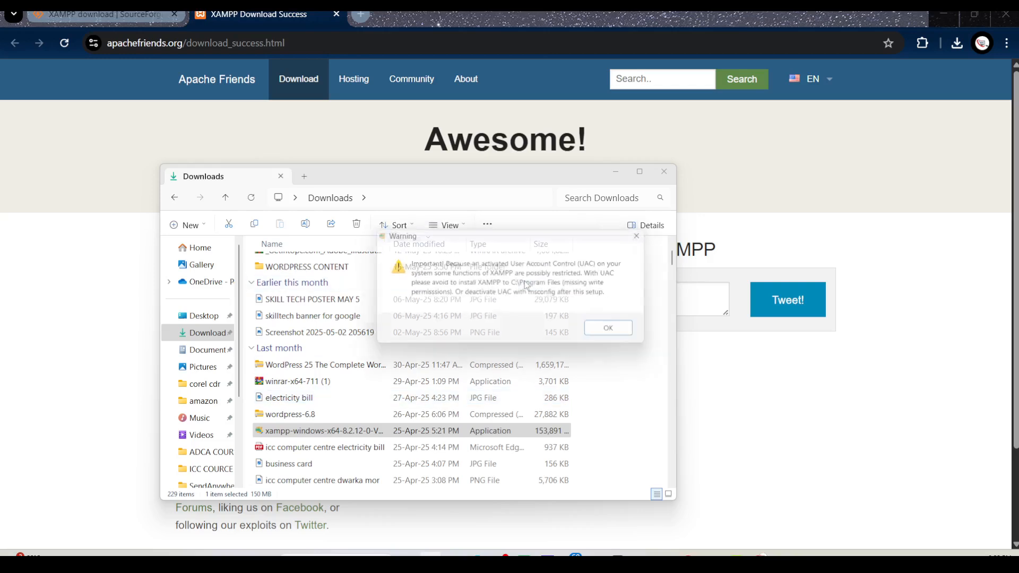
click(620, 336)
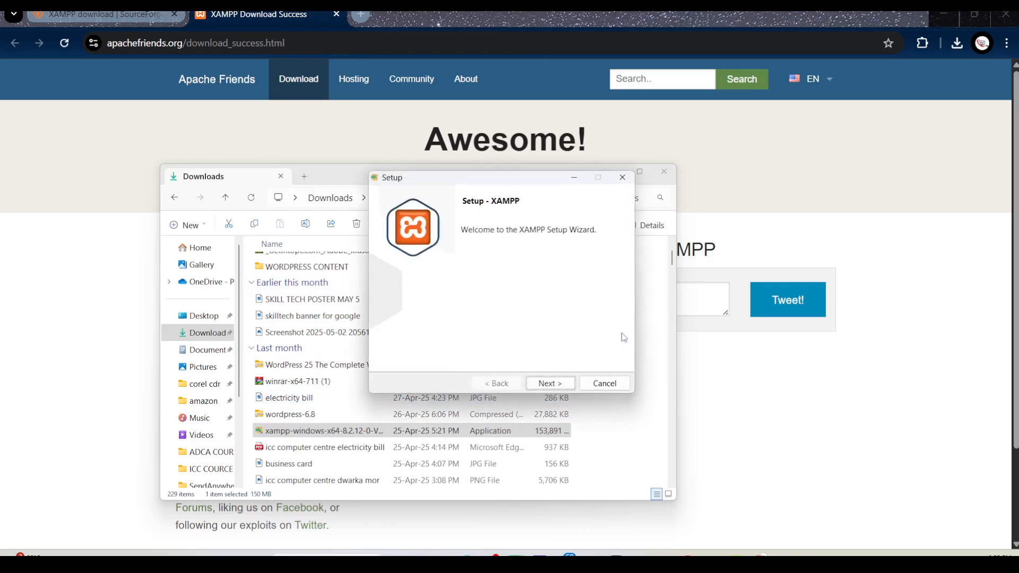
Go through the XAMPP setup wizard with default options and the C:\xampp installation folder, and start the installation
click(552, 383)
click(555, 384)
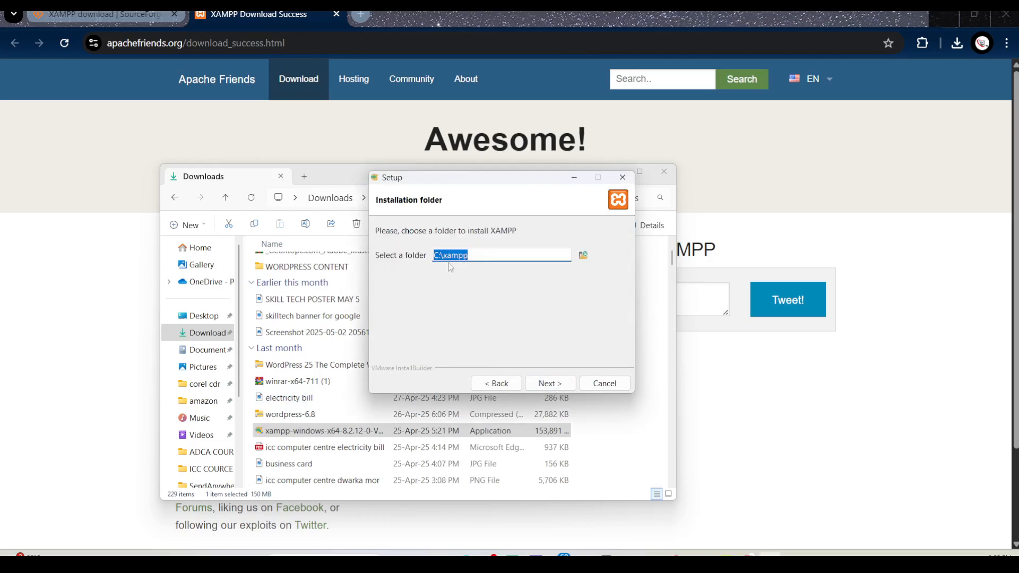
click(556, 384)
click(557, 384)
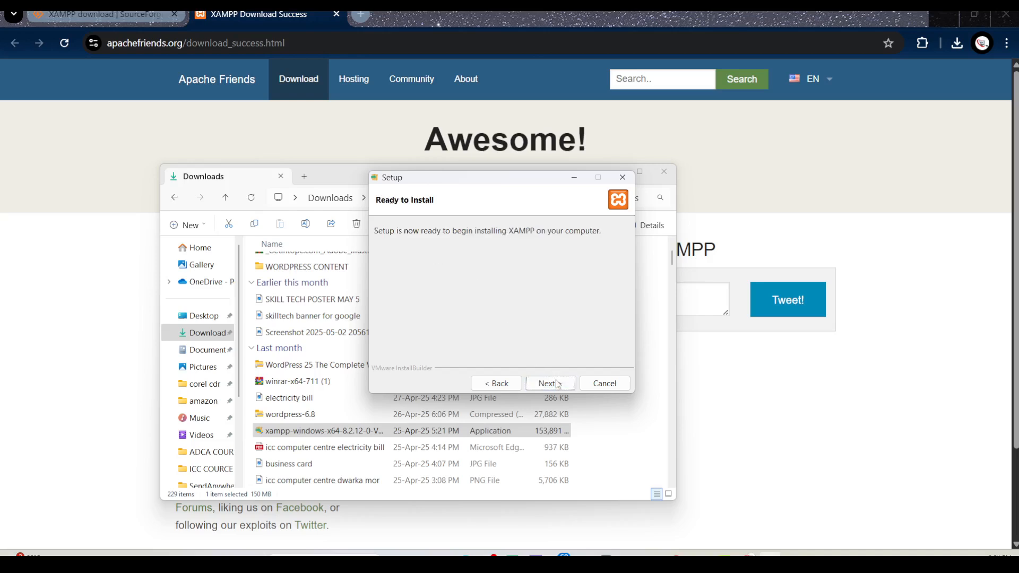
click(558, 383)
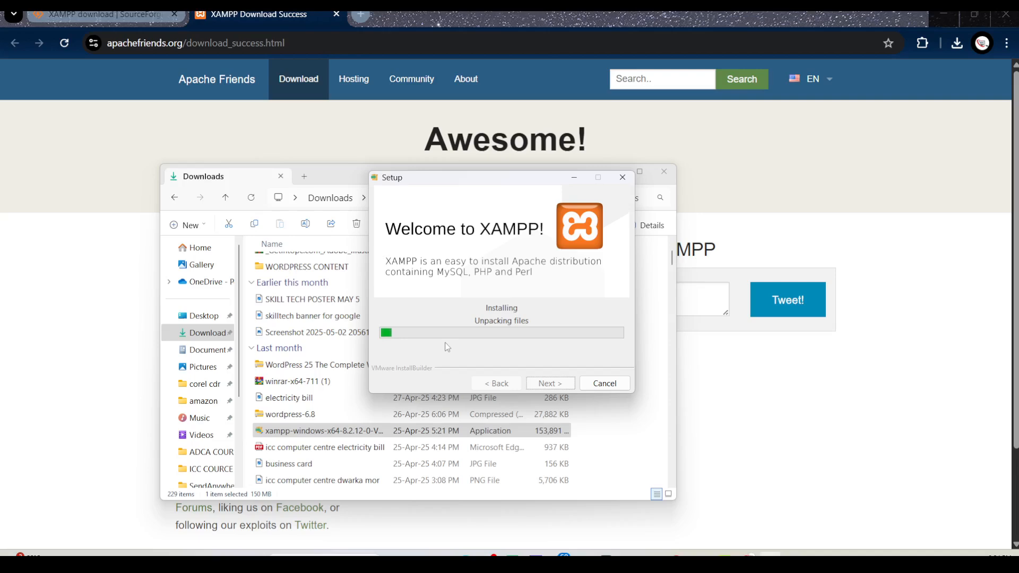
mouse_move(494, 554)
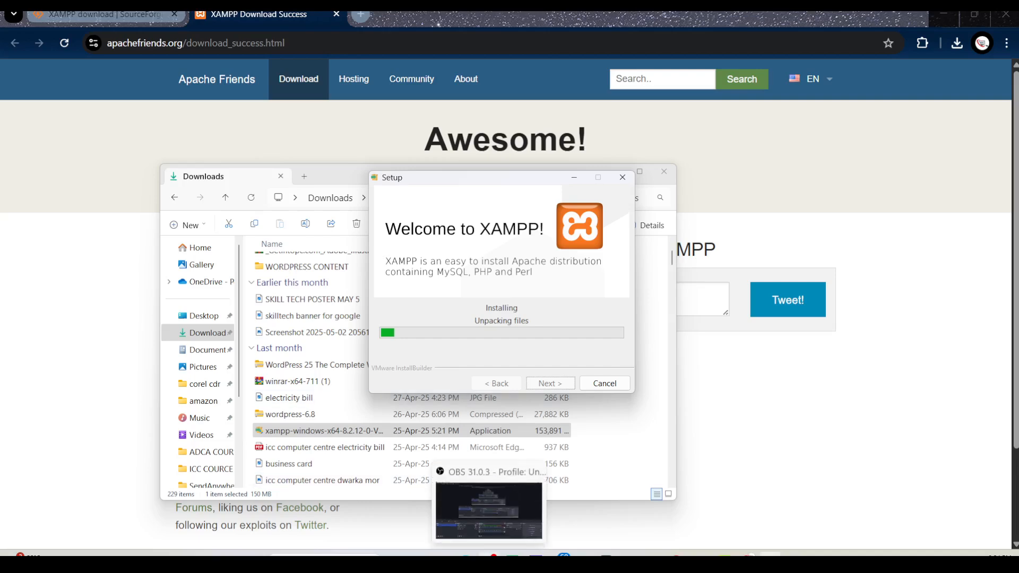
click(489, 509)
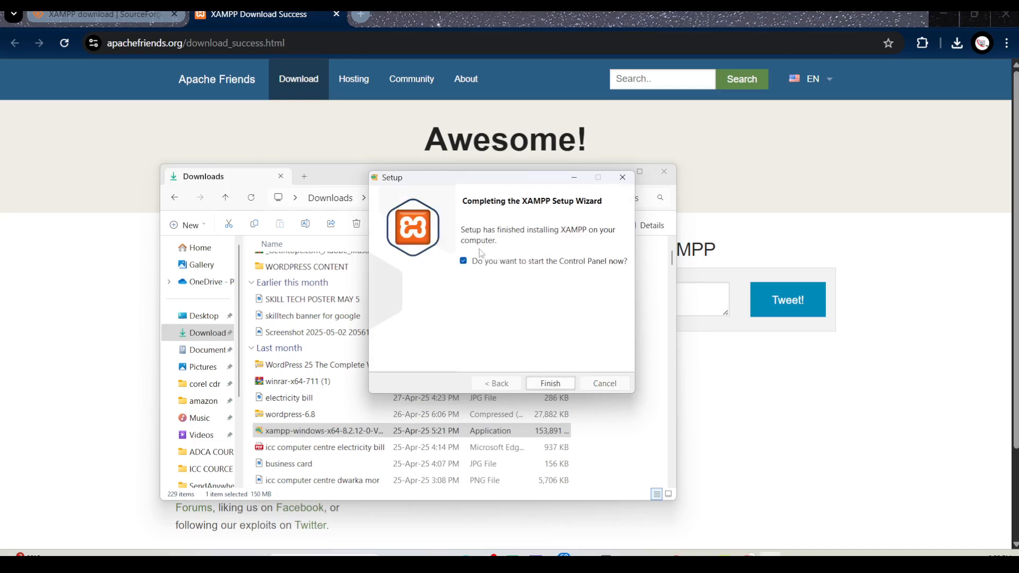
Finish the XAMPP setup with the Control Panel launch enabled, and start the Apache and MySQL modules
click(549, 384)
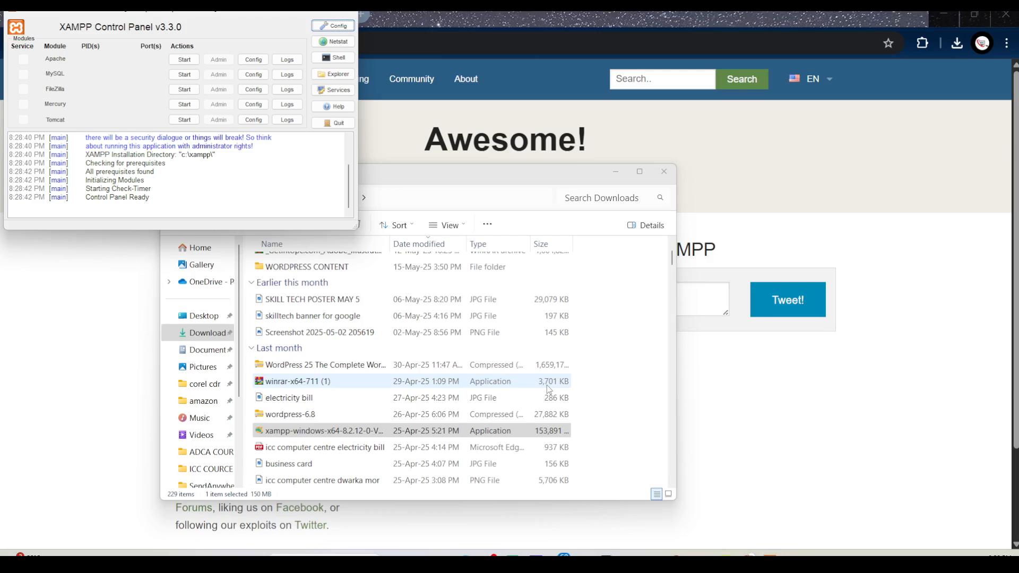
drag(243, 11, 591, 161)
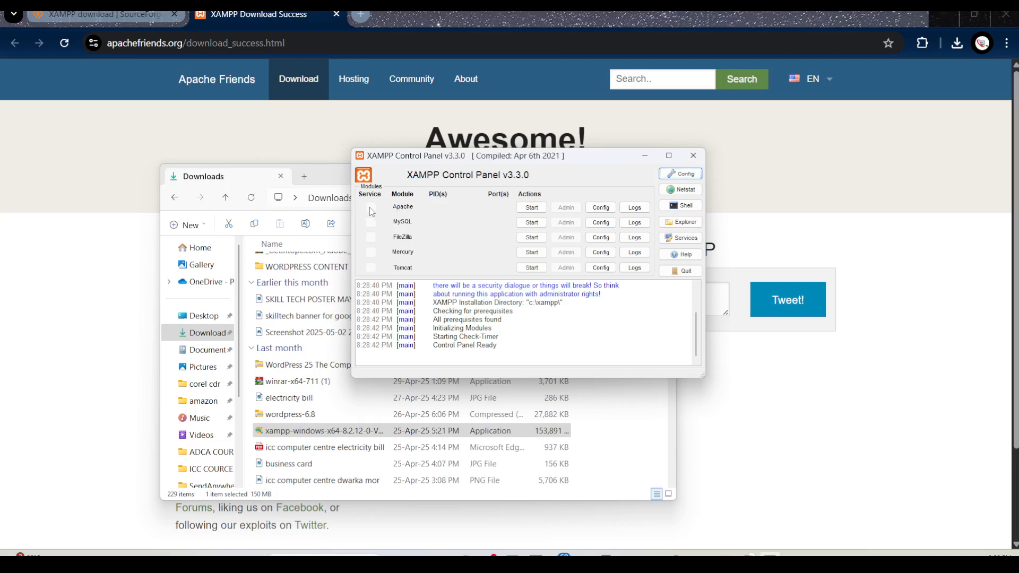
click(529, 208)
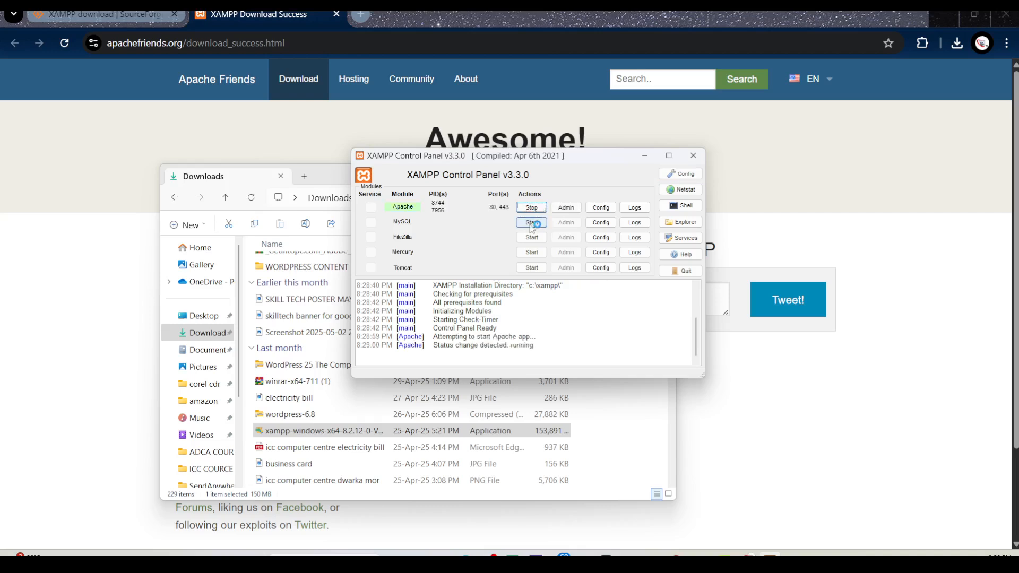
click(535, 223)
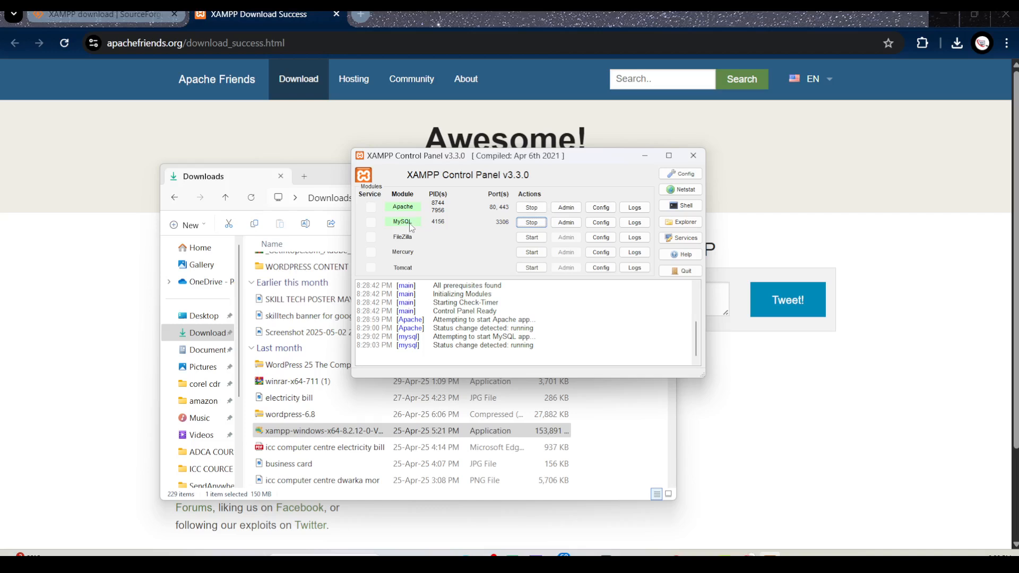
click(646, 158)
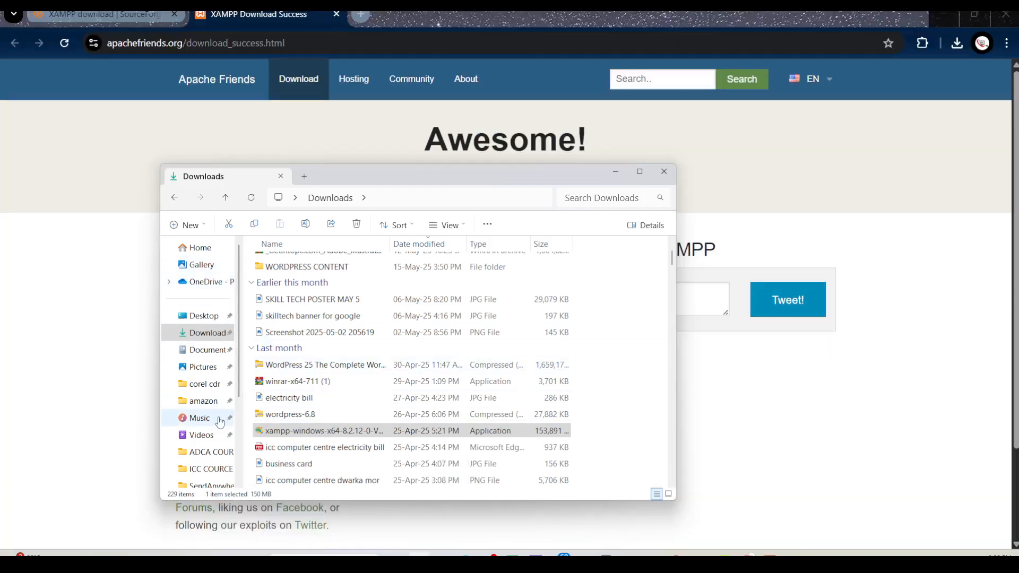
Open Local Disk (C:) in File Explorer to check for the installed xampp folder
scroll(220, 422, down, 1)
scroll(207, 447, down, 1)
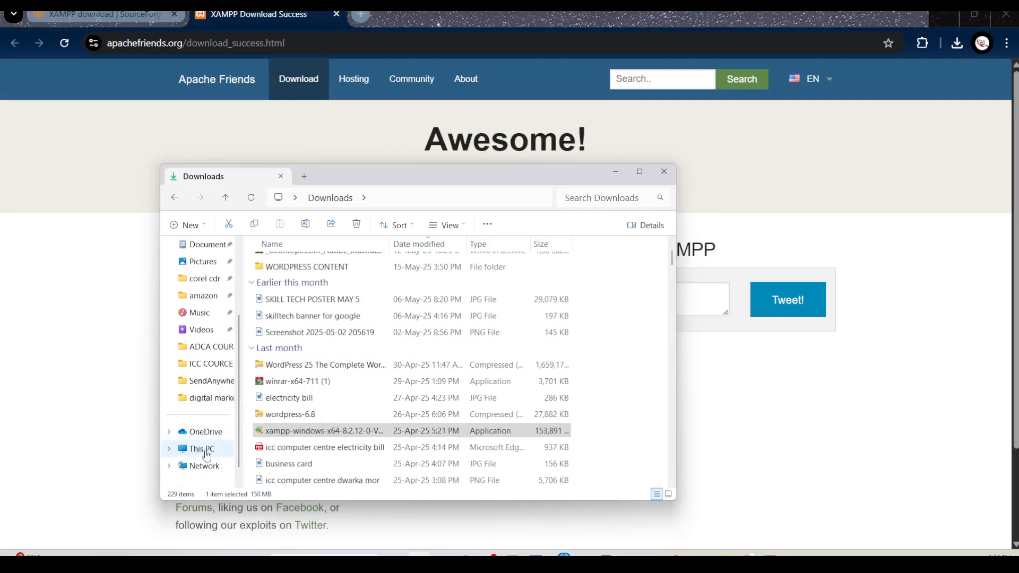
click(202, 450)
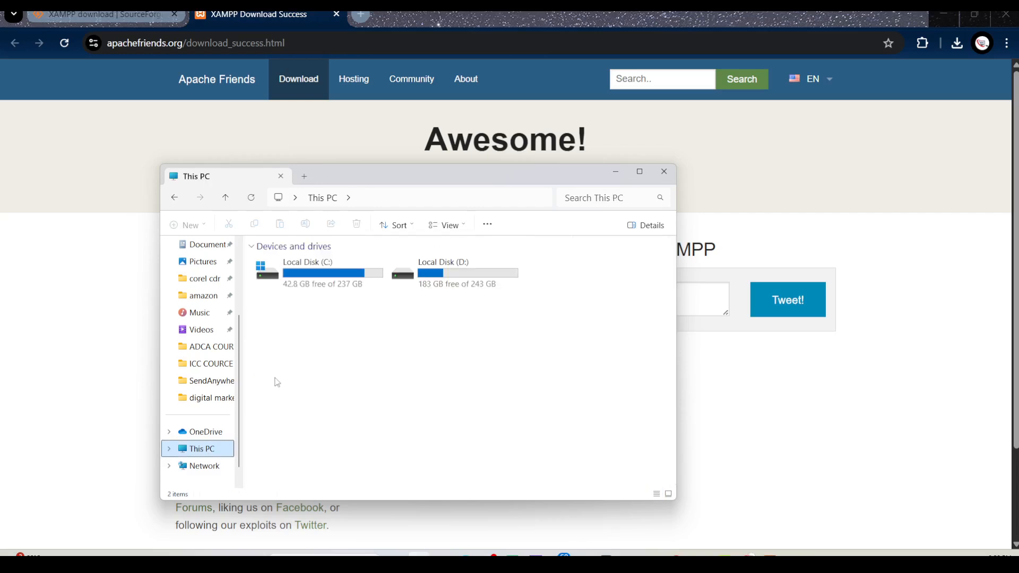
click(329, 274)
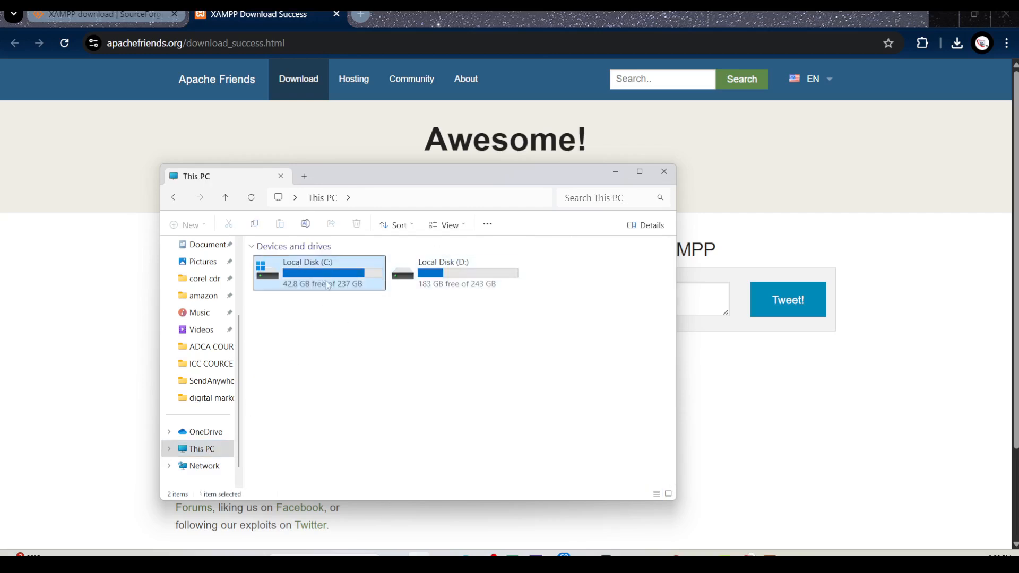
double_click(329, 275)
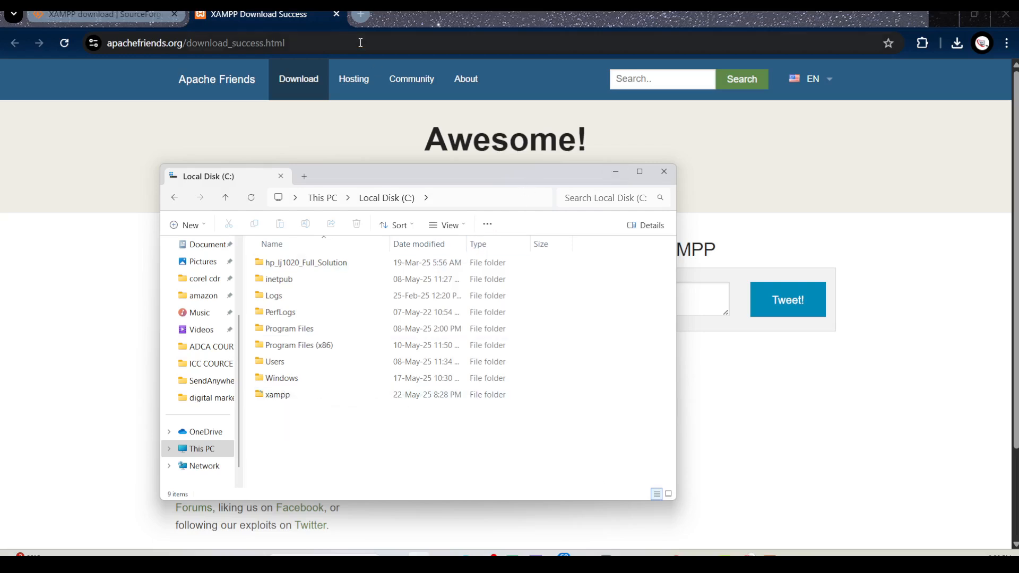
Search Google for "wordpress" in a new browser tab and open the WordPress.org download page
click(361, 15)
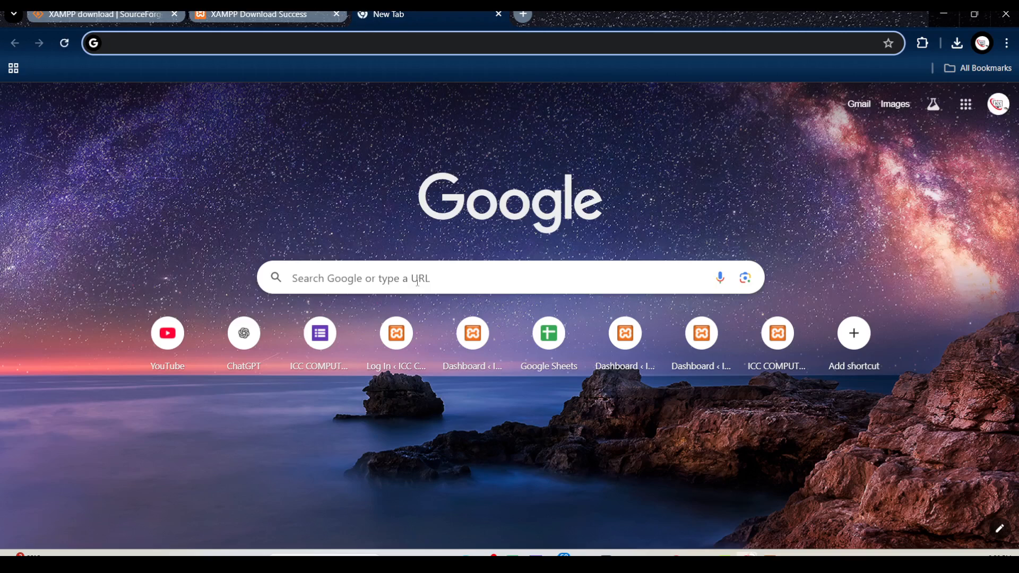
click(413, 281)
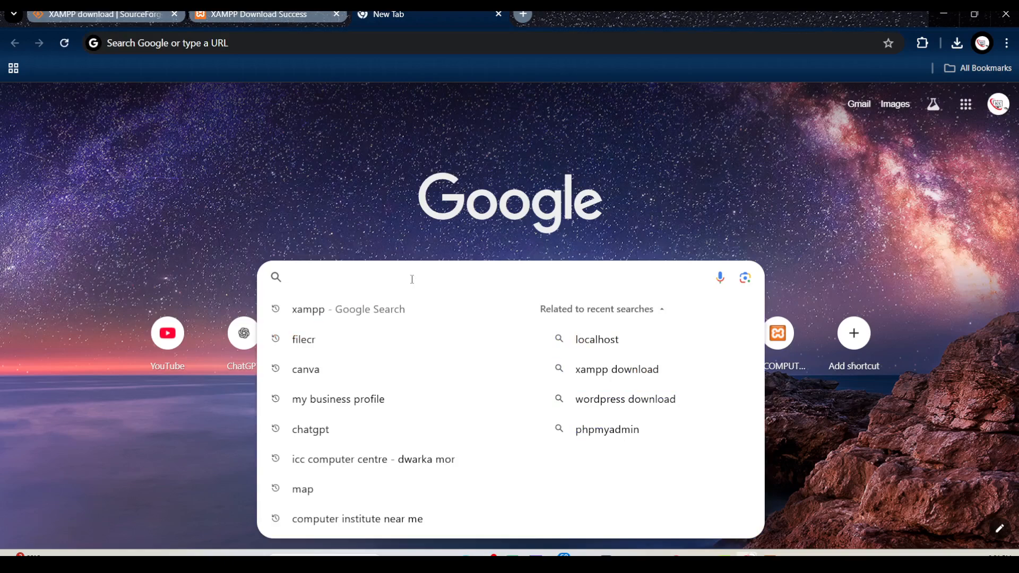
text(wordpre)
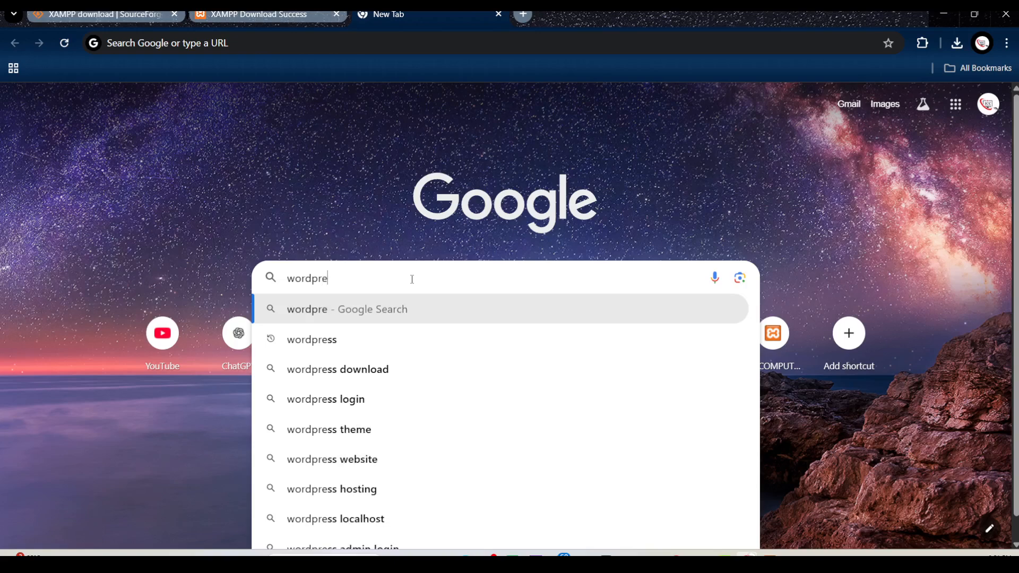
text(ss)
key(Return)
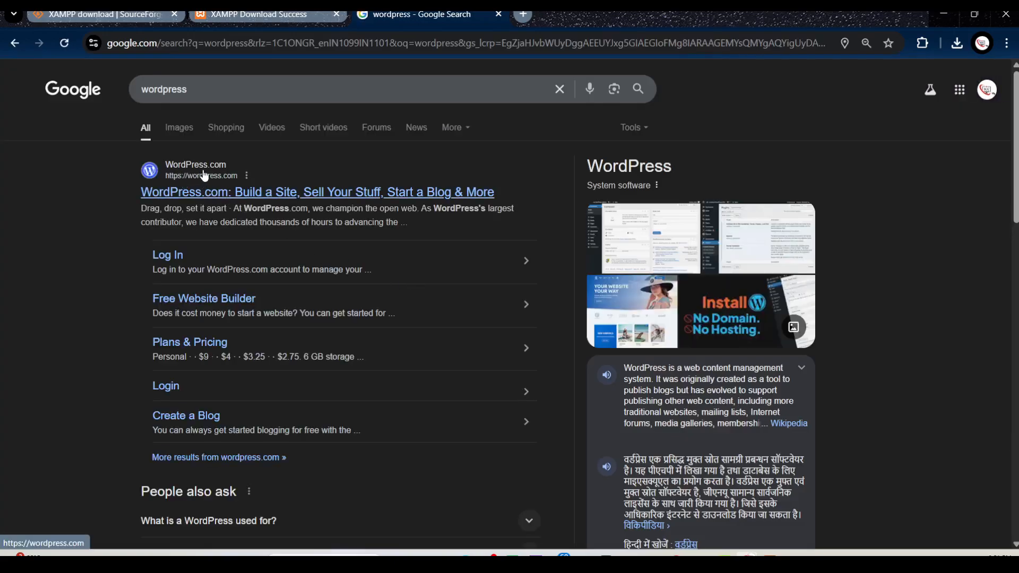
scroll(228, 234, down, 9)
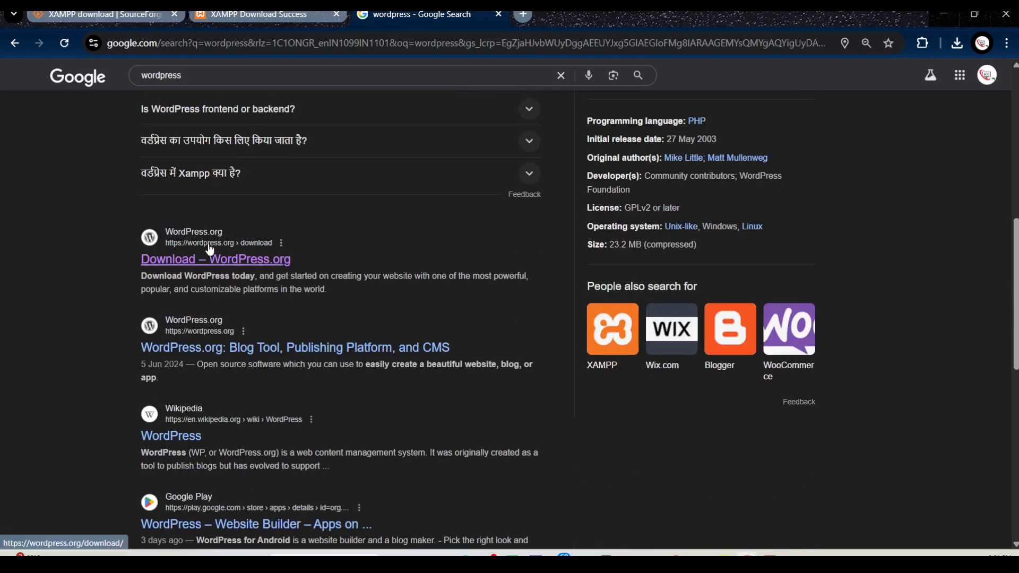
click(214, 262)
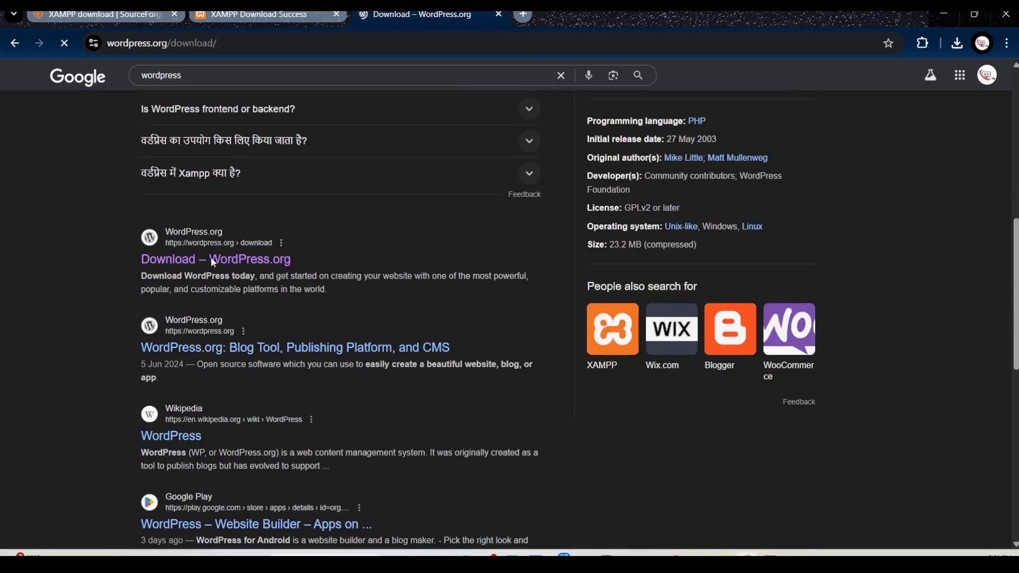
Start the WordPress 6.8.1 download and cancel the wordpress-6.8.1.zip transfer
scroll(233, 277, down, 2)
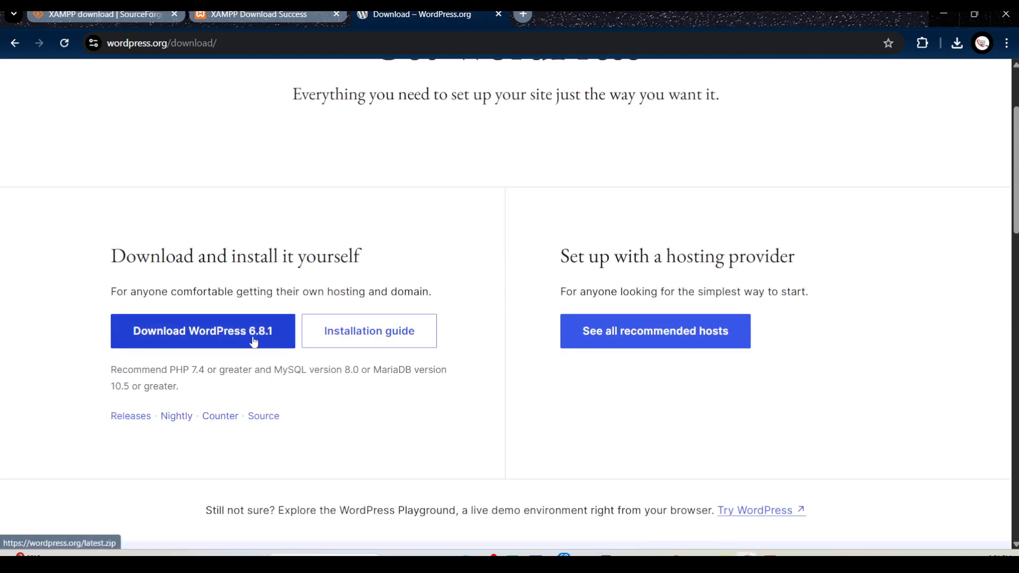
click(196, 334)
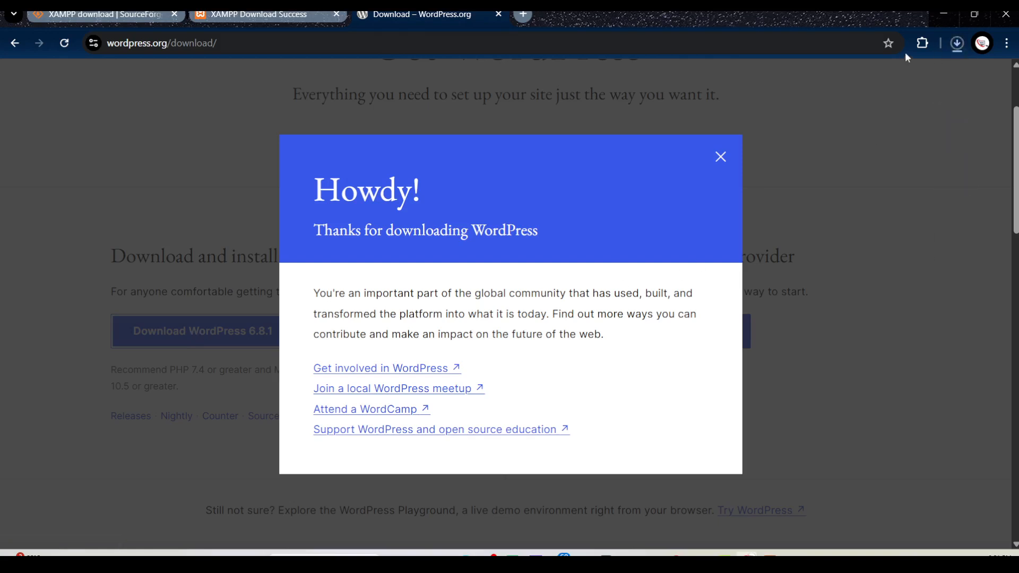
click(956, 44)
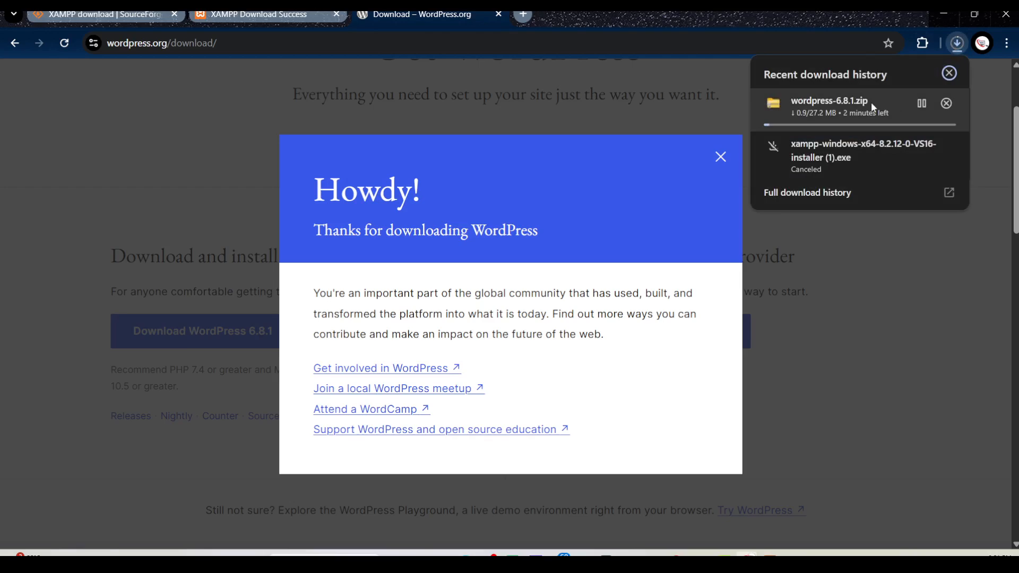
click(947, 103)
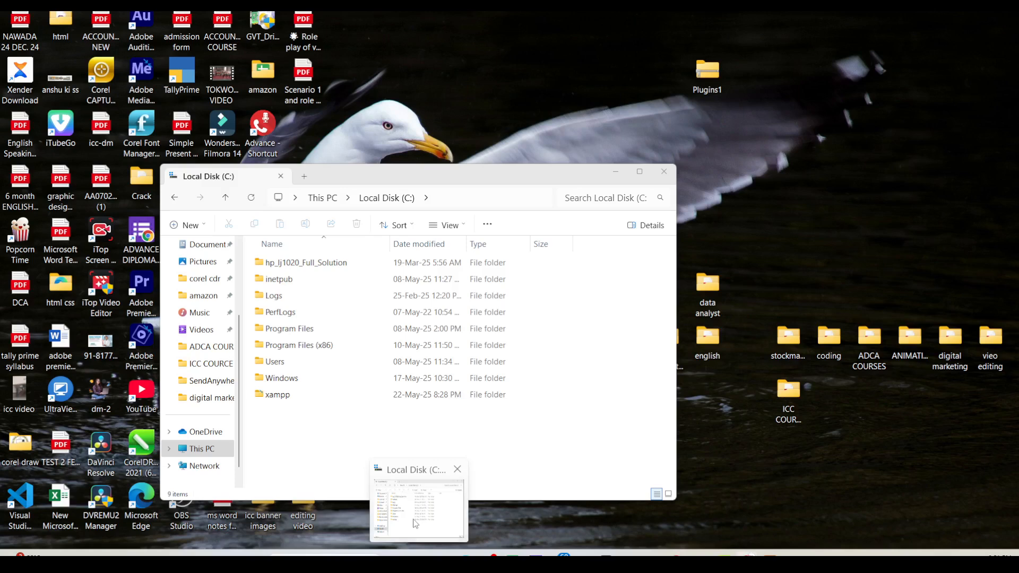
Open the Downloads folder in File Explorer and look through it for the WordPress archive
click(419, 502)
scroll(196, 295, up, 2)
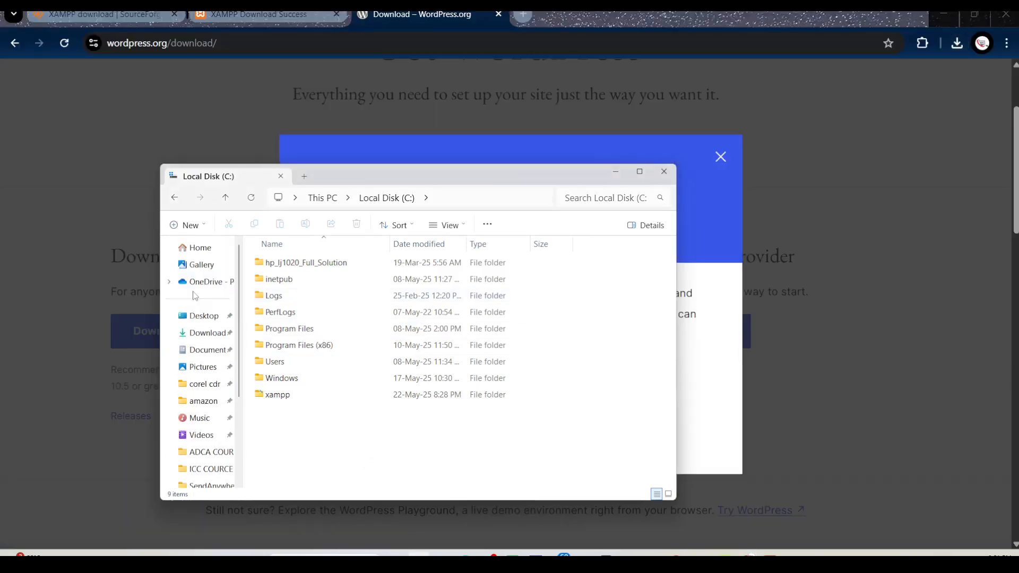
click(205, 333)
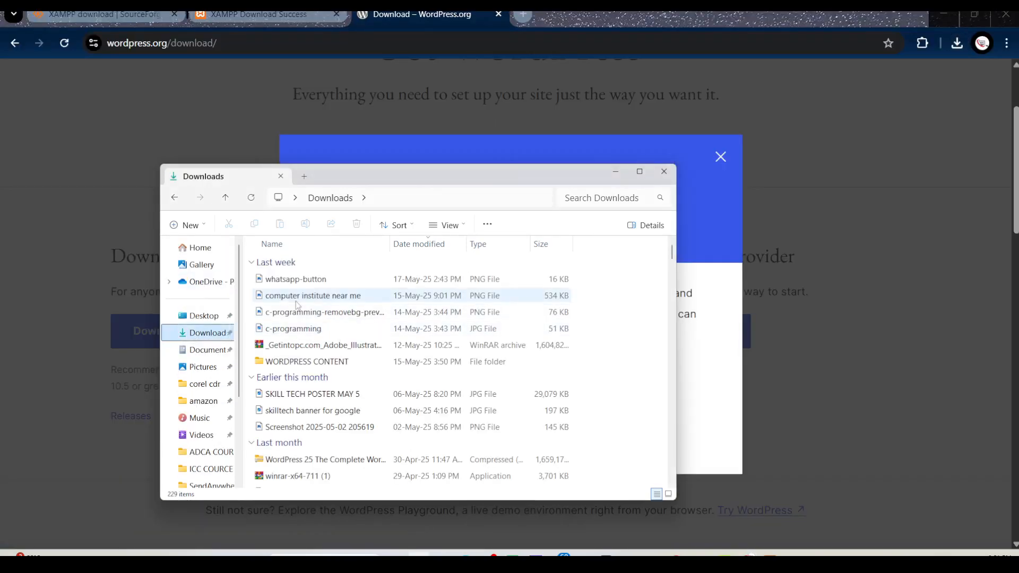
scroll(295, 416, down, 1)
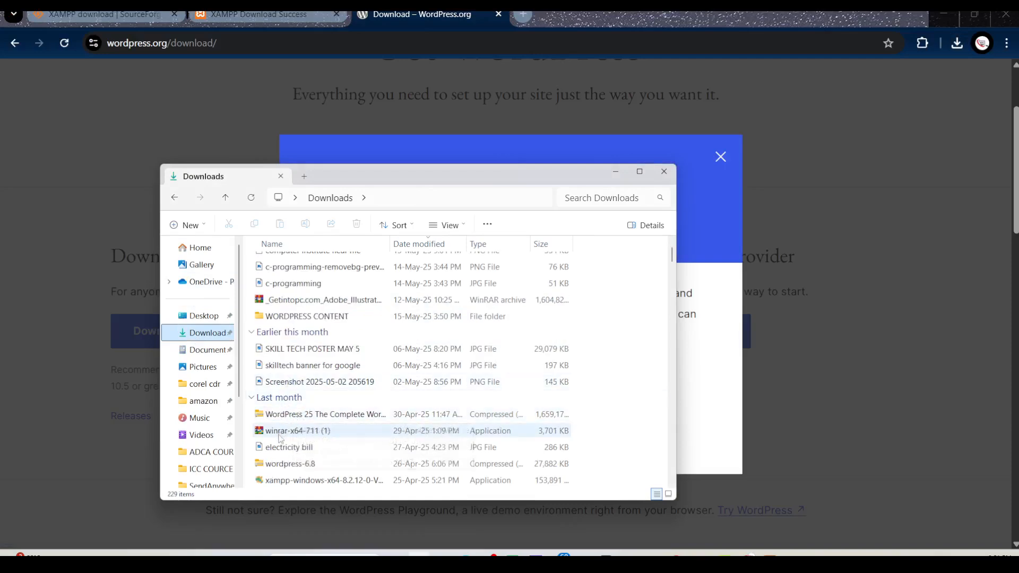
scroll(309, 473, down, 2)
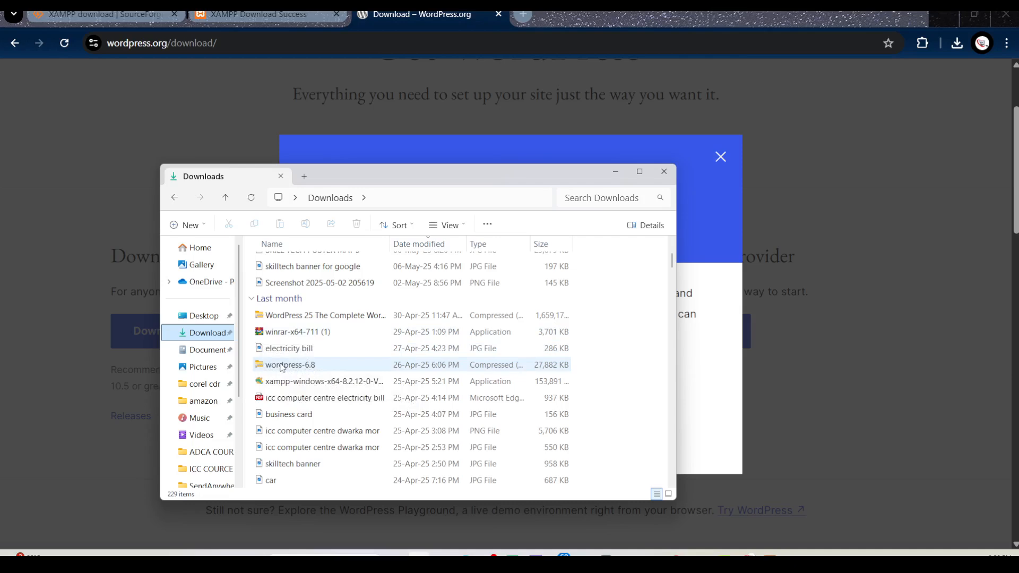
Search the Downloads folder for "wor" and look through the matches for the wordpress-6.8 archive
click(592, 199)
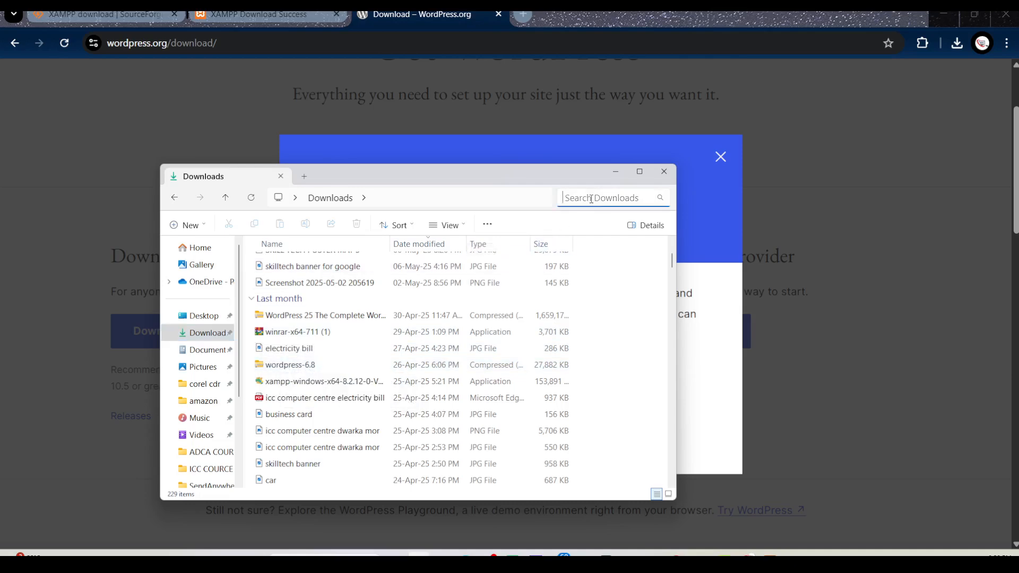
text(wor)
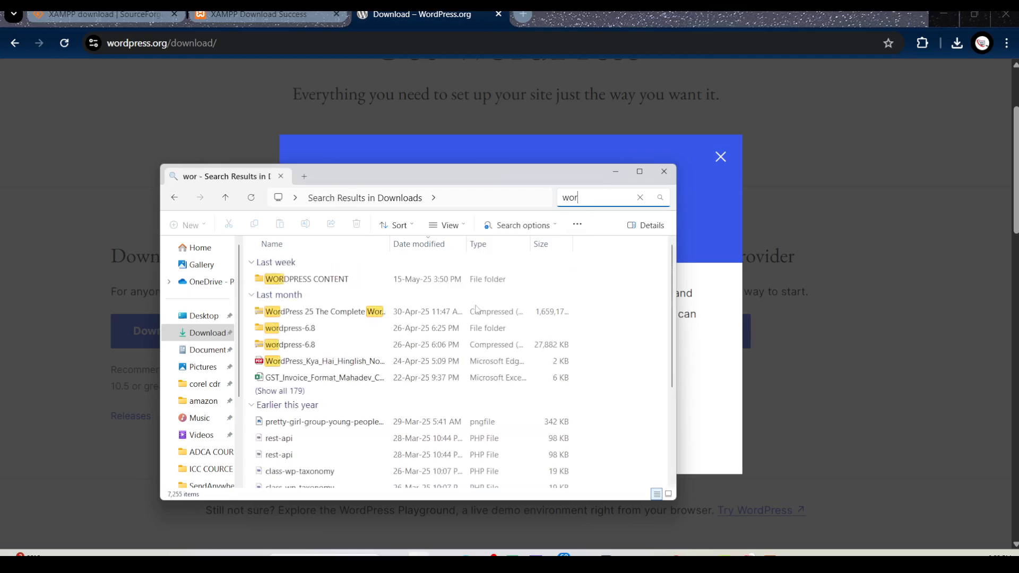
scroll(403, 374, down, 3)
scroll(404, 374, up, 3)
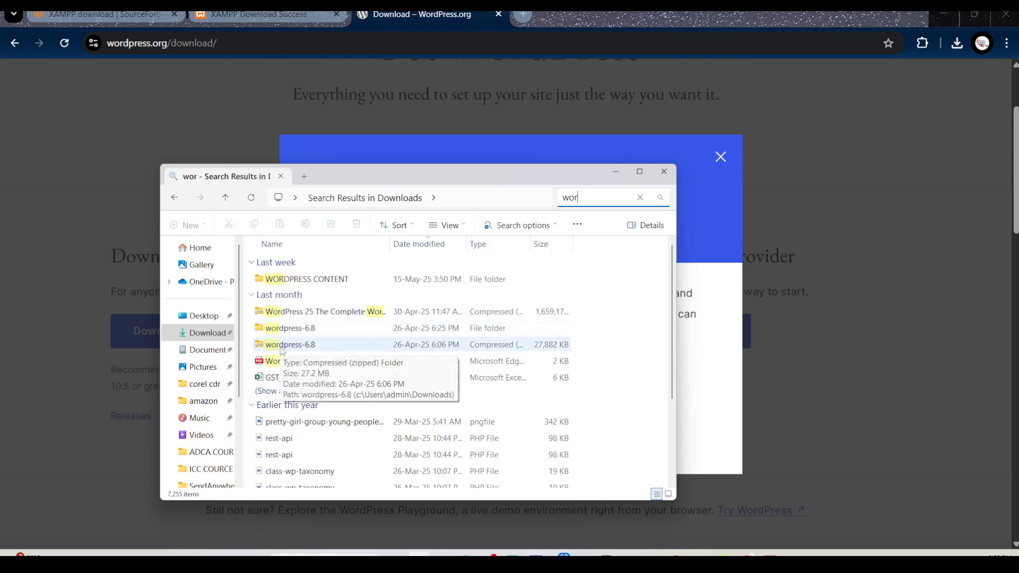
View the WinRAR extraction options for the wordpress-6.8 zip archive, and dismiss them without extracting
right_click(296, 348)
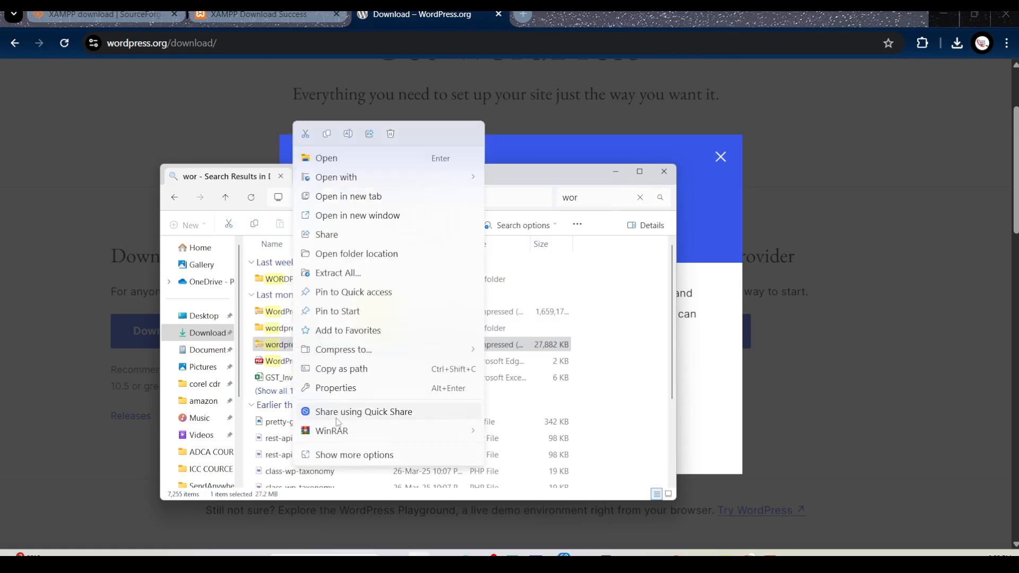
mouse_move(338, 438)
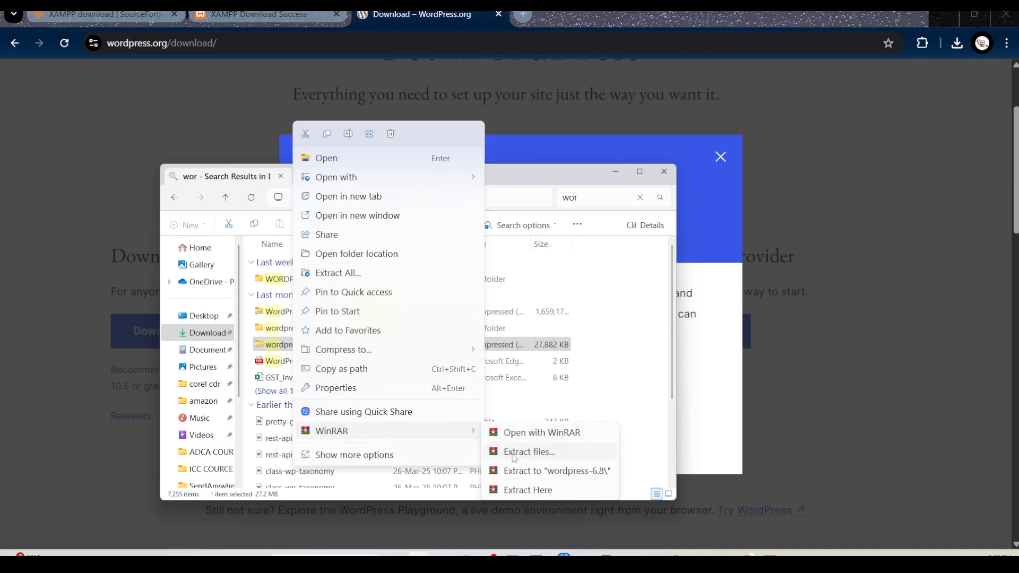
click(586, 364)
Search Google for "winrar" in a new Chrome tab
click(525, 16)
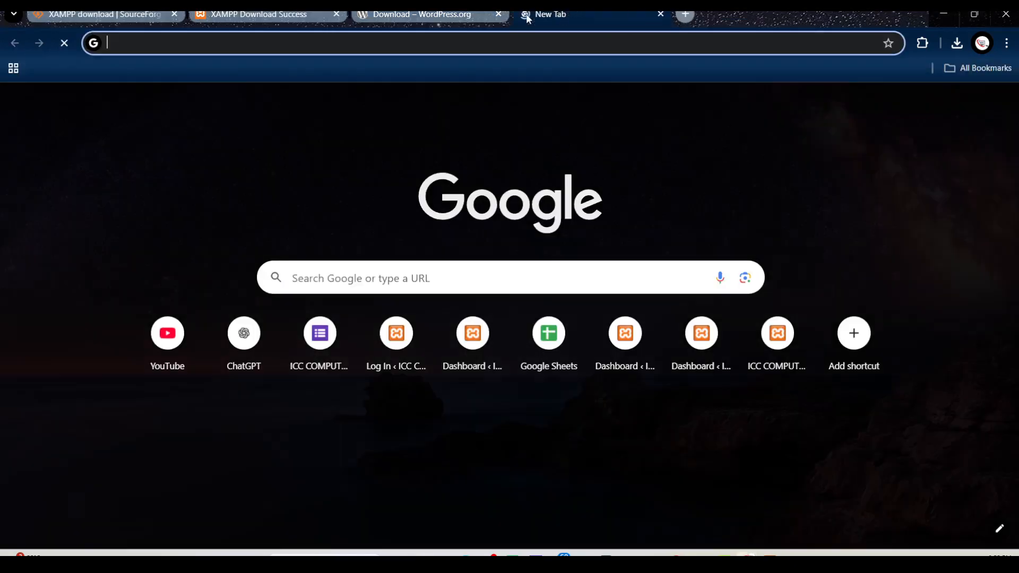
click(444, 279)
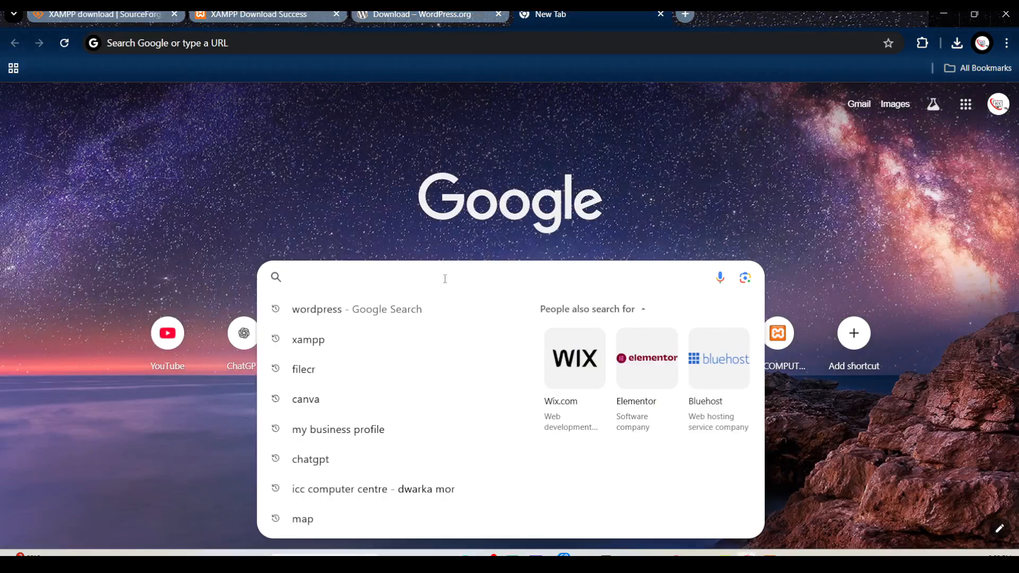
text(winrar)
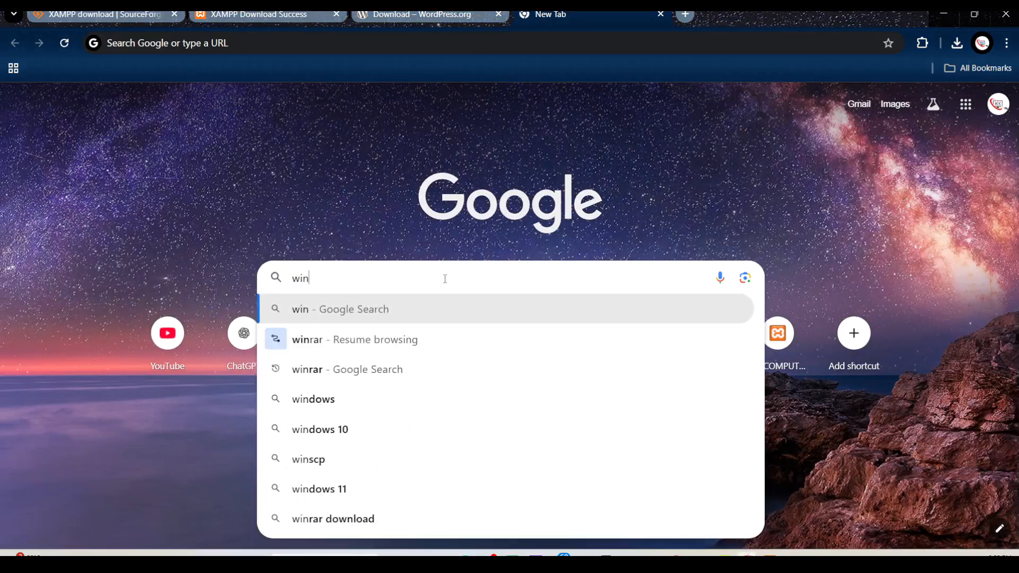
key(Return)
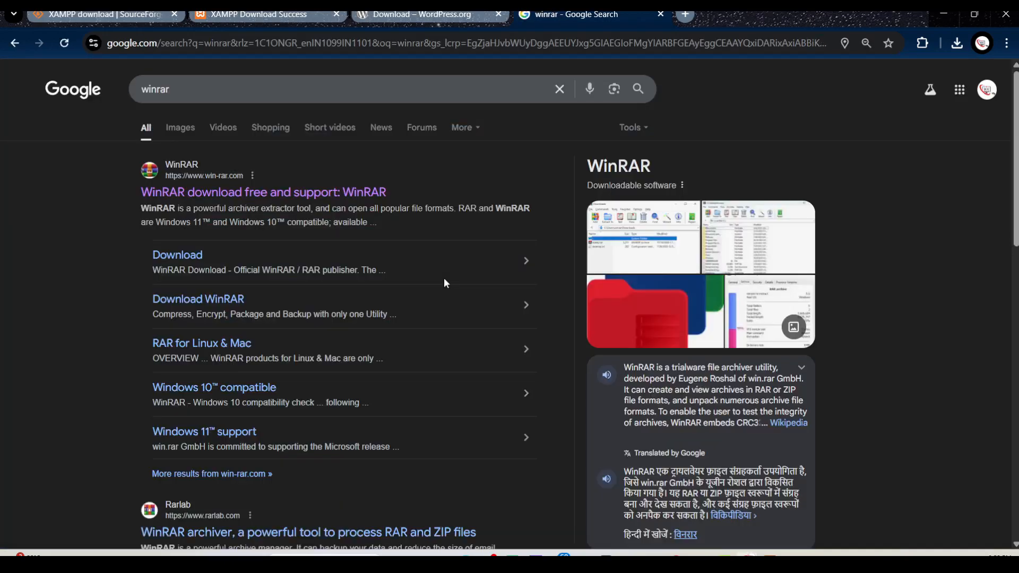
Download WordPress 6.8.1 from the WordPress.org download page and check the transfer in the recent download history
click(439, 17)
click(721, 157)
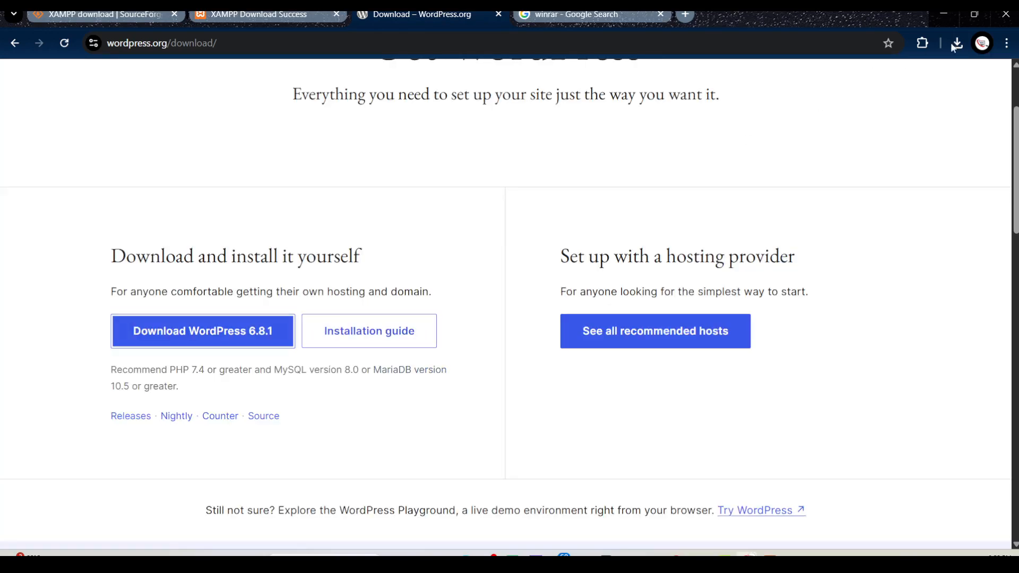
click(208, 333)
click(956, 45)
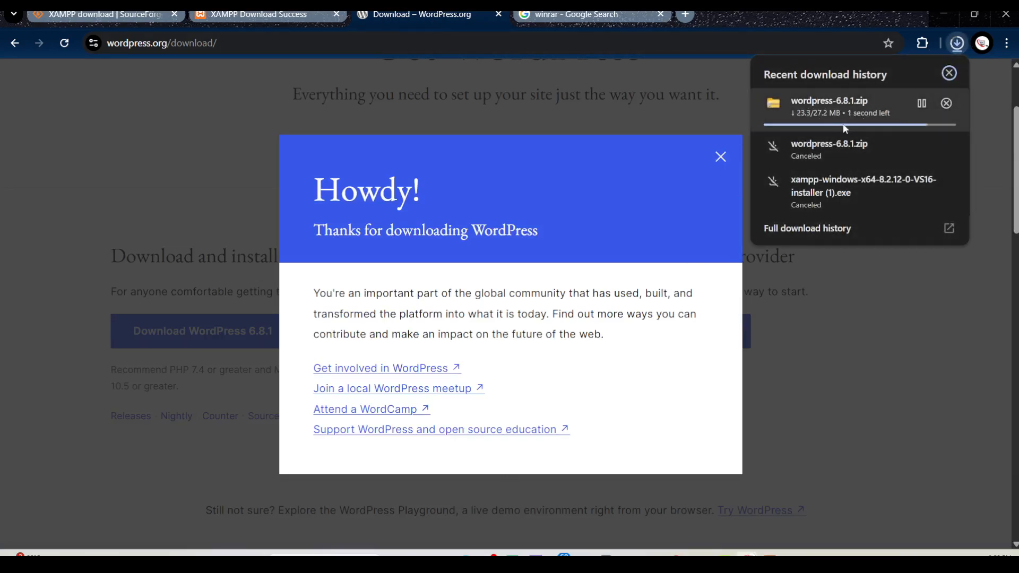
Open the official WinRAR website from the search results and download the WinRAR installer
click(583, 16)
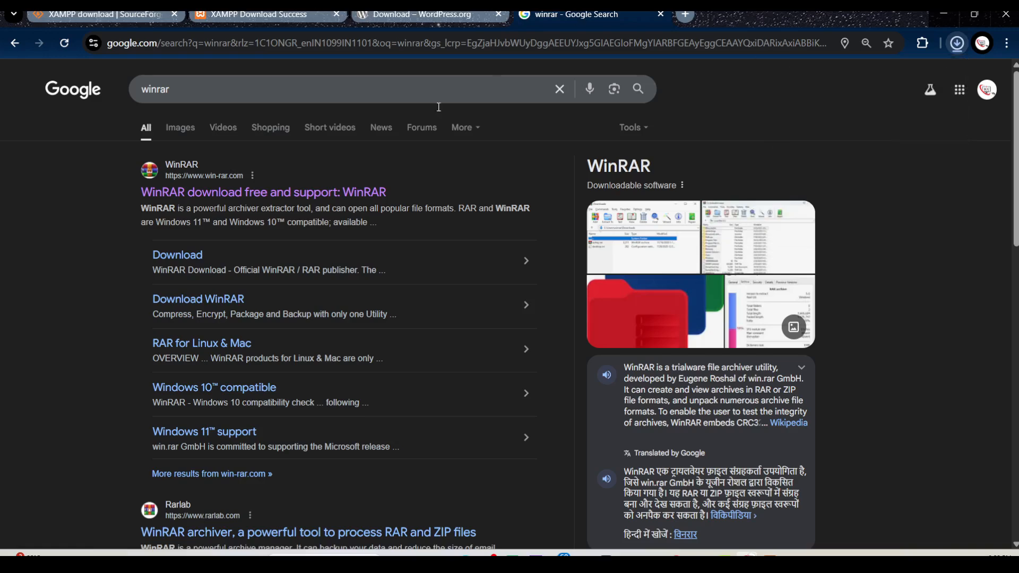
click(199, 195)
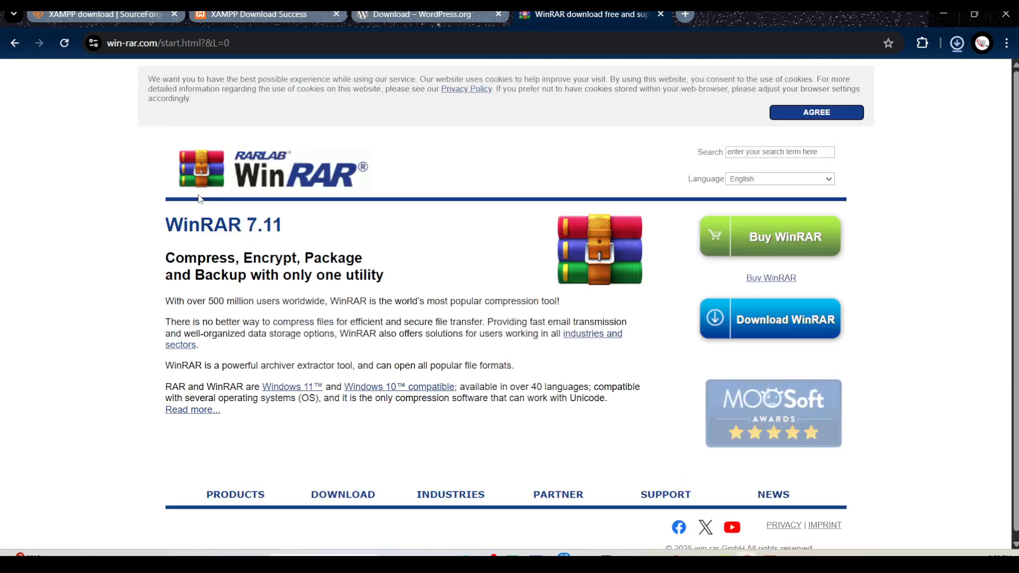
scroll(773, 340, down, 1)
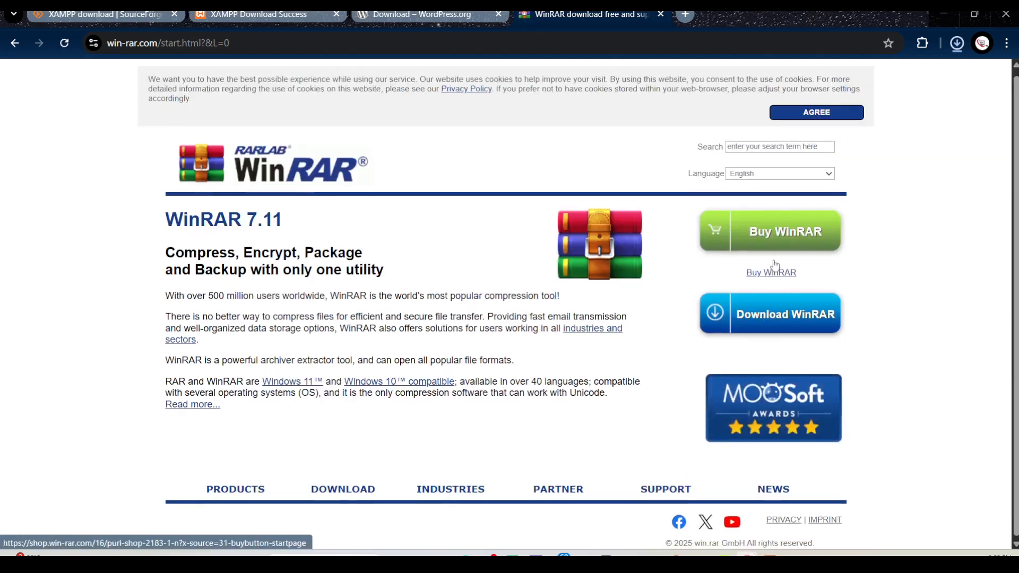
click(790, 315)
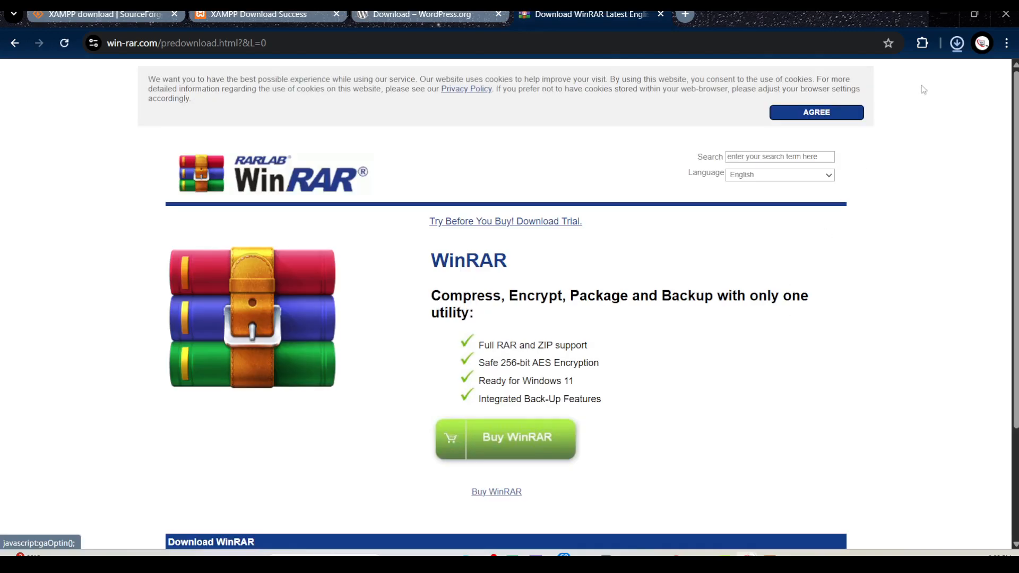
click(957, 43)
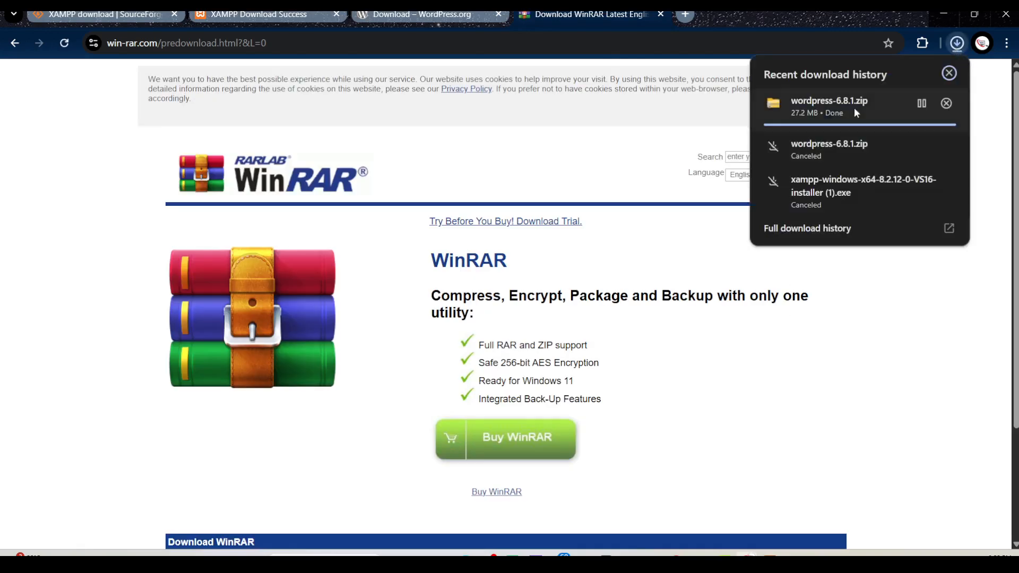
click(849, 356)
scroll(666, 356, down, 3)
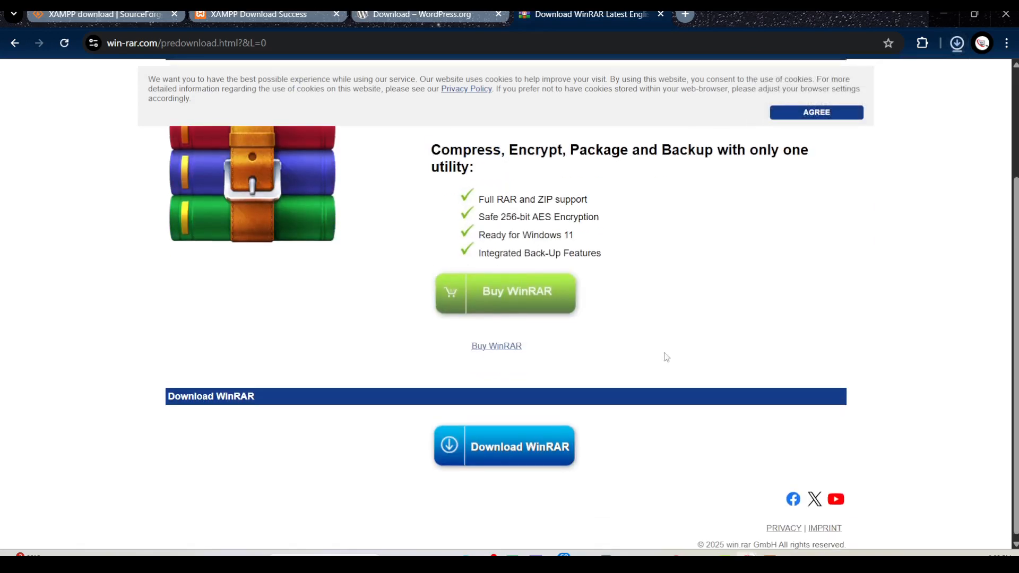
click(514, 445)
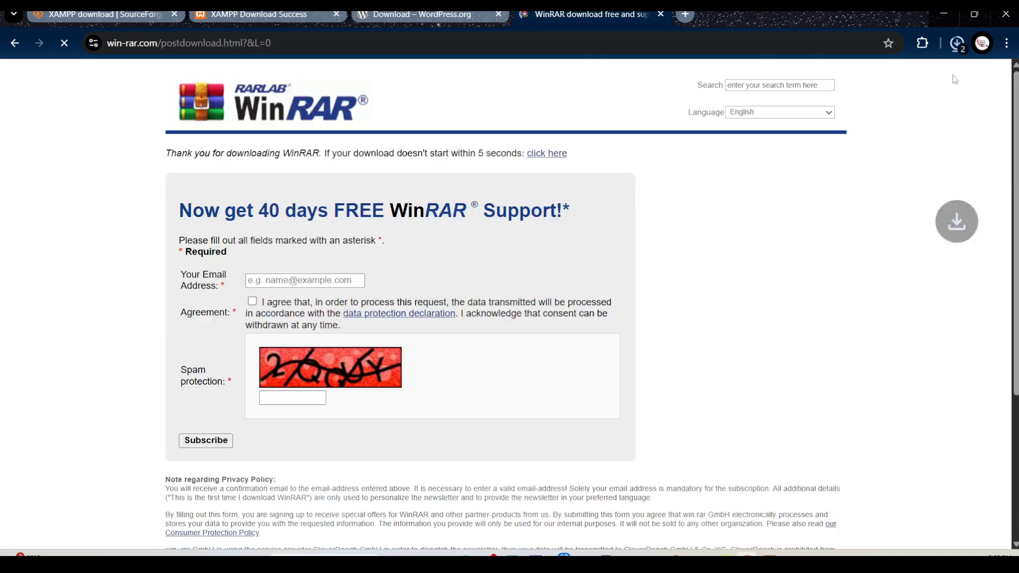
Show the downloaded winrar-x64-711 file in its folder and launch the installer
click(957, 44)
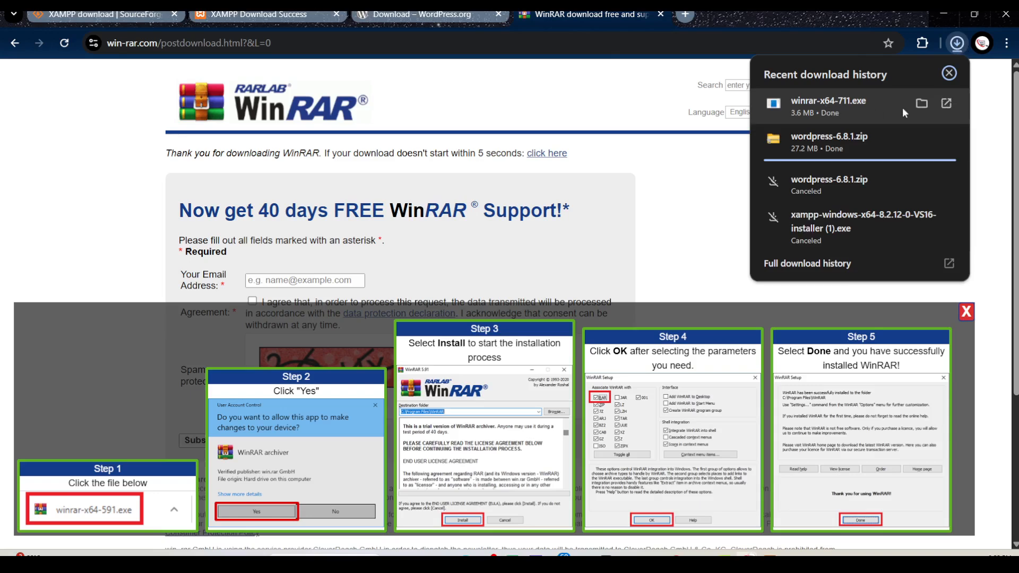
click(922, 104)
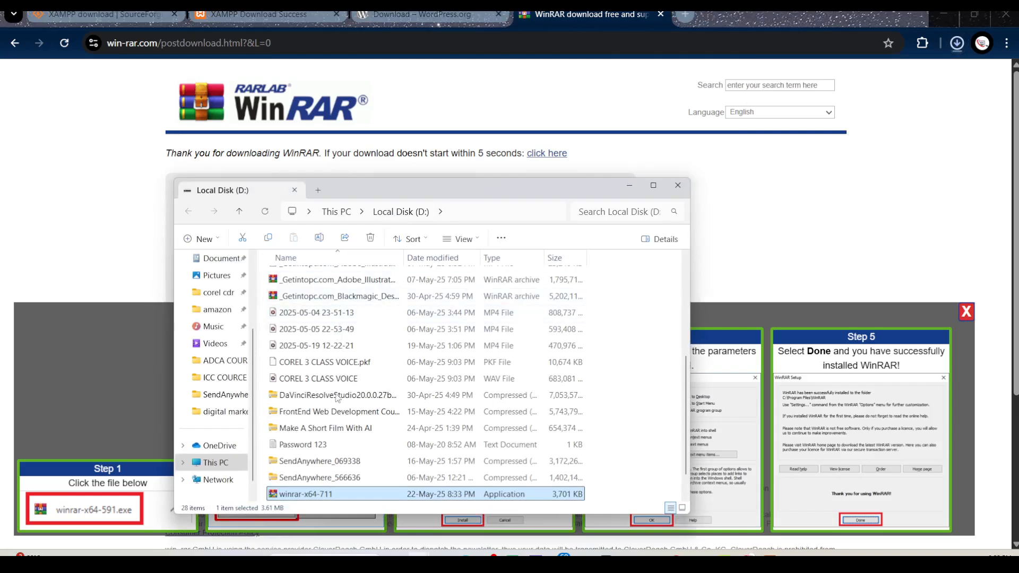
double_click(311, 498)
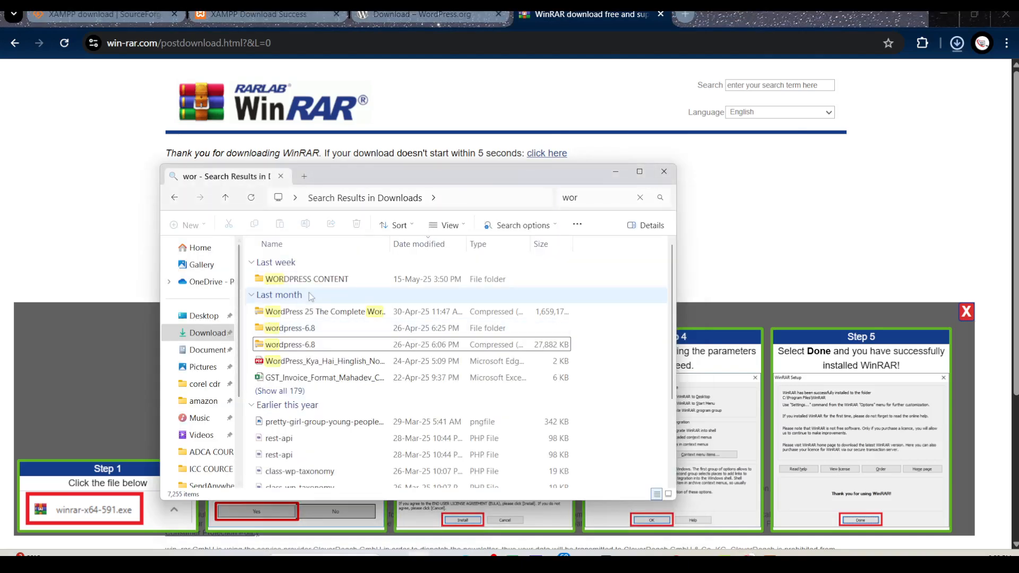
Return to the Downloads folder, collapse the Last week group, and look for the new WordPress archive
click(199, 333)
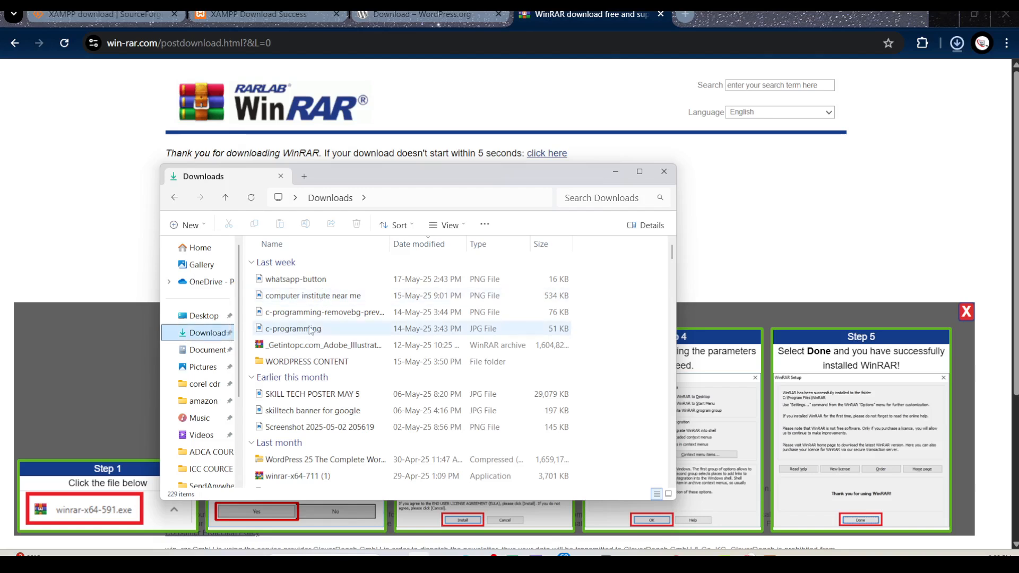
click(271, 263)
click(253, 263)
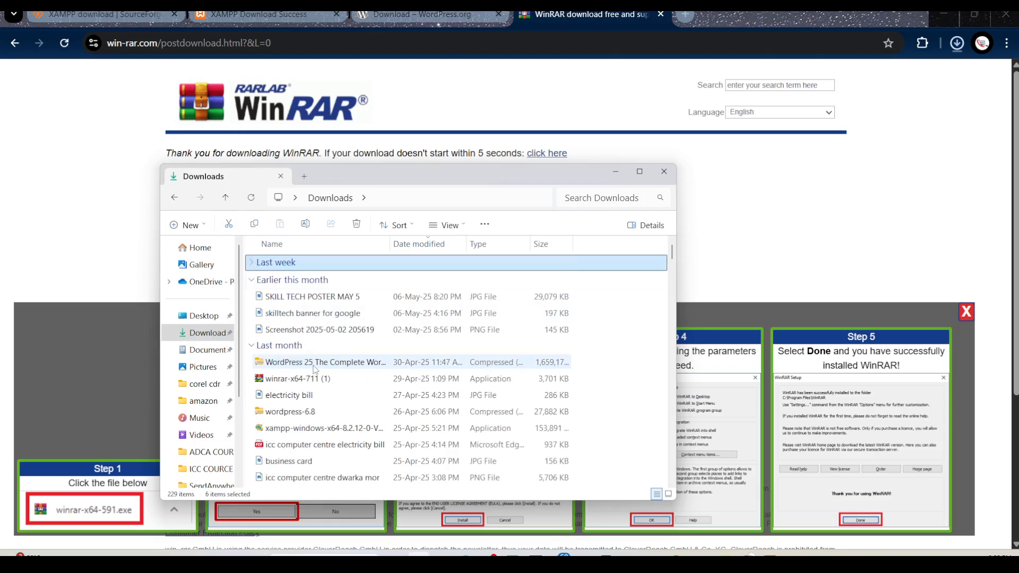
scroll(315, 369, down, 3)
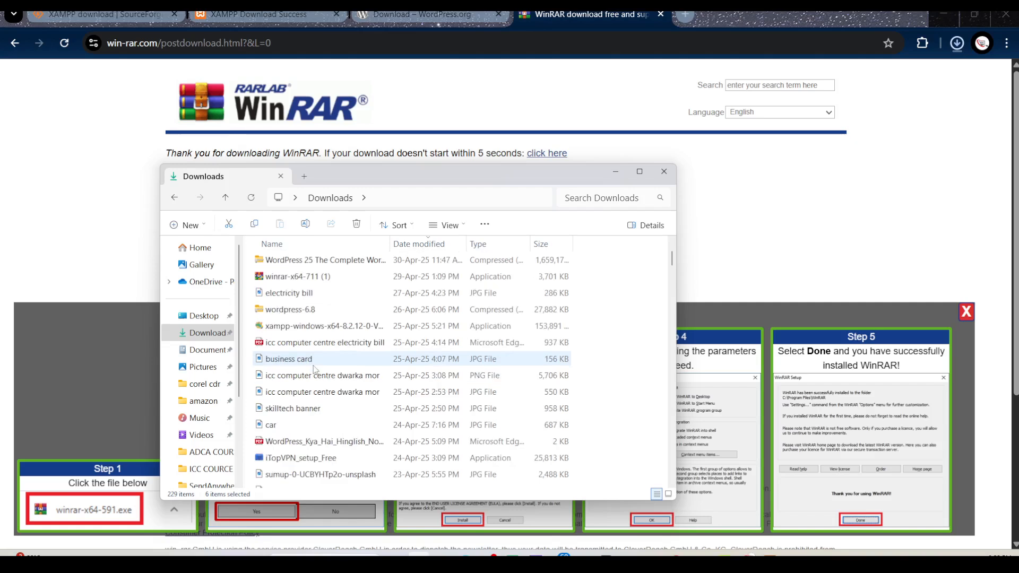
scroll(314, 369, up, 3)
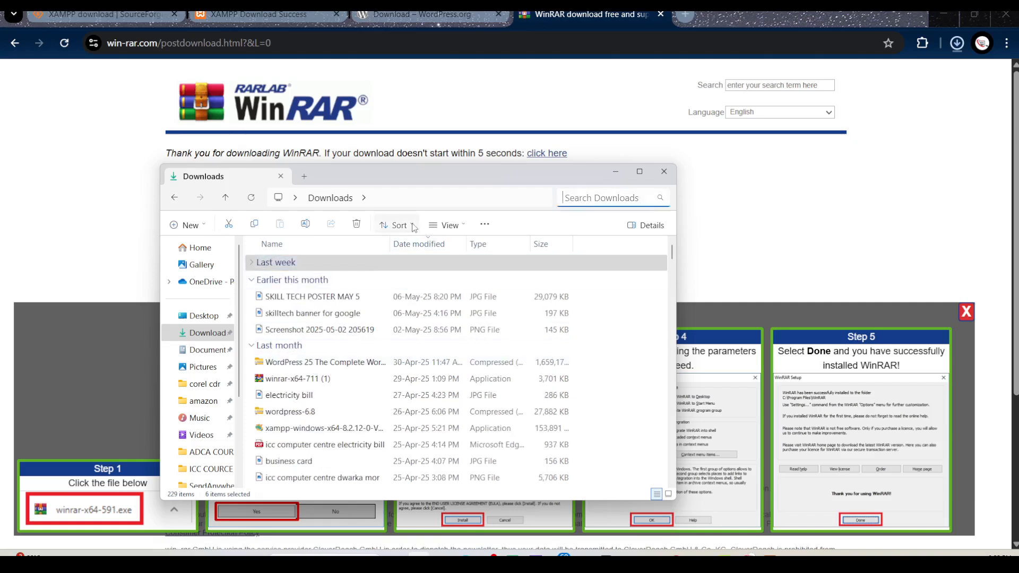
Sort the Downloads folder by date modified in ascending order, and return to the browser
click(393, 225)
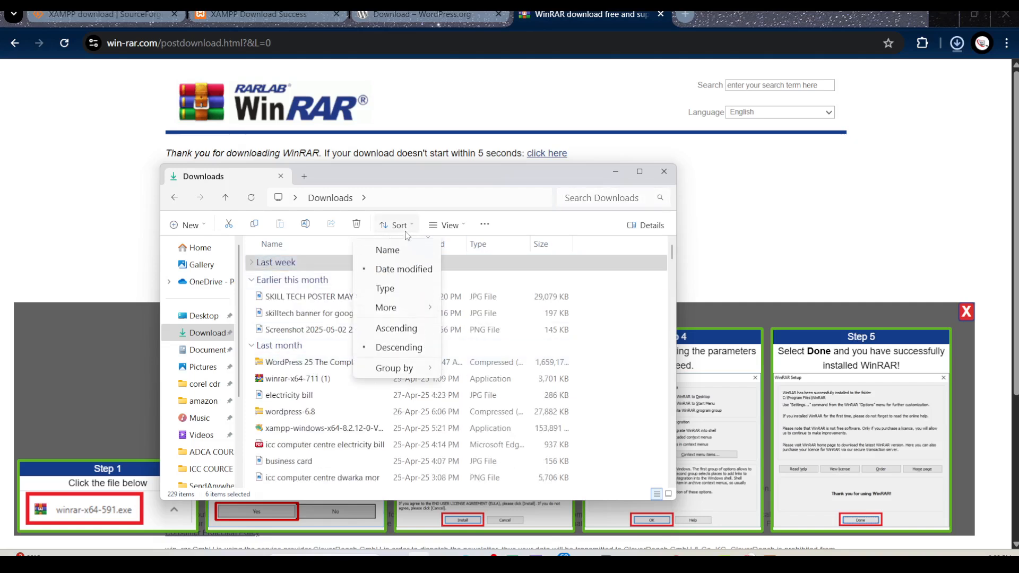
click(395, 329)
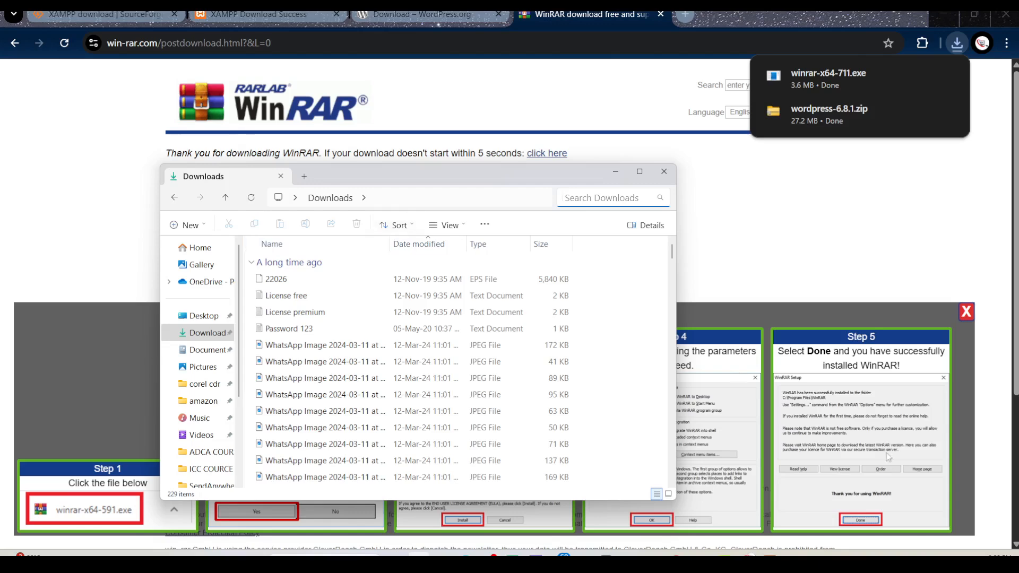
click(753, 263)
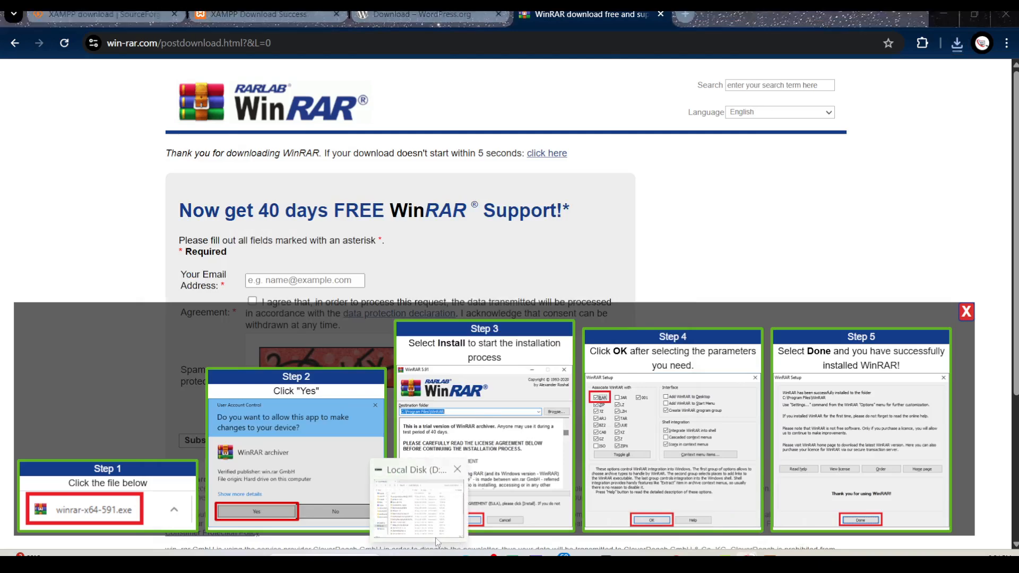
Switch to File Explorer and open Local Disk (D:)
click(420, 502)
click(199, 431)
click(459, 281)
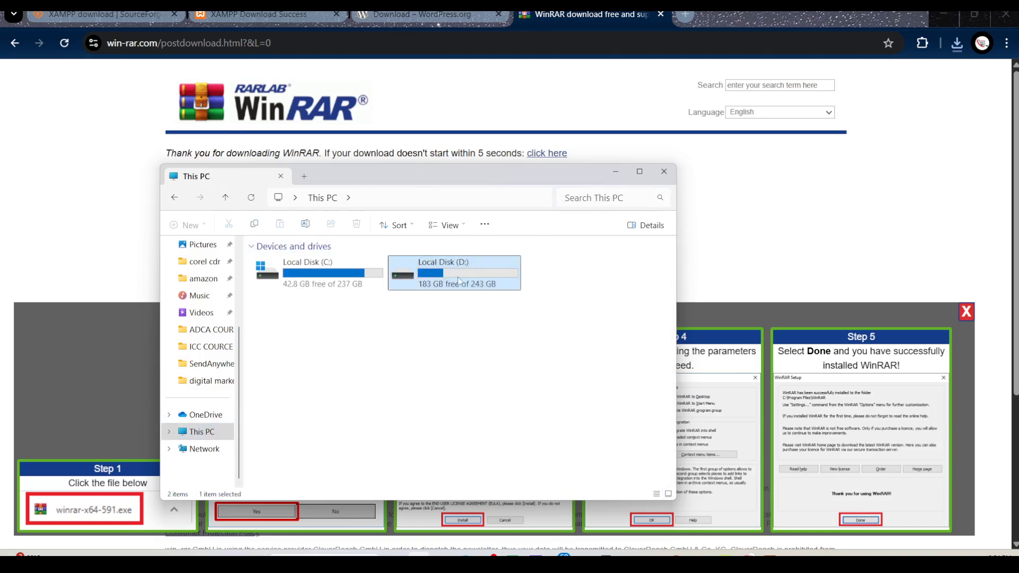
double_click(459, 278)
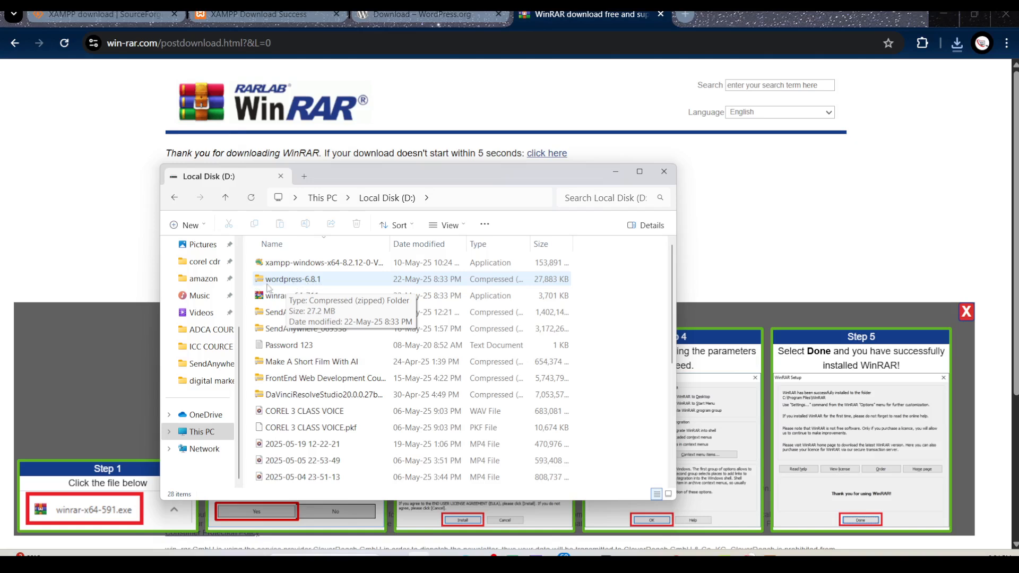
Extract the wordpress-6.8.1 archive on drive D with WinRAR into its own folder
right_click(285, 282)
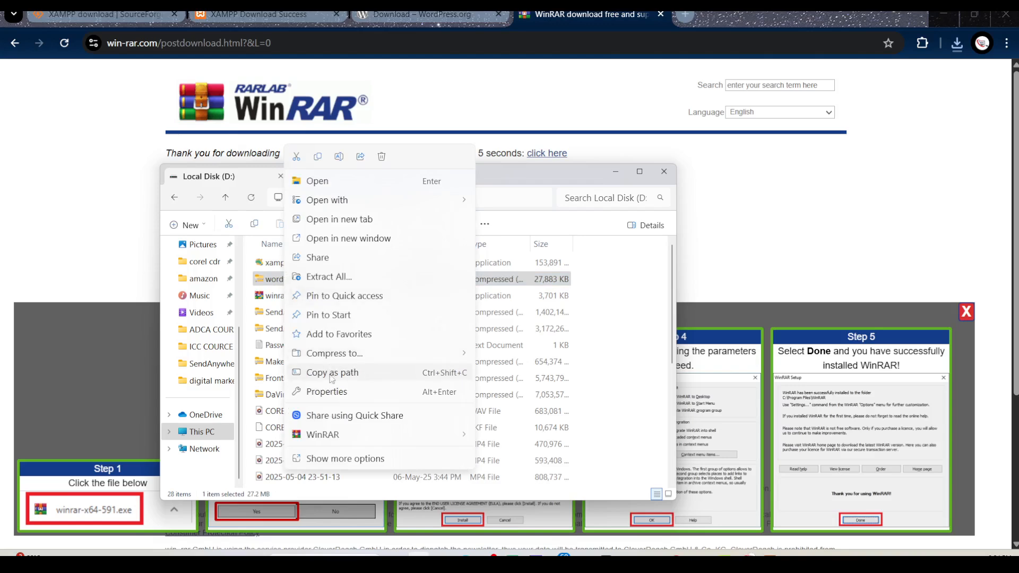
mouse_move(334, 436)
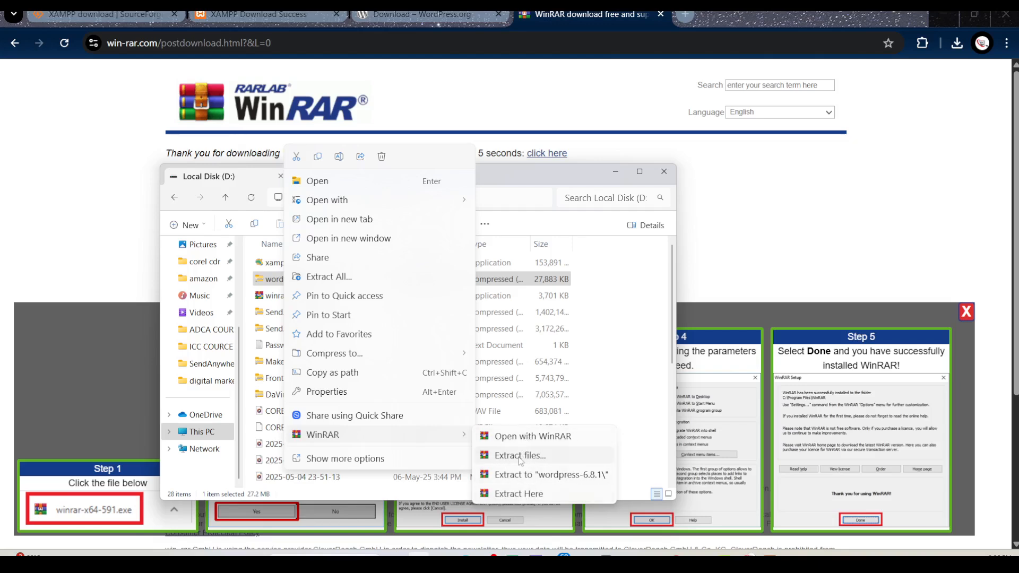
click(517, 457)
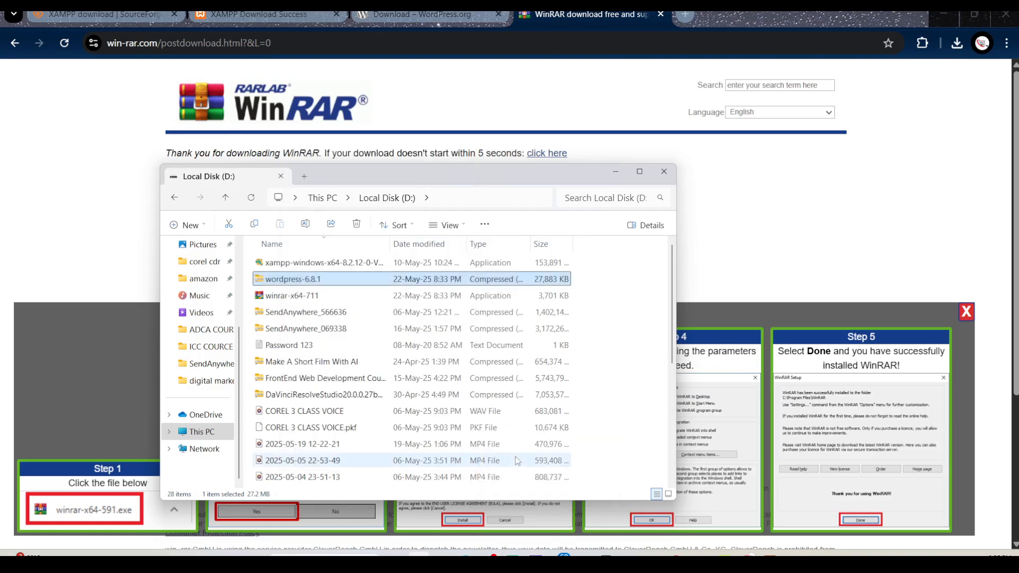
click(549, 406)
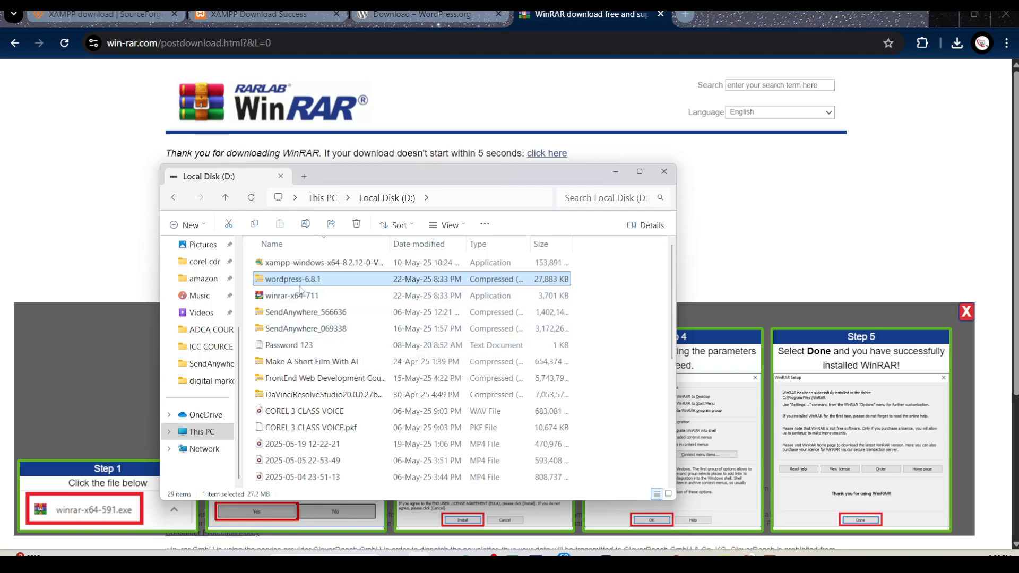
Locate the extracted wordpress-6.8.1 folder on drive D, and return to the browser
scroll(342, 377, down, 4)
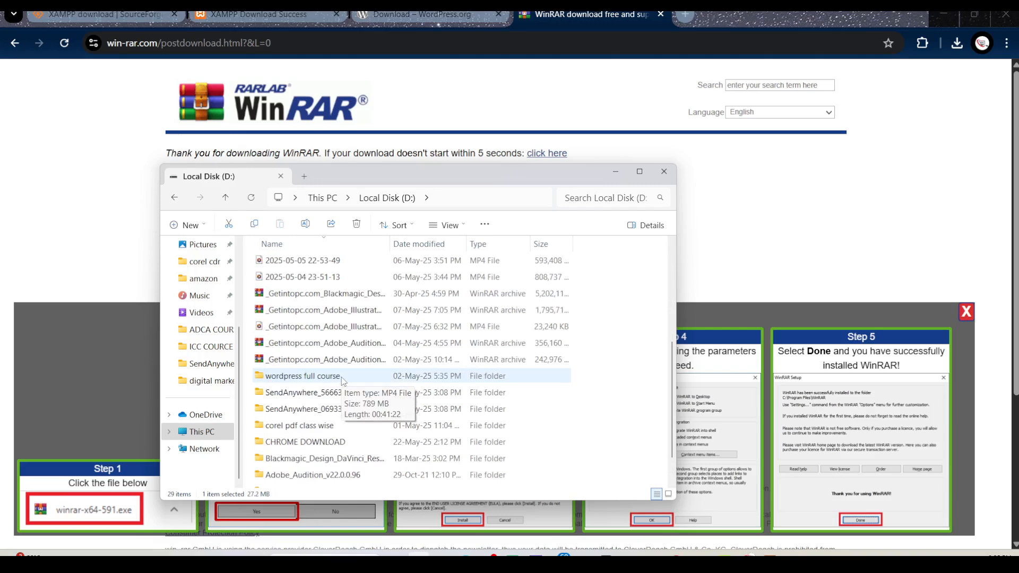
scroll(342, 376, down, 1)
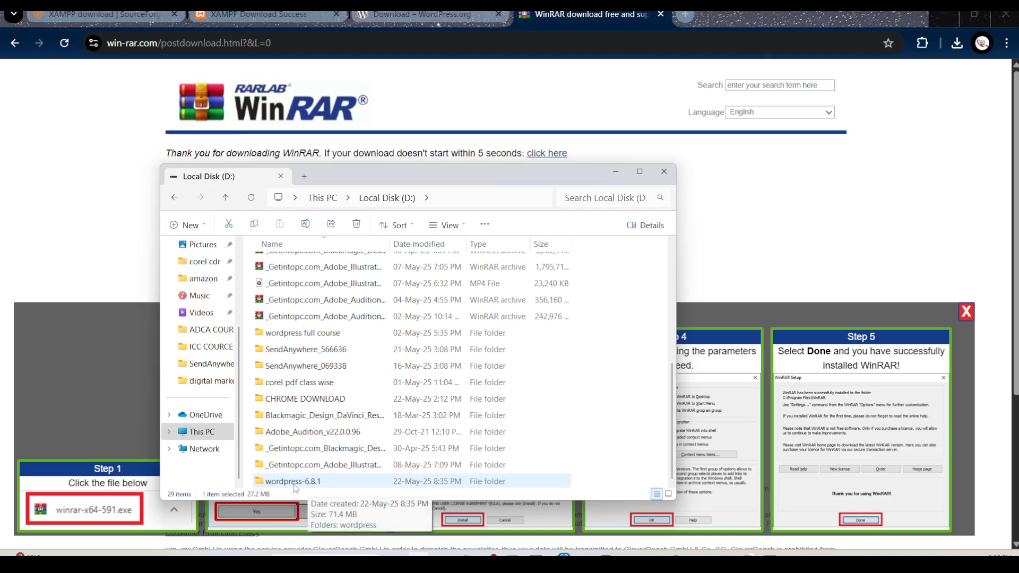
click(615, 173)
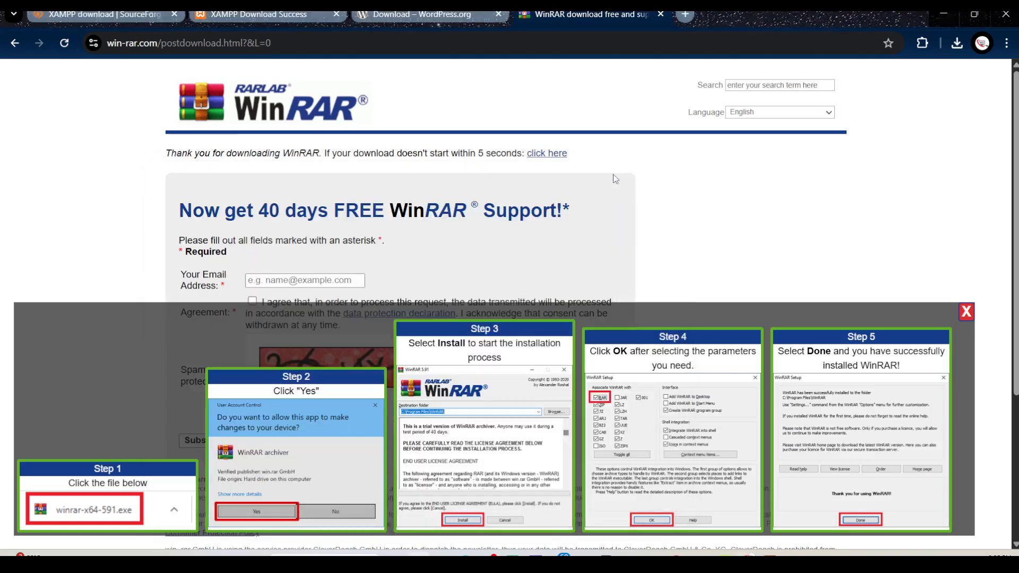
Check in the XAMPP Control Panel that Apache and MySQL are running, and return to the browser
click(268, 20)
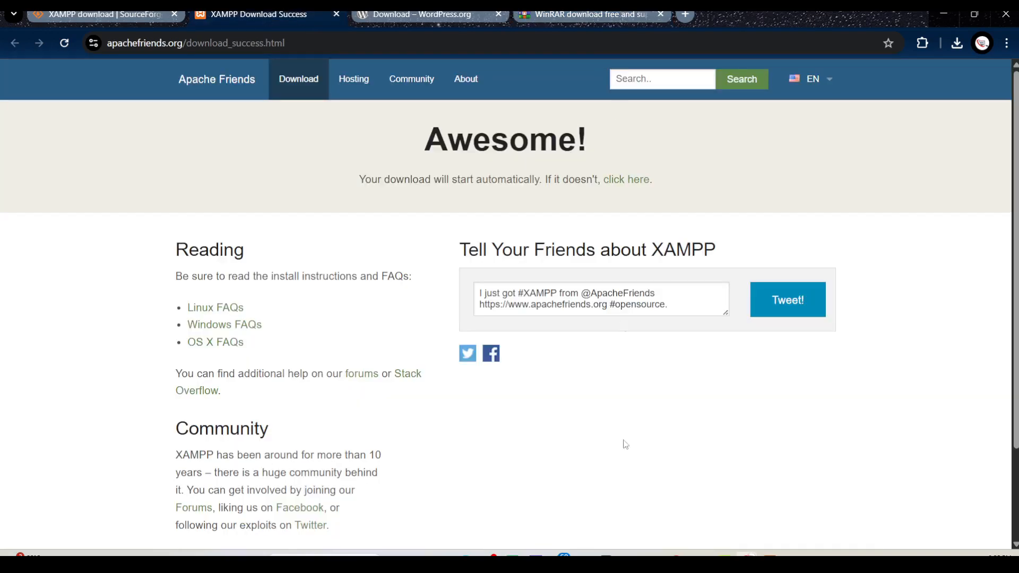
click(774, 553)
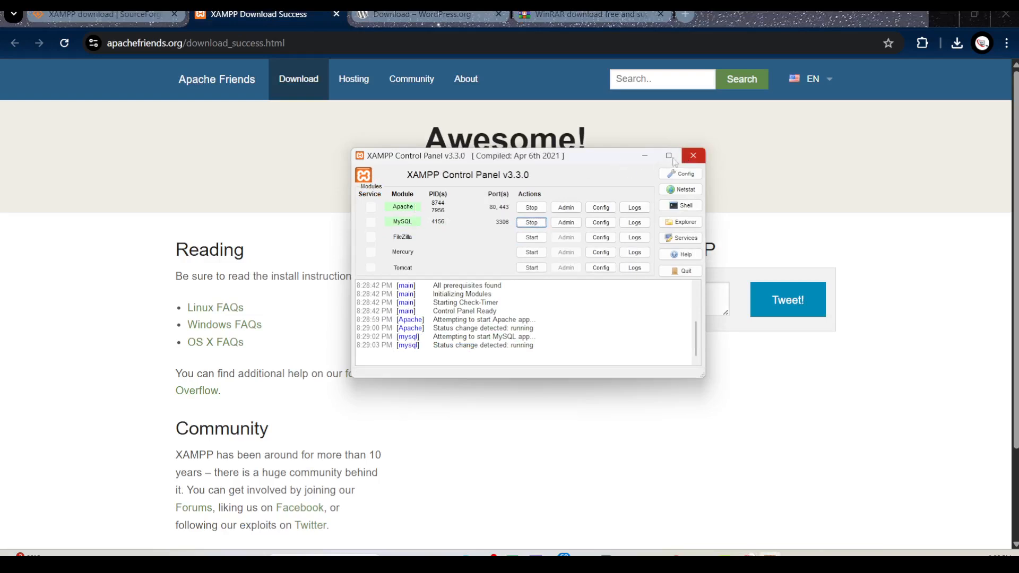
click(648, 157)
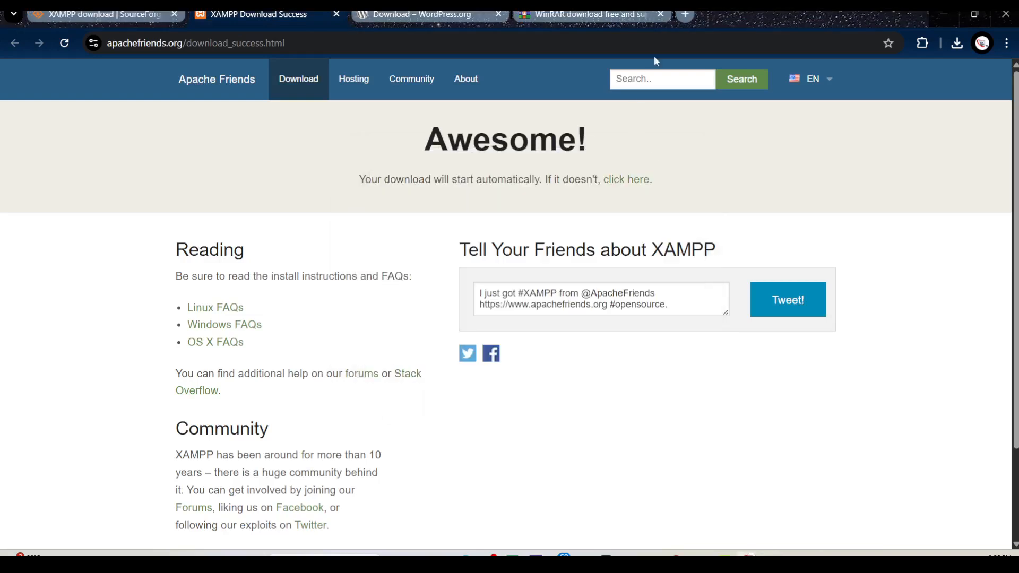
Load localhost in a new browser tab and open phpMyAdmin from the XAMPP dashboard
click(686, 16)
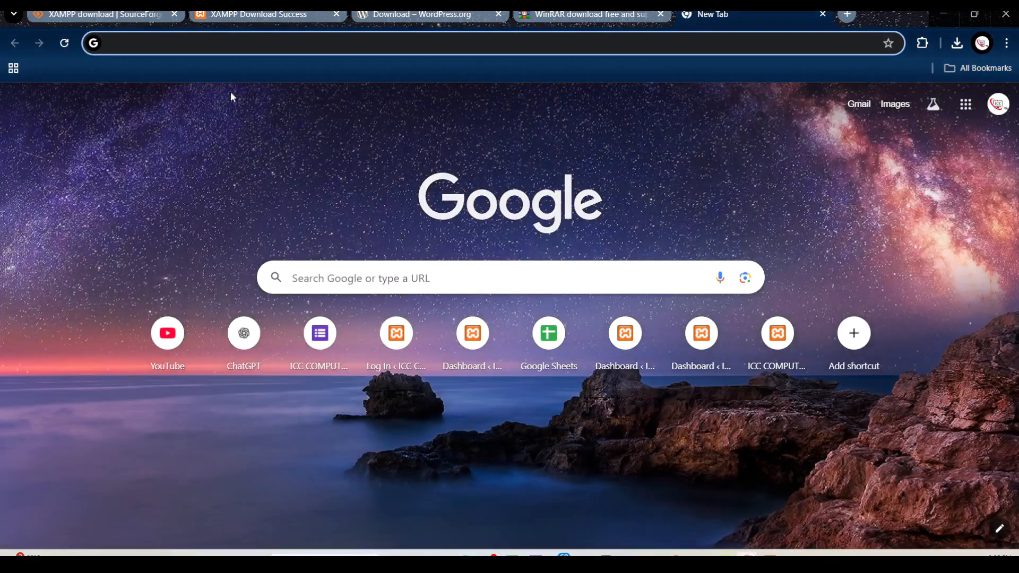
click(232, 40)
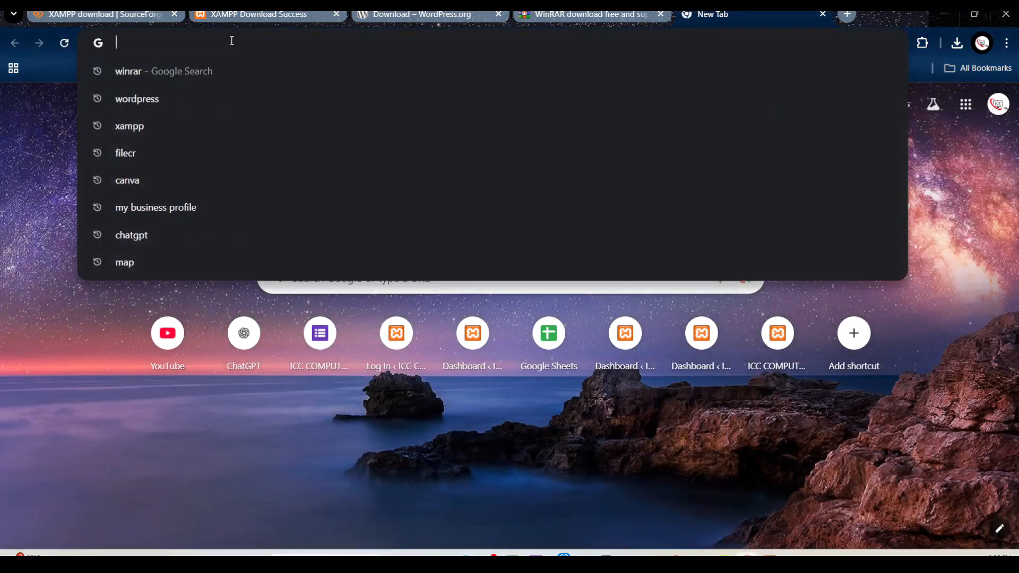
text(localhost)
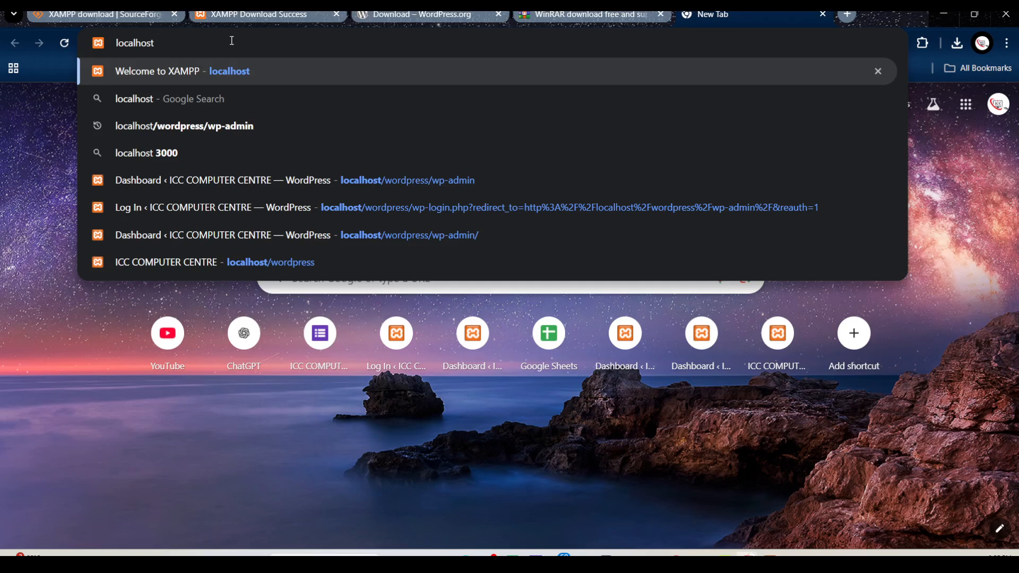
key(Return)
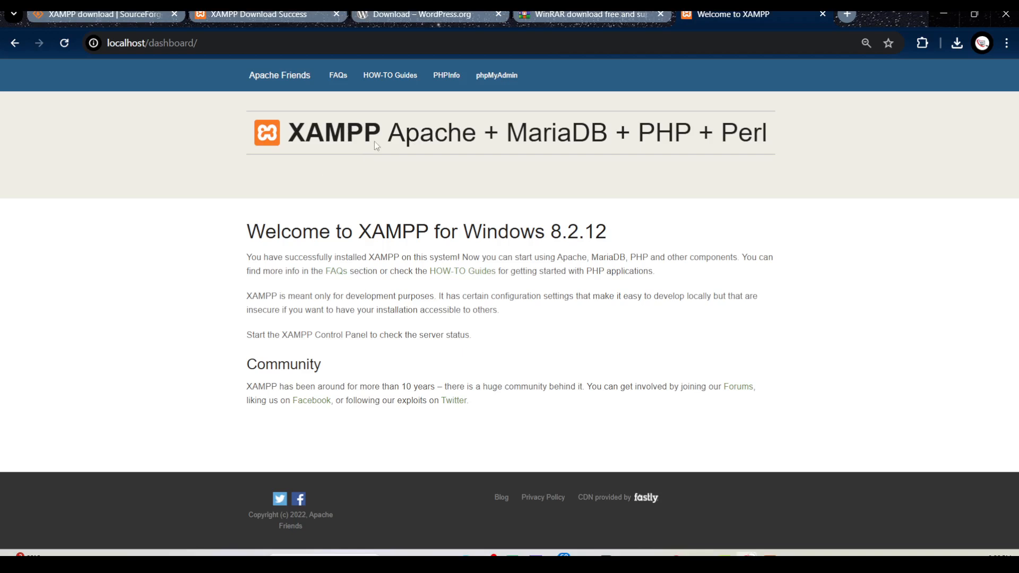
click(497, 80)
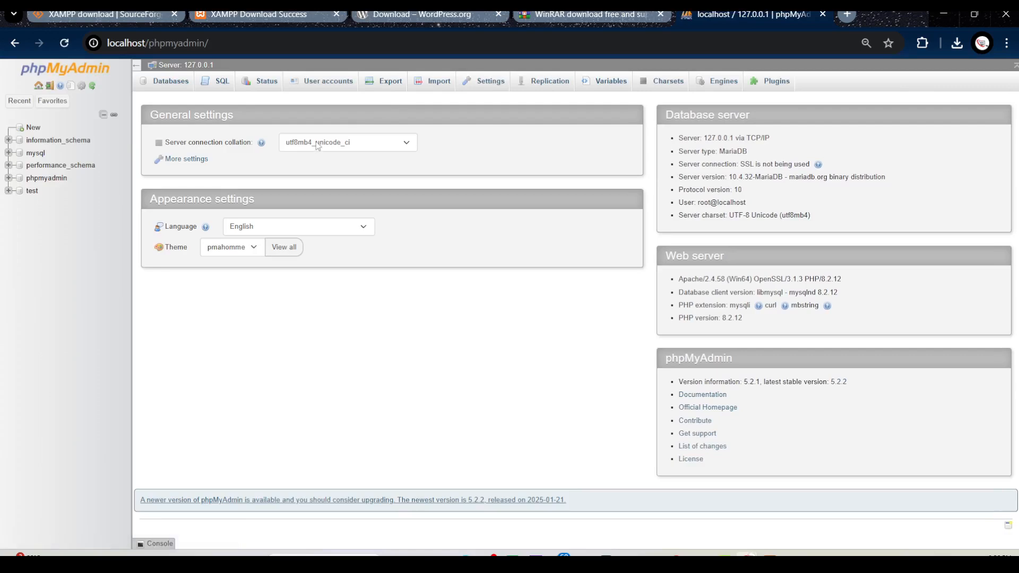
Create a new database named deepakwp in phpMyAdmin
click(32, 132)
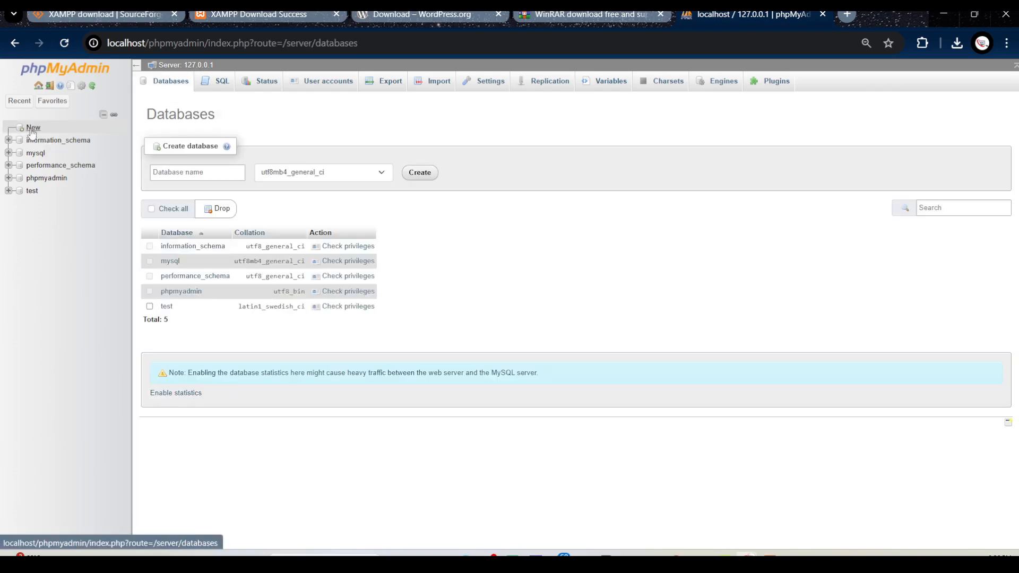
click(201, 175)
click(201, 175)
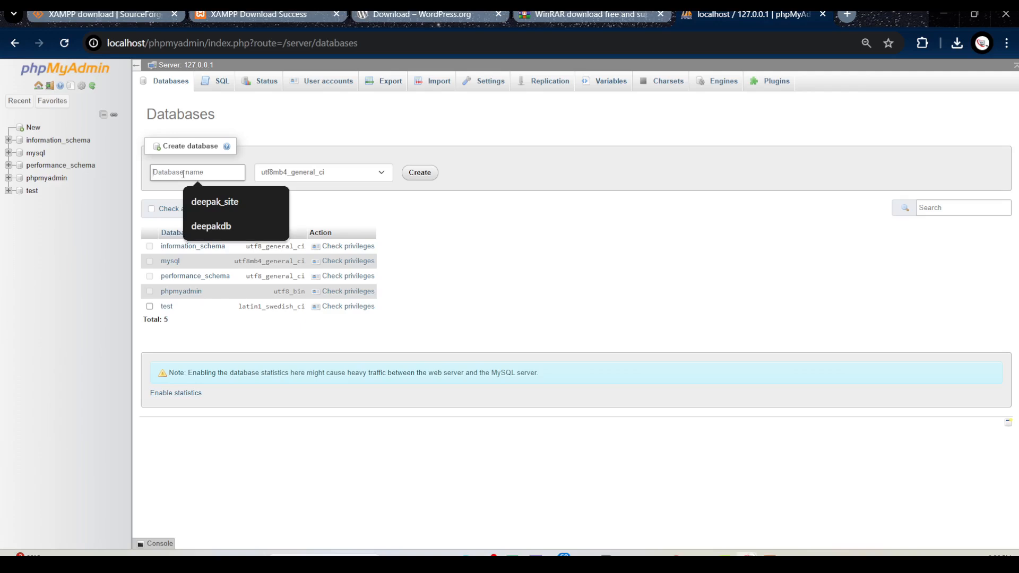
text(deepakwi)
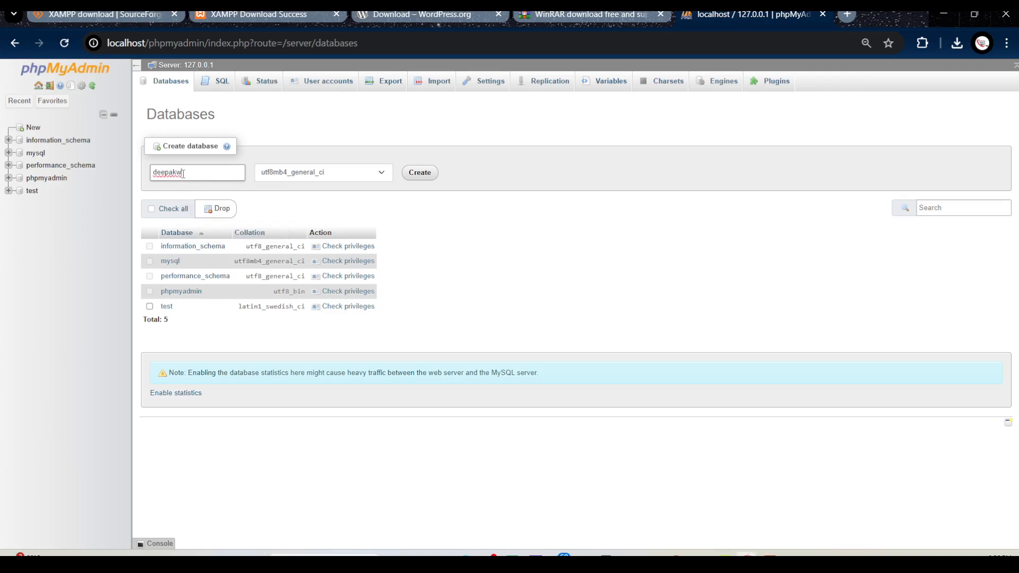
text(d)
key(BackSpace)
text(p)
click(424, 173)
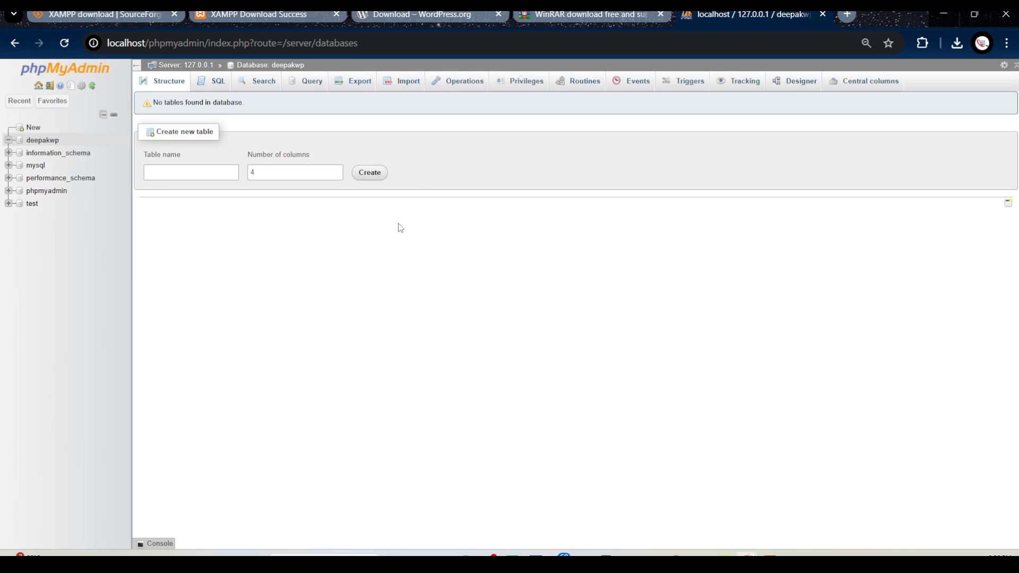
Start a new user account from the new database's privileges, giving it the same user name as the database
click(525, 86)
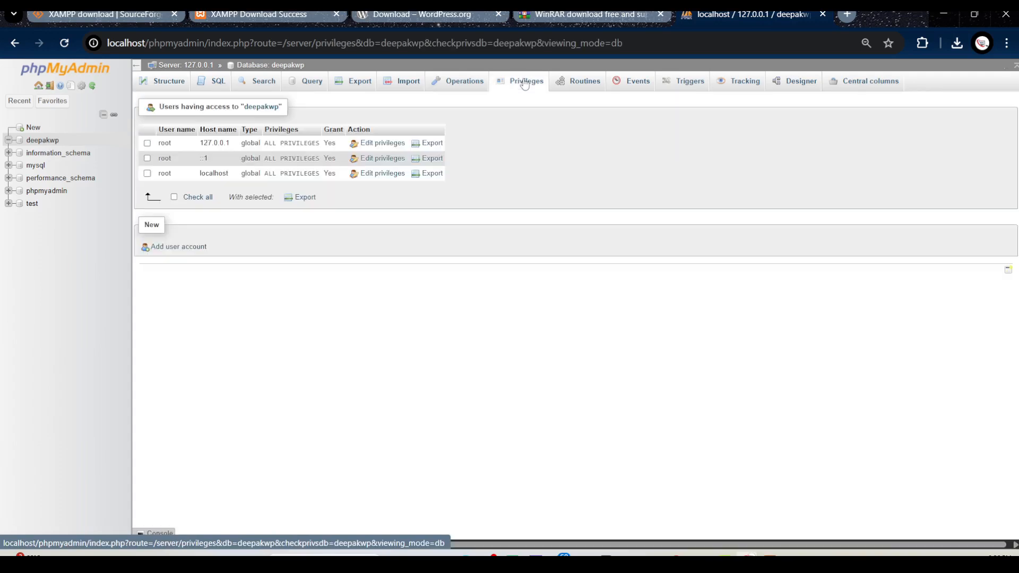
click(187, 249)
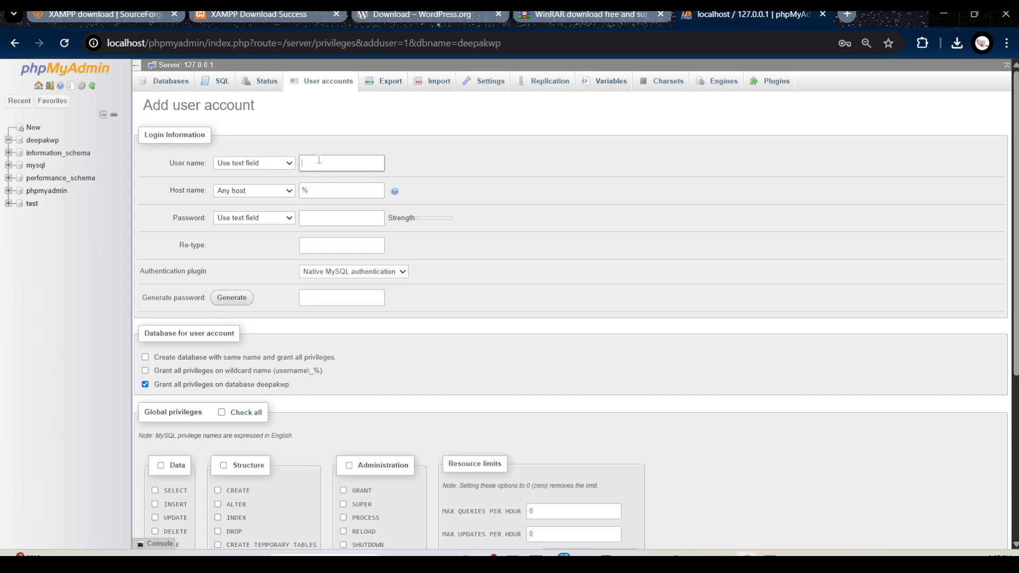
text(deeps)
text(kwp)
Enter the new account's password and repeat it in the confirmation field
click(333, 219)
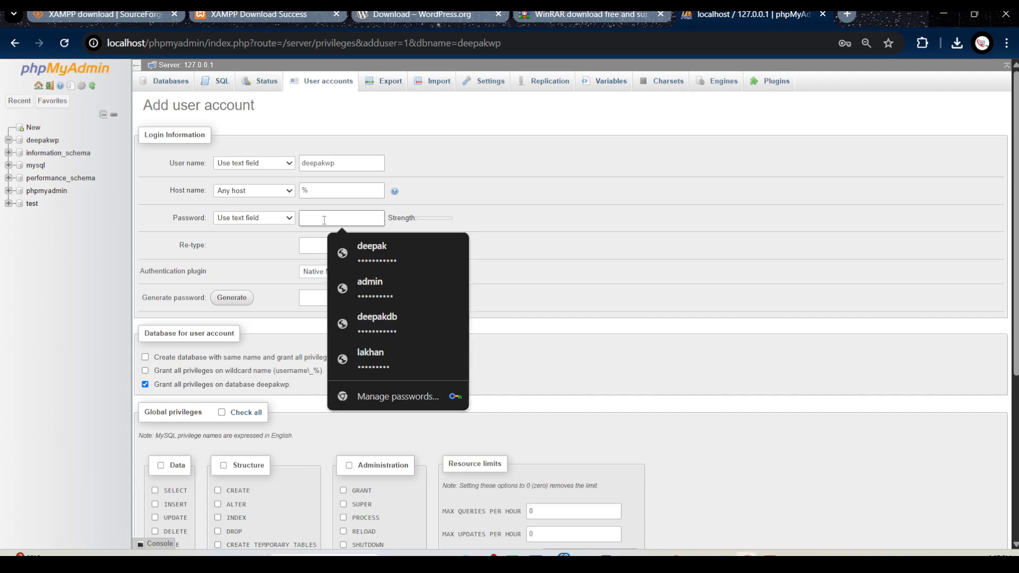
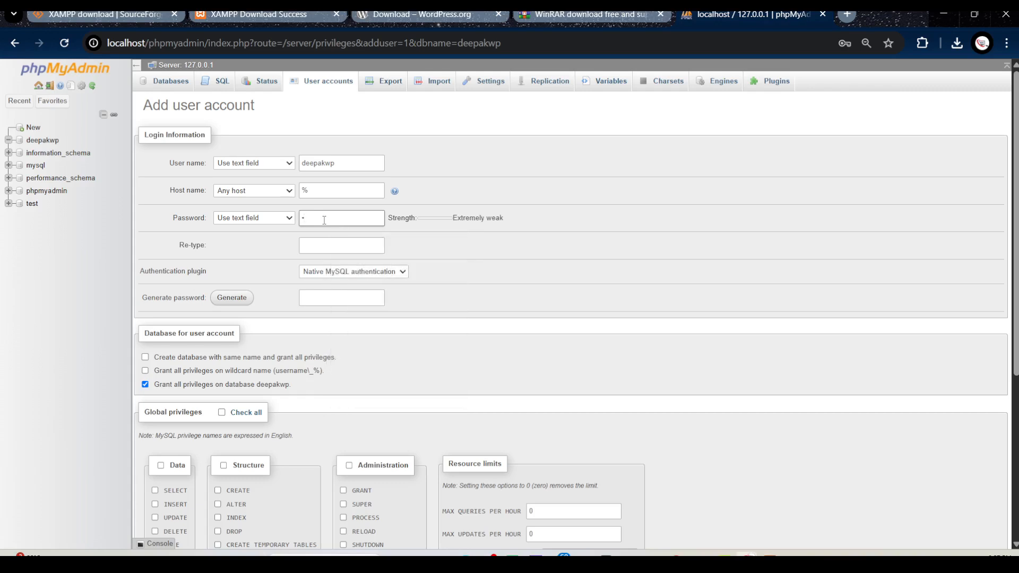
click(330, 245)
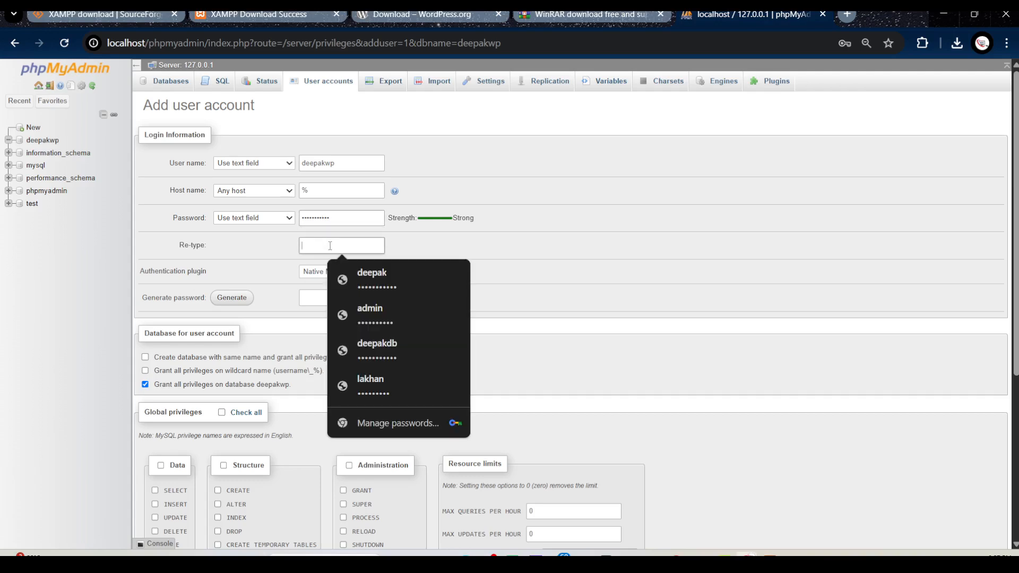
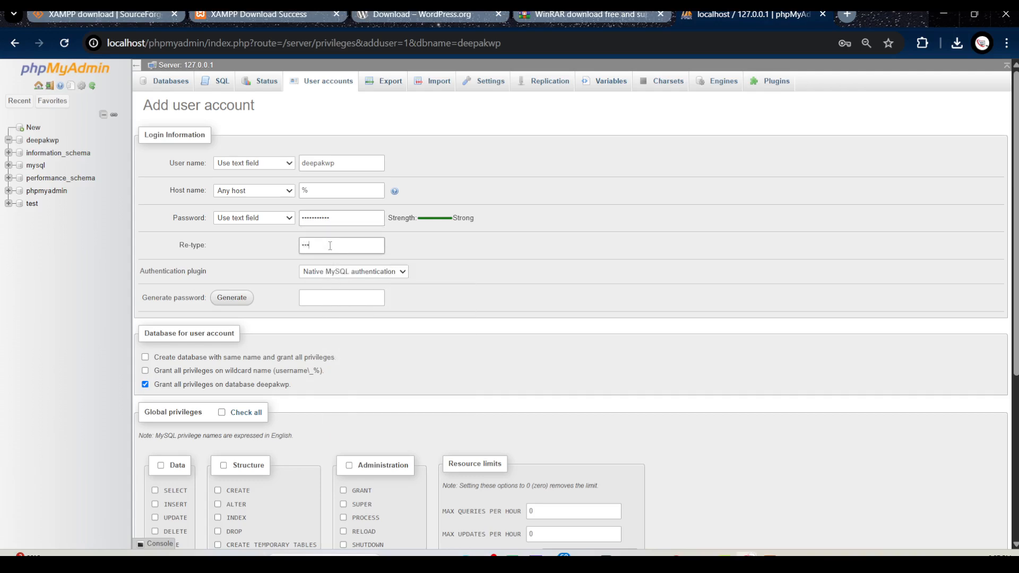
Submit the new user account with all privileges on its database, and save its login in the browser
scroll(343, 237, down, 1)
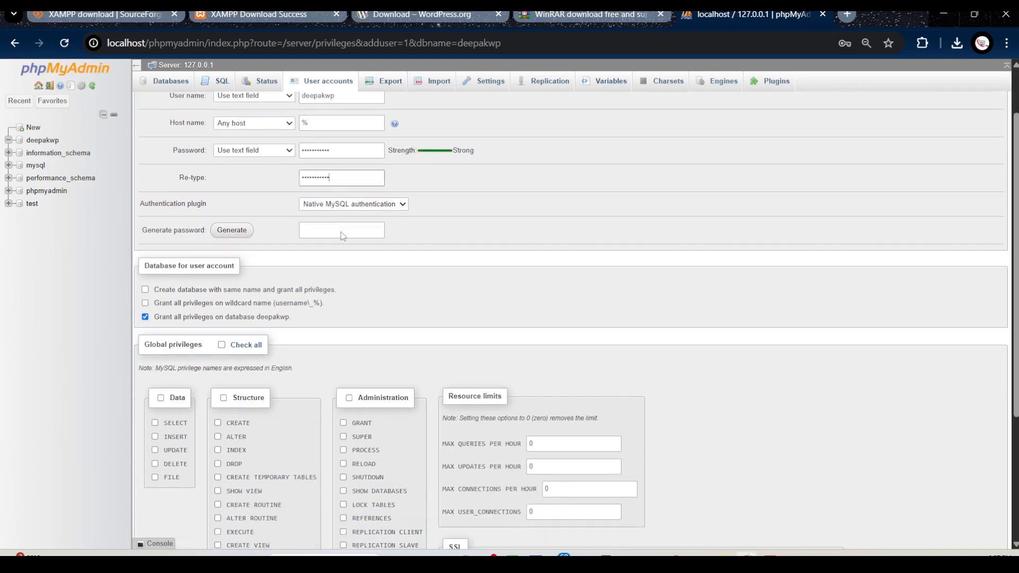
scroll(342, 231, down, 3)
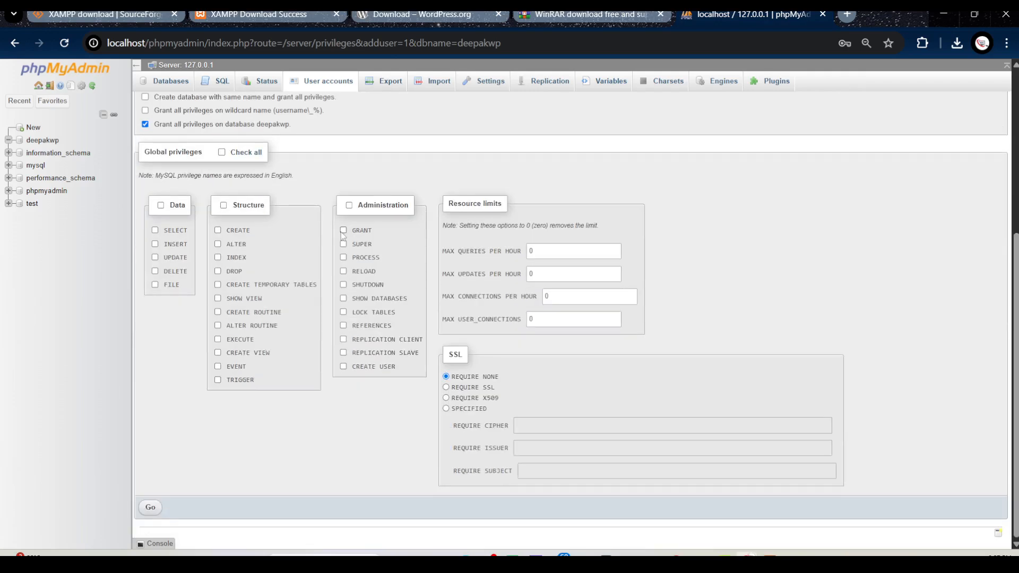
click(152, 508)
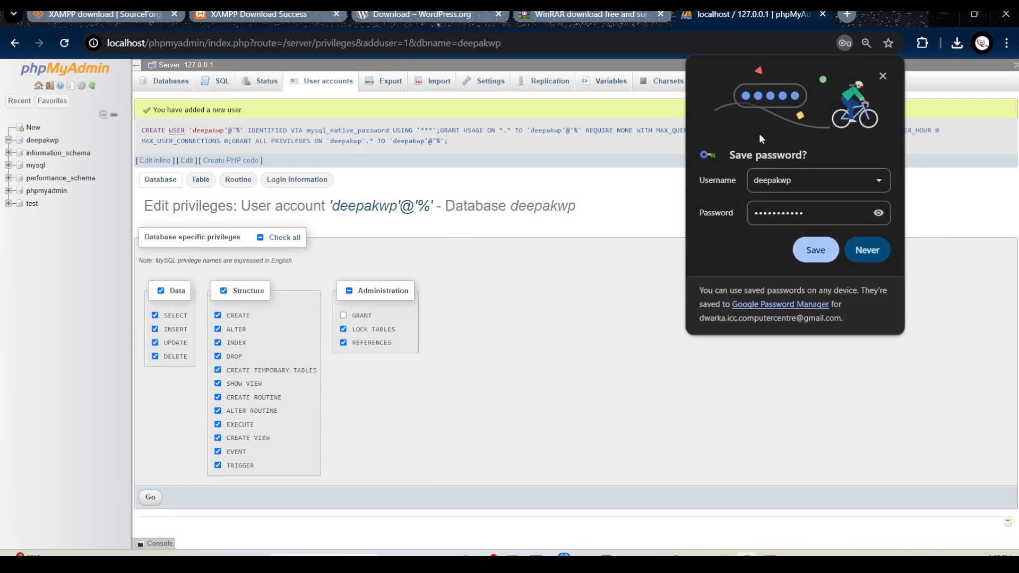
click(818, 250)
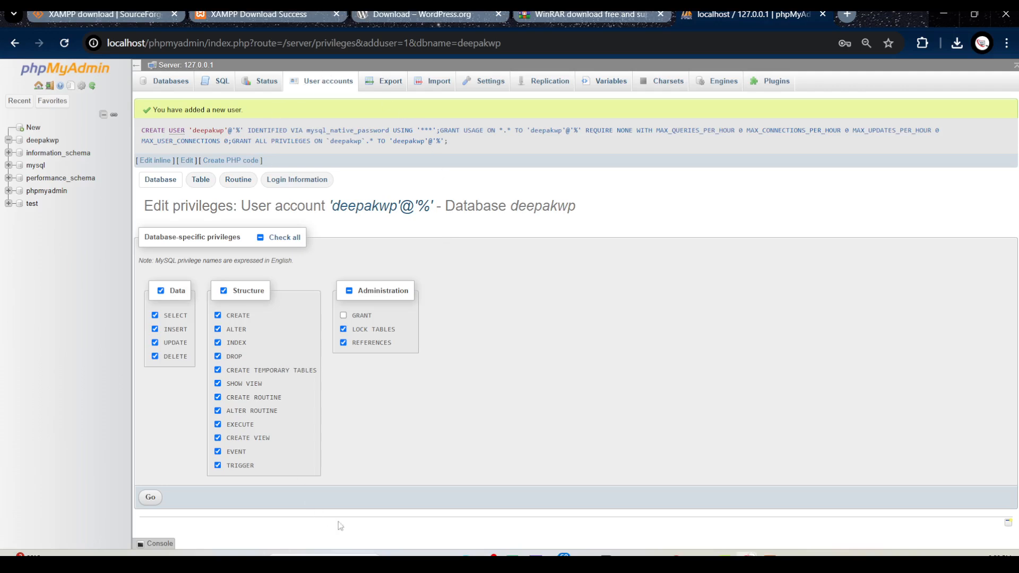
Switch to File Explorer and open the xampp folder on Local Disk (C:)
mouse_move(419, 562)
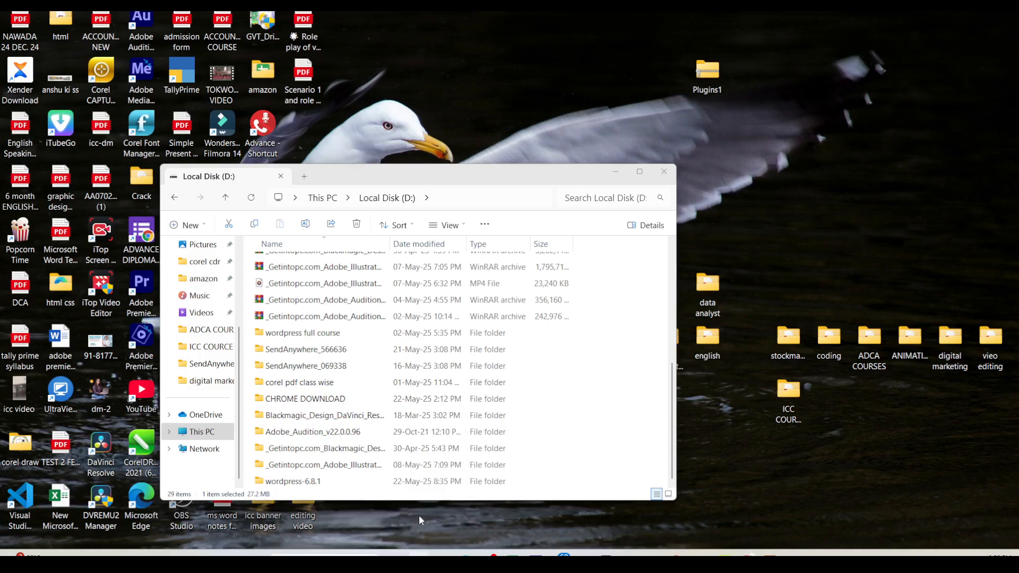
click(418, 514)
click(204, 436)
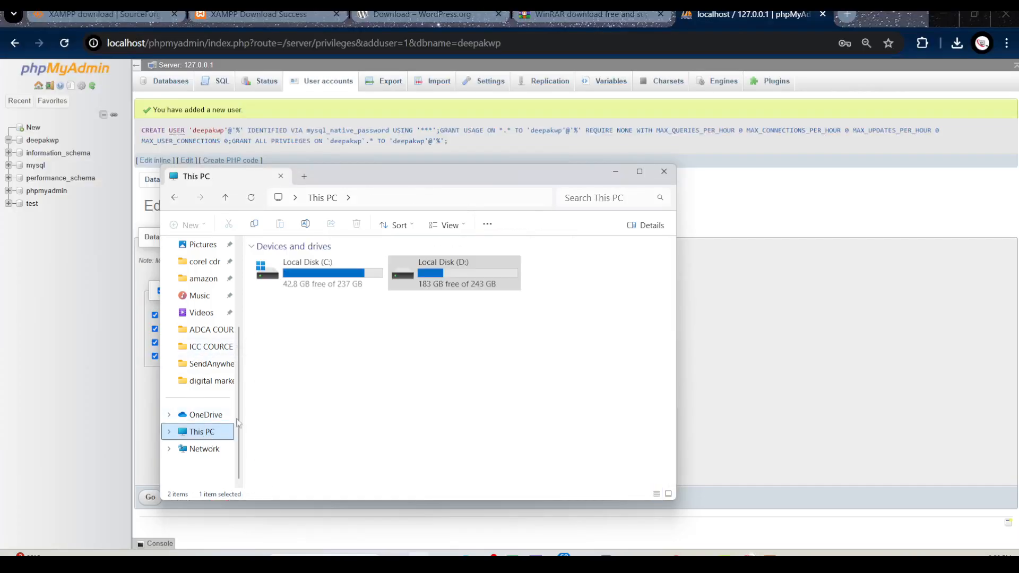
double_click(305, 278)
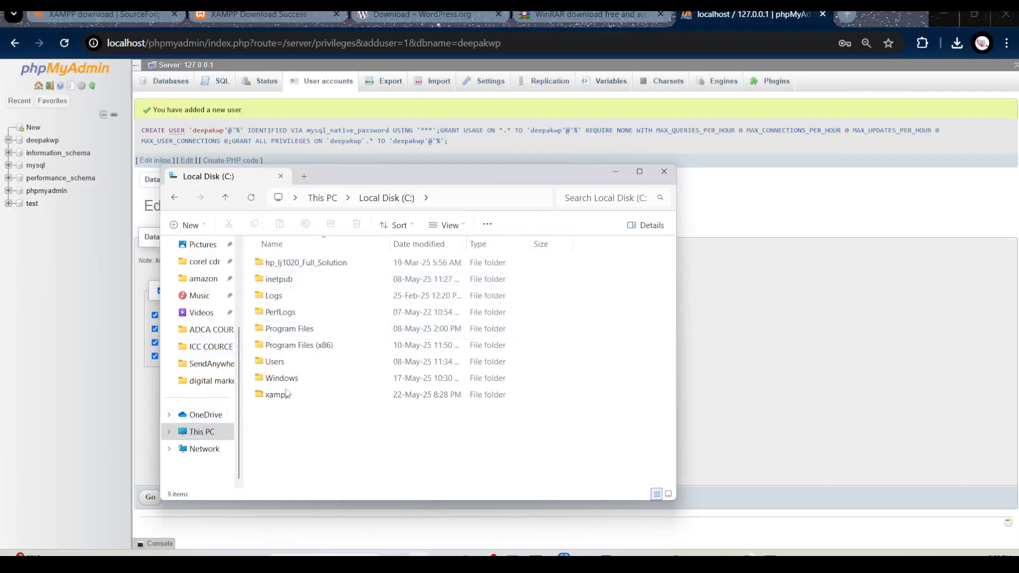
double_click(279, 399)
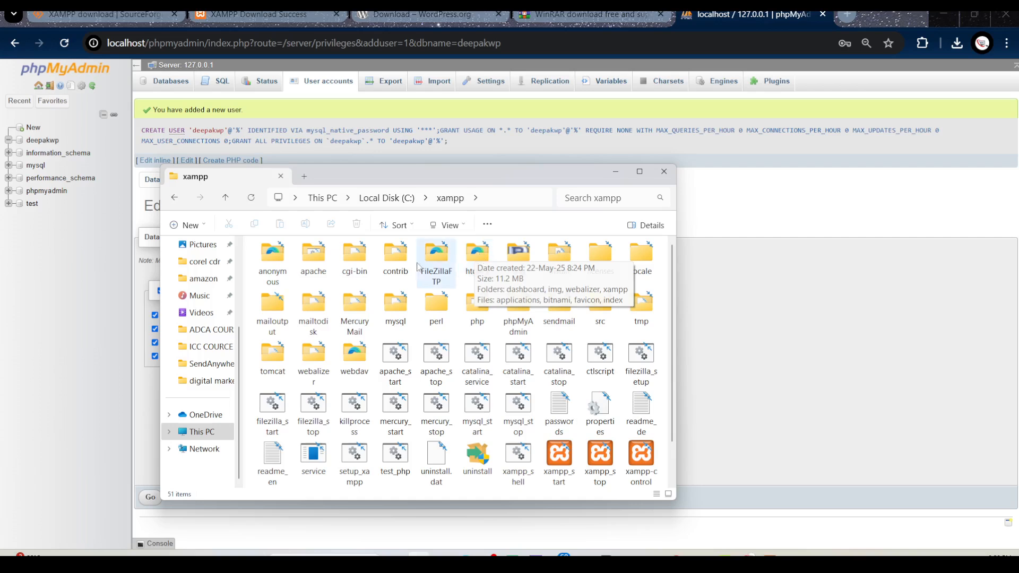
Copy the wordpress folder from inside the wordpress-6.8.1 folder on Local Disk (D:)
click(203, 439)
double_click(451, 273)
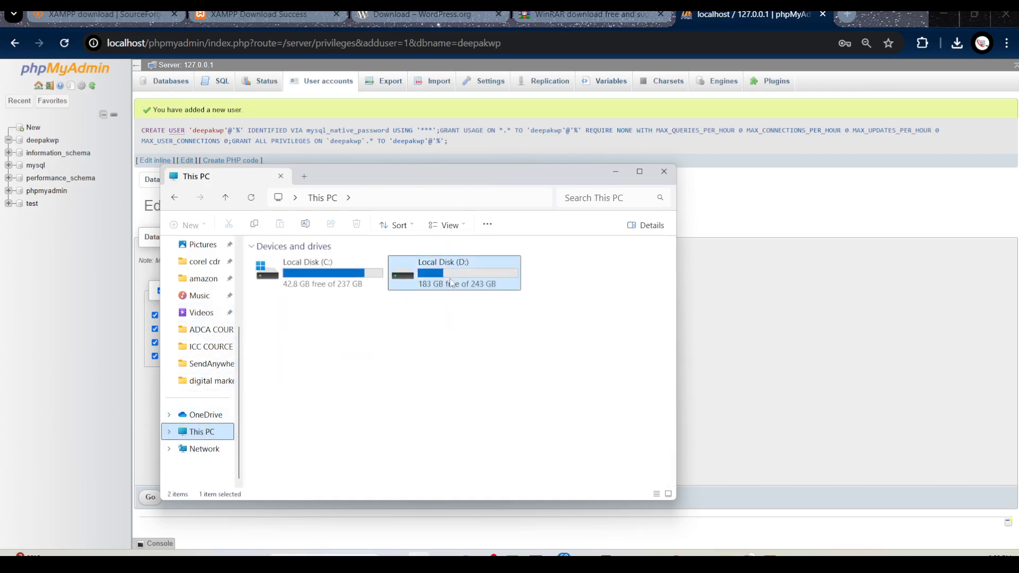
scroll(396, 365, down, 5)
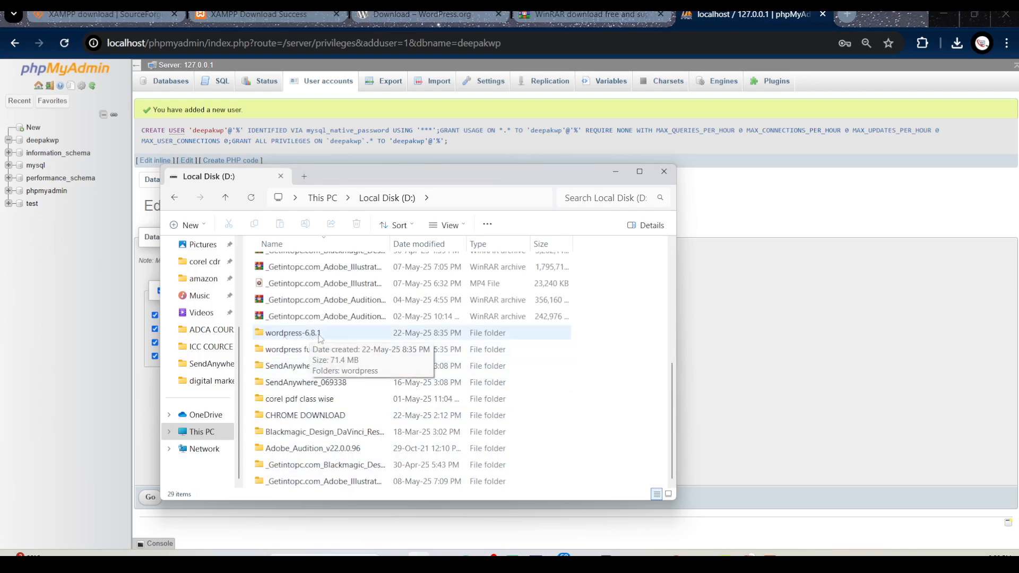
click(320, 337)
double_click(329, 335)
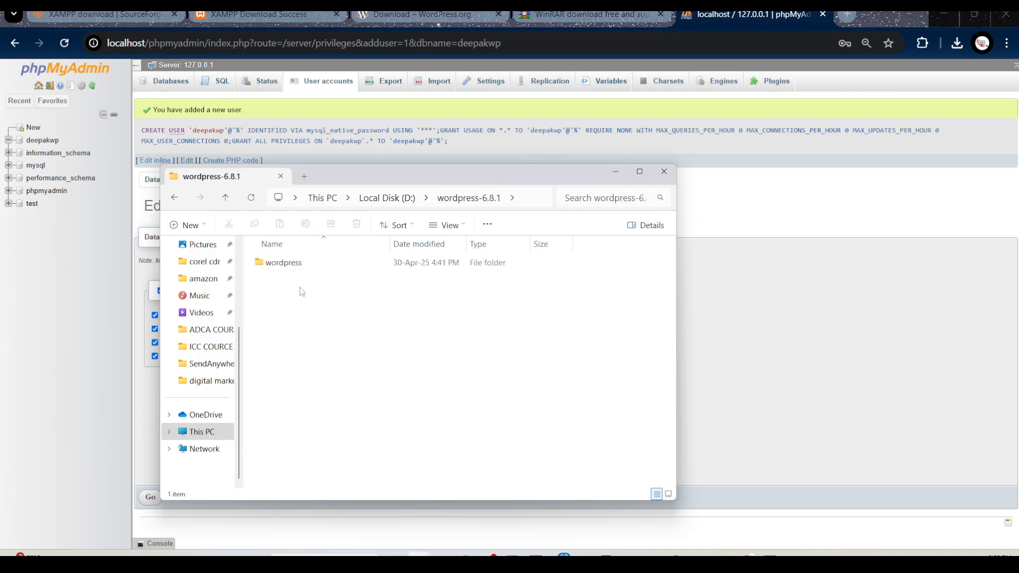
click(295, 269)
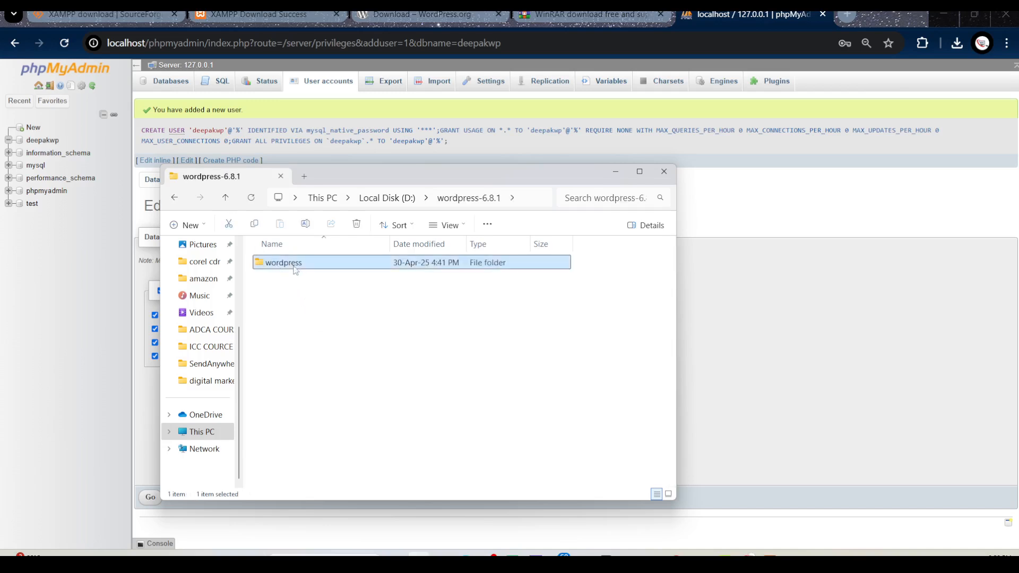
right_click(295, 267)
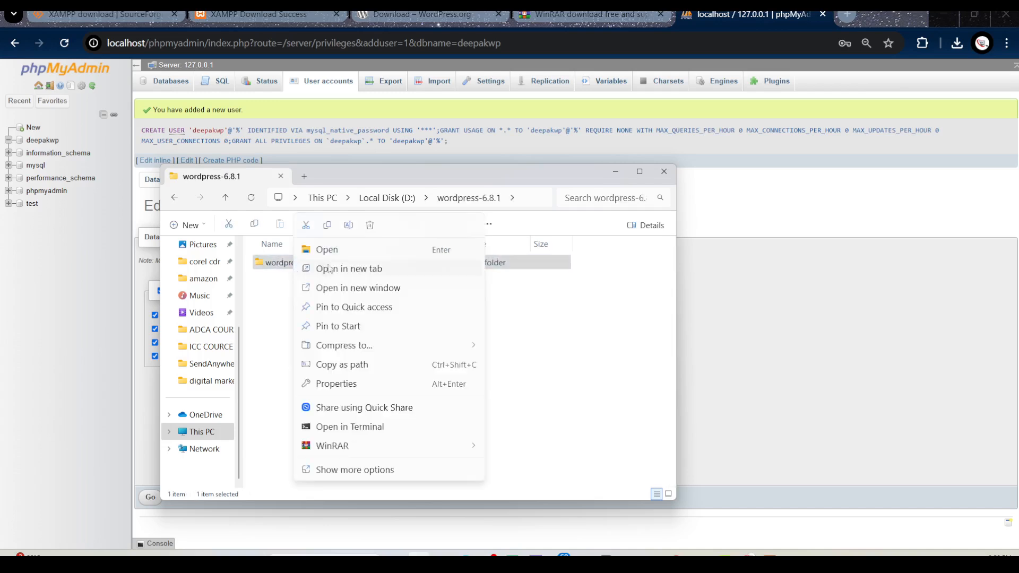
click(331, 230)
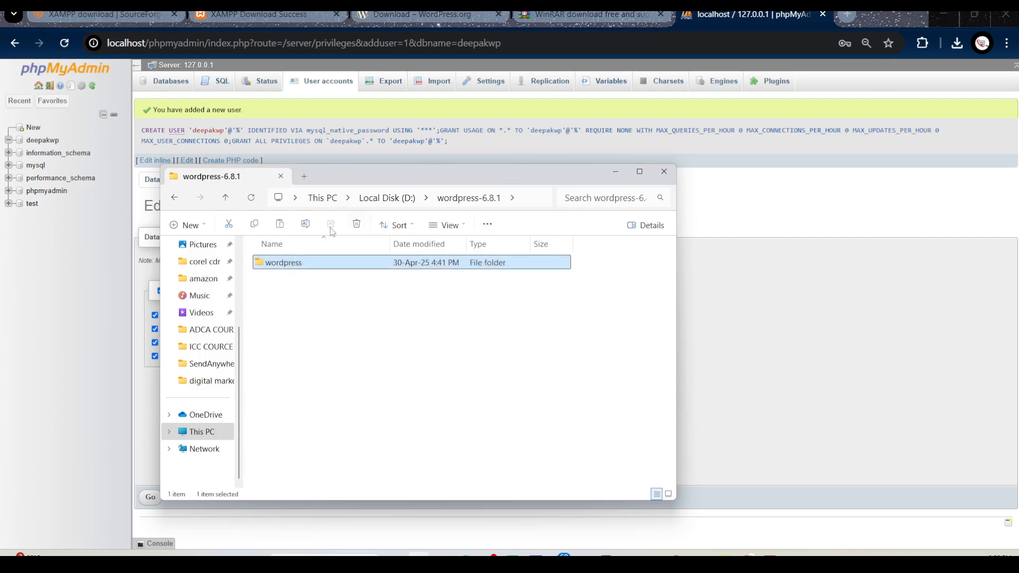
Paste the copied wordpress folder into xampp\htdocs on Local Disk (C:) and close File Explorer
click(210, 439)
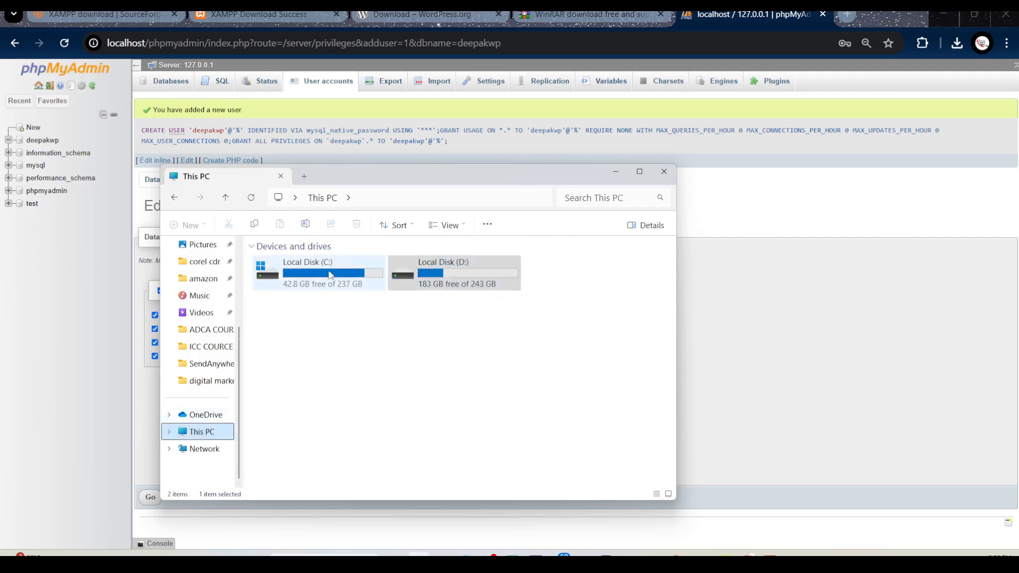
double_click(330, 275)
double_click(278, 398)
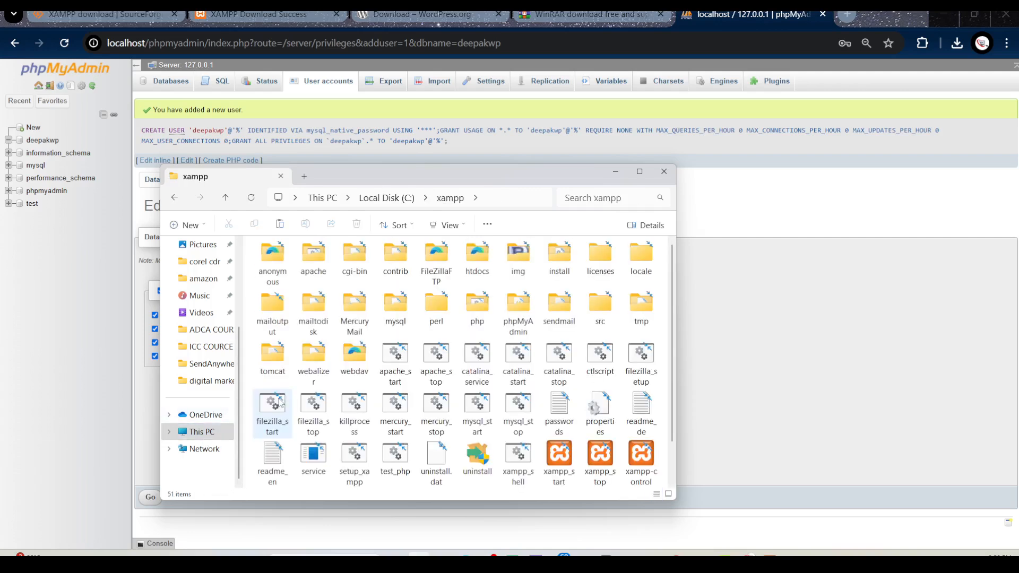
click(483, 259)
double_click(483, 259)
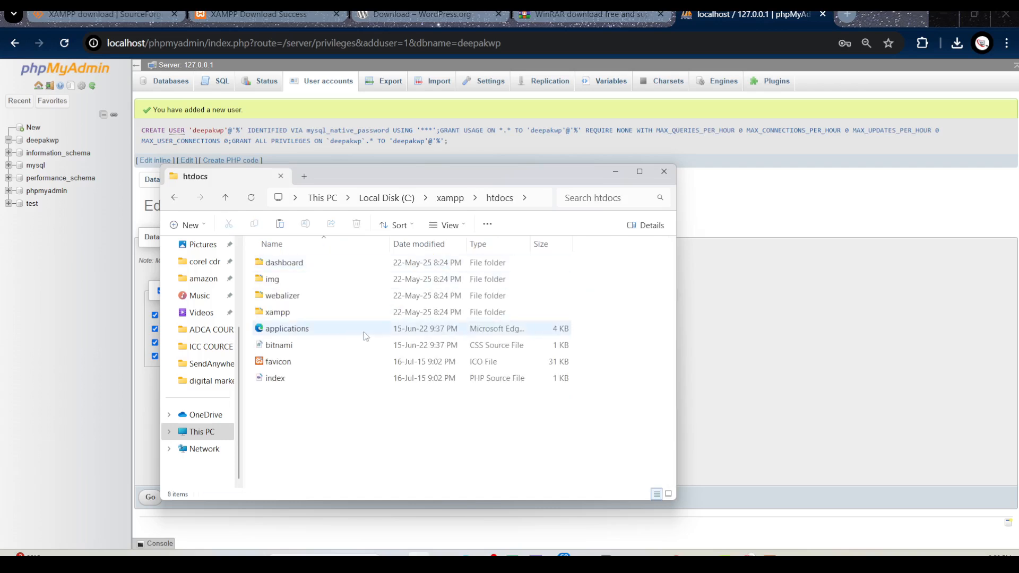
right_click(315, 412)
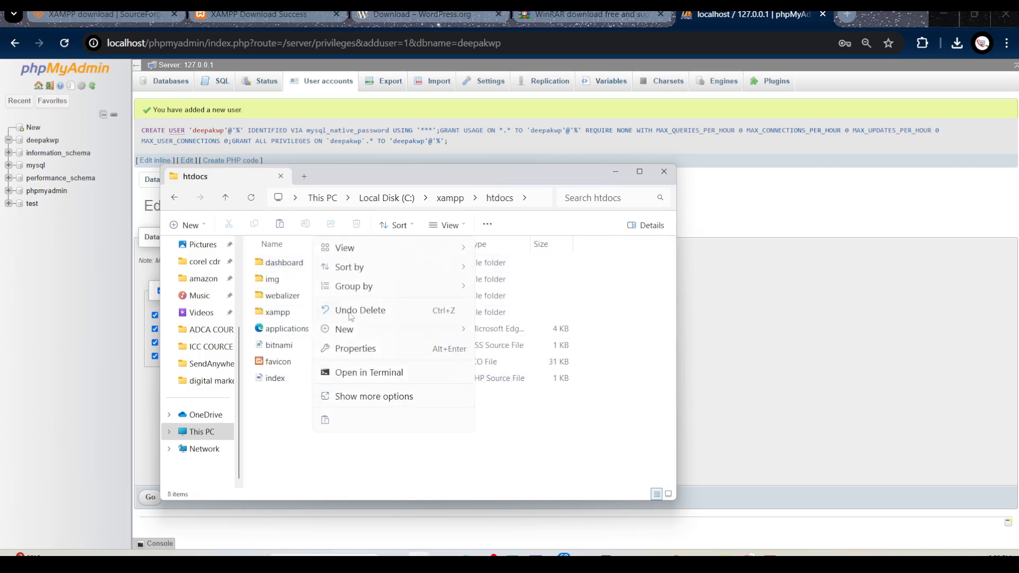
click(327, 421)
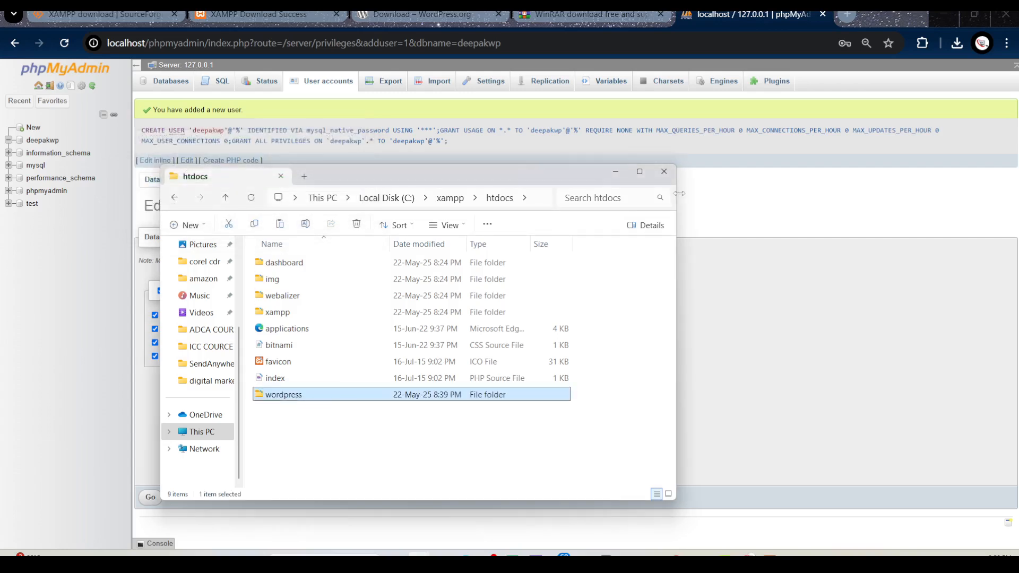
click(664, 171)
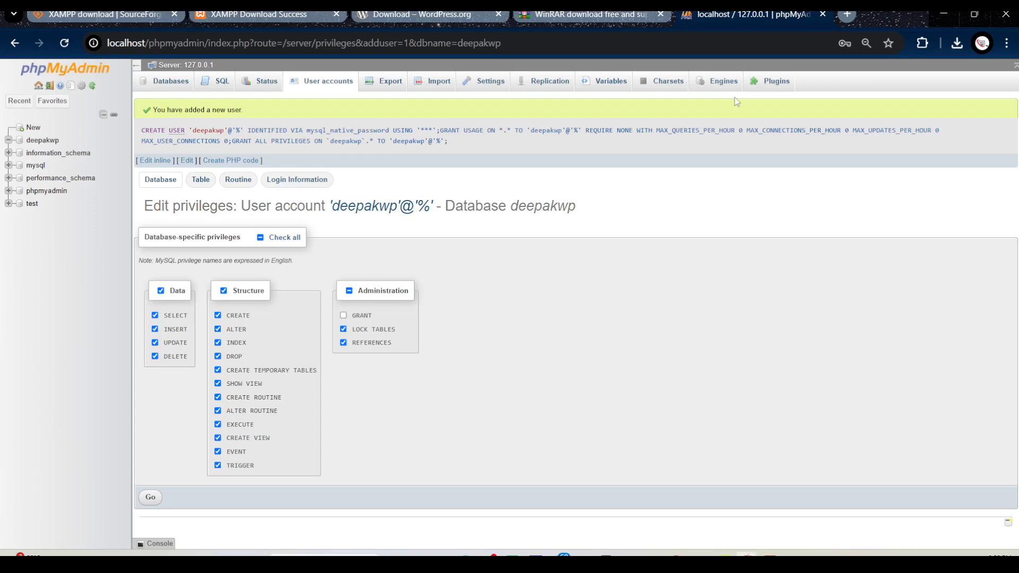
Open localhost/wordpress in a new browser tab and continue the setup in English (United States) to the database connection form
click(850, 15)
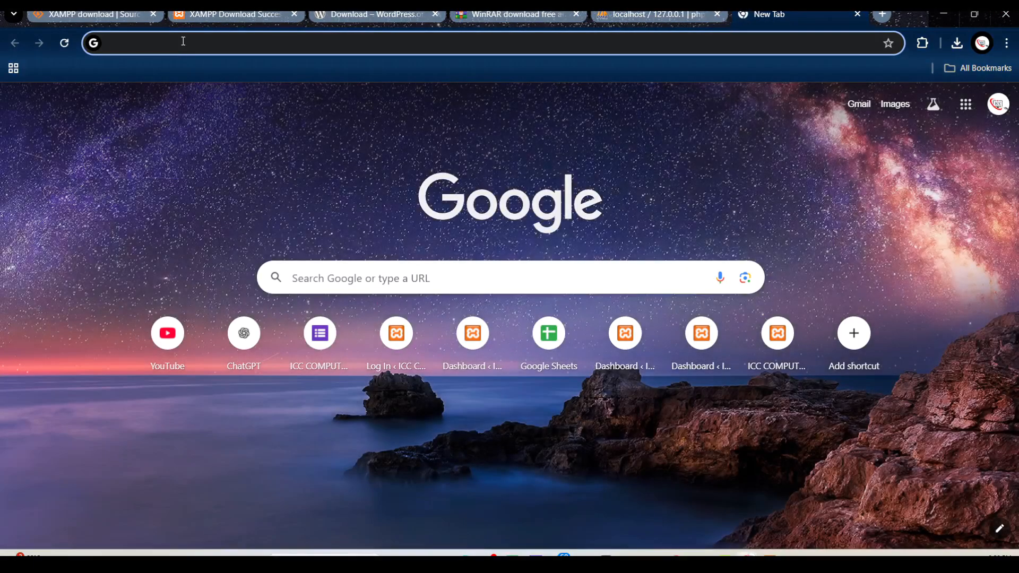
click(183, 42)
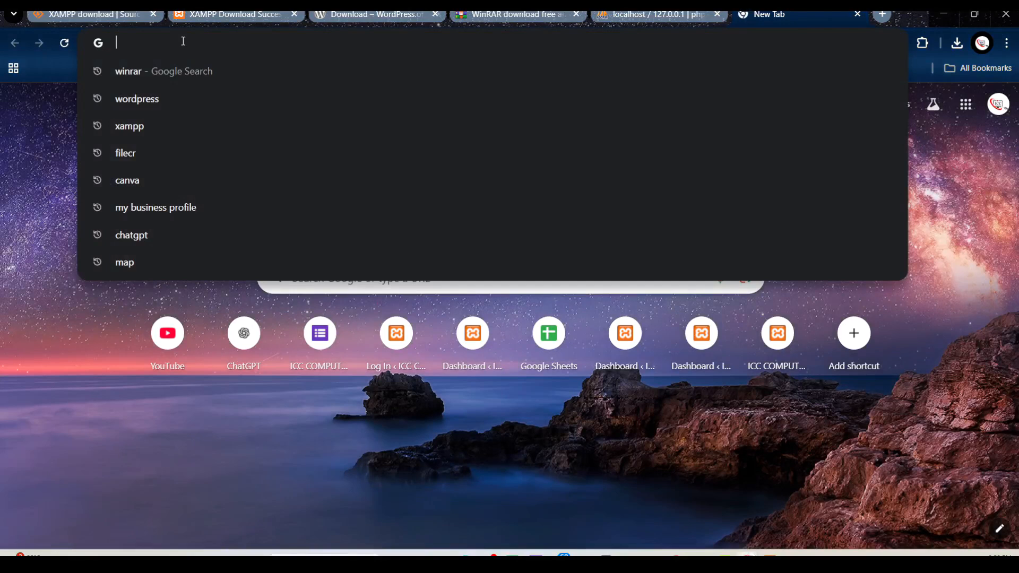
text(local)
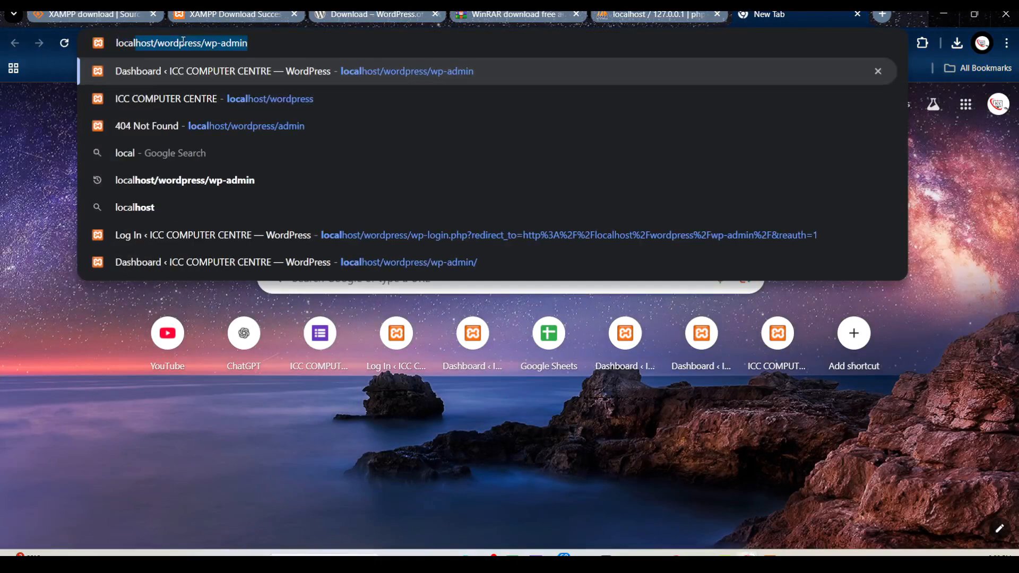
text(host)
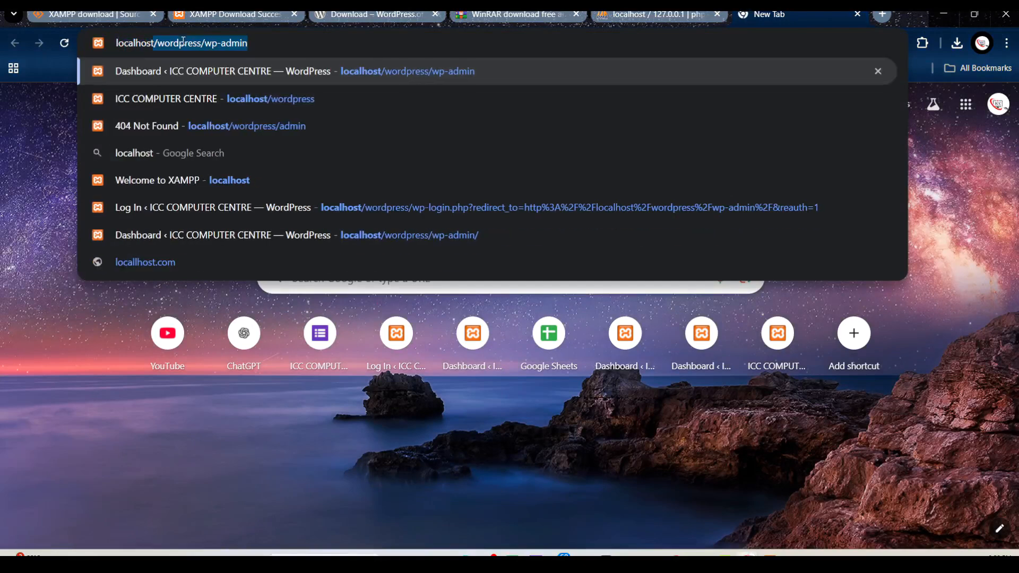
text(/wor)
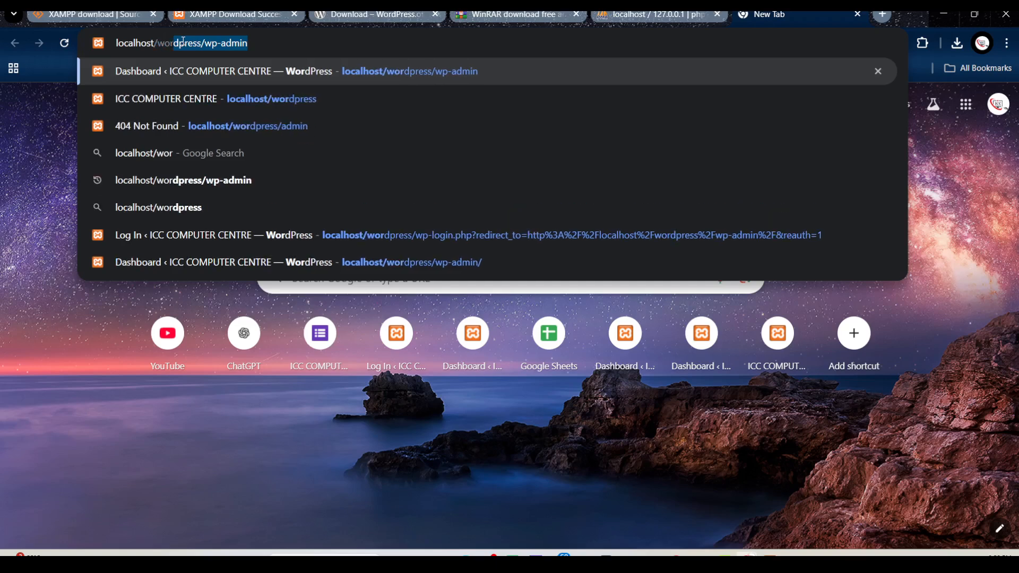
text(dpress)
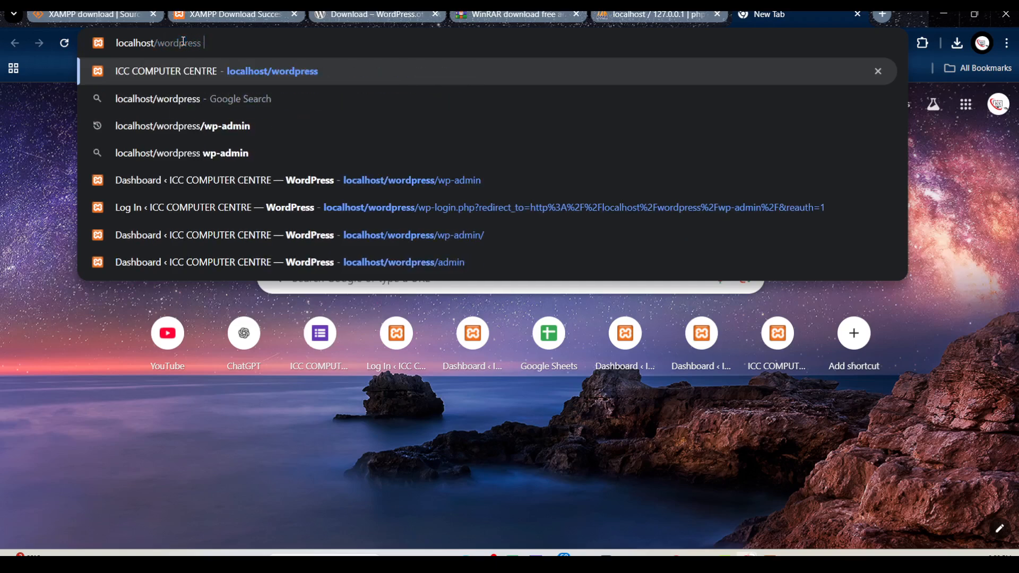
key(Return)
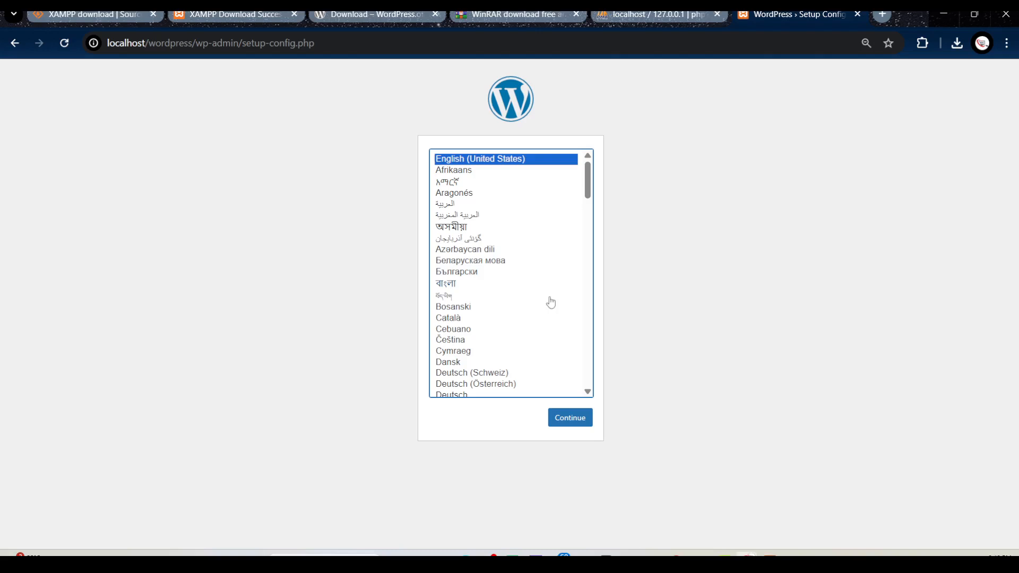
click(569, 422)
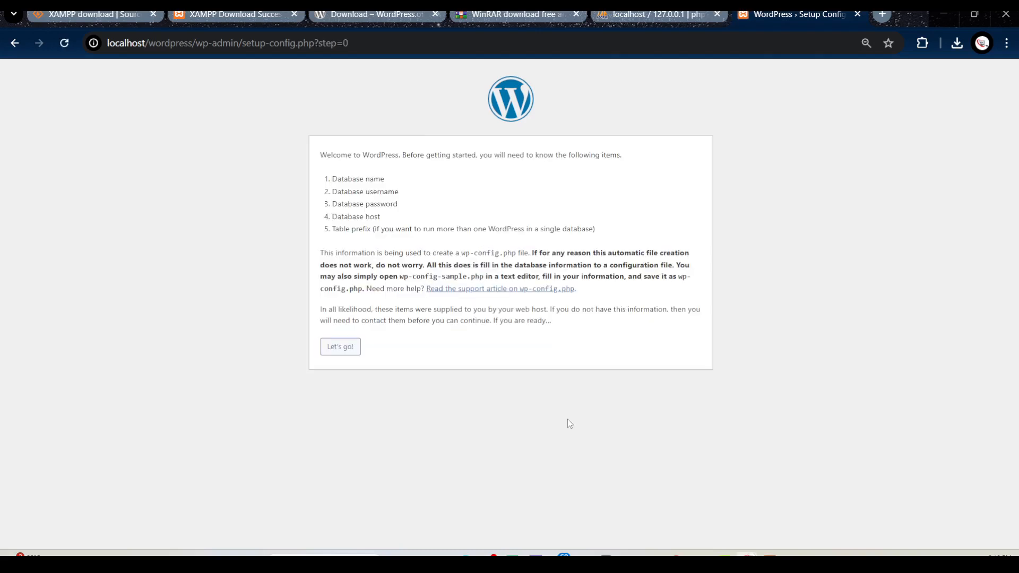
click(349, 350)
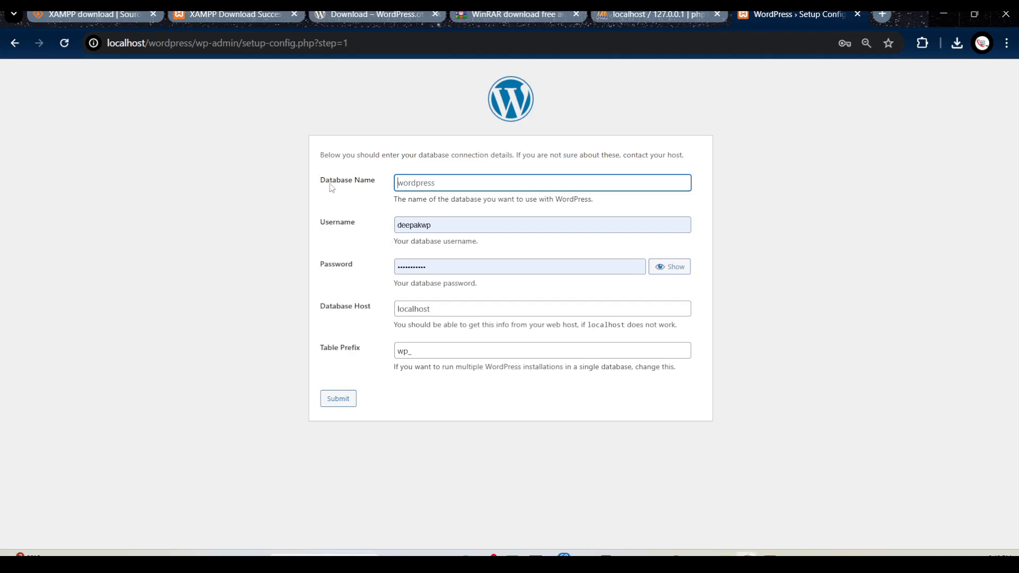
Try to submit the connection form with the database name lacking its wp ending, after revealing and hiding the saved password
click(429, 185)
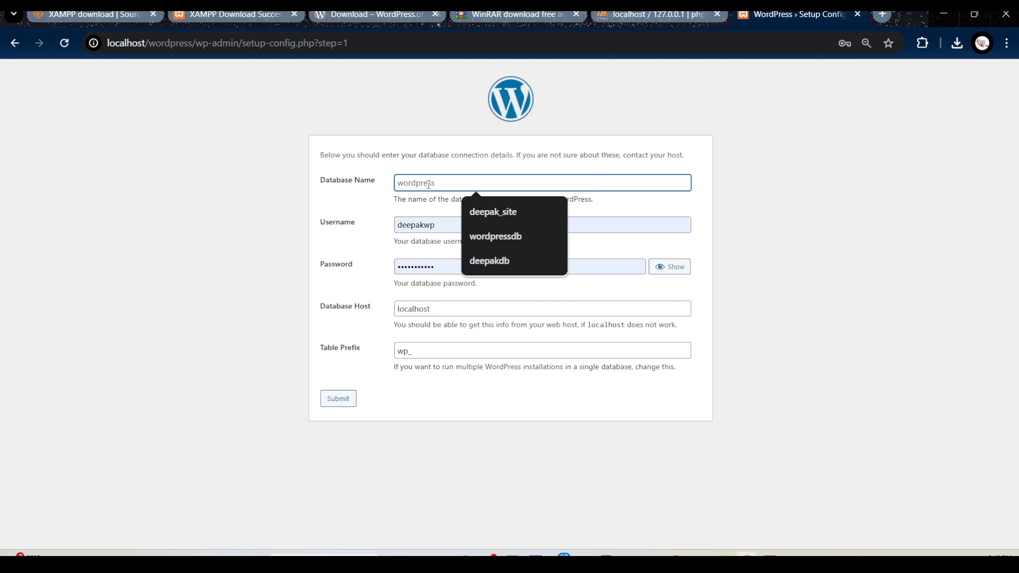
text(deepak)
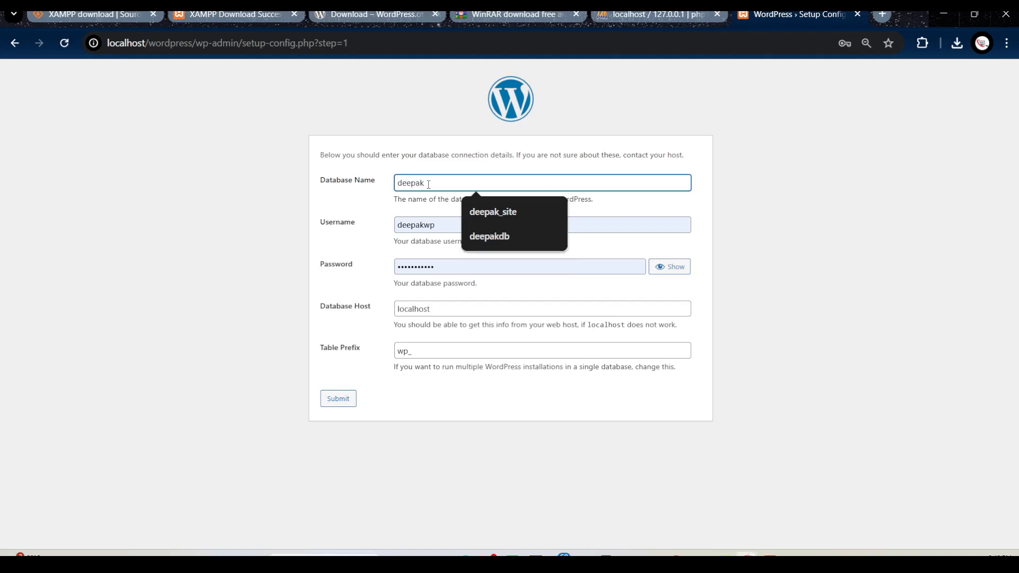
click(505, 270)
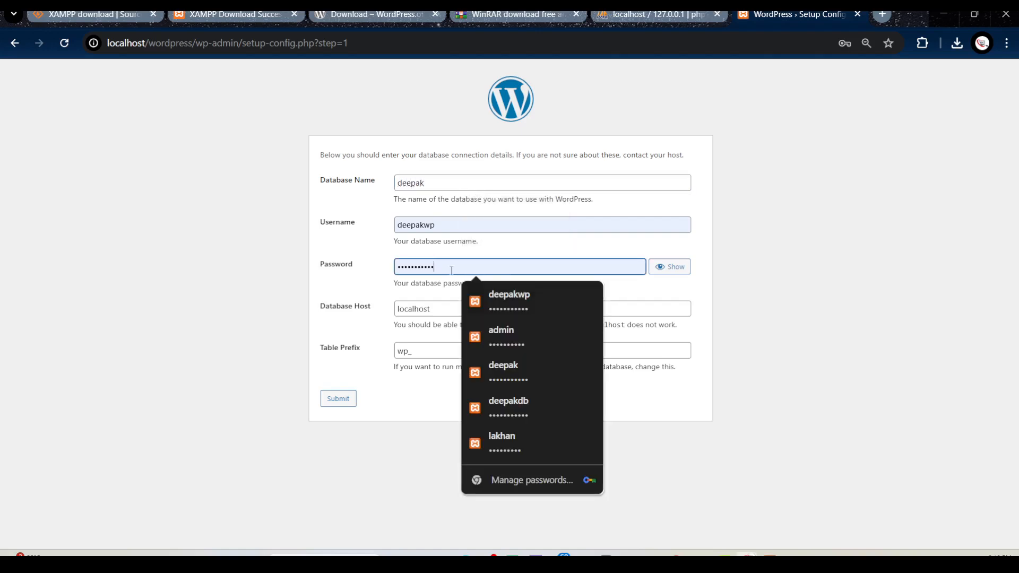
click(670, 267)
click(670, 267)
click(677, 267)
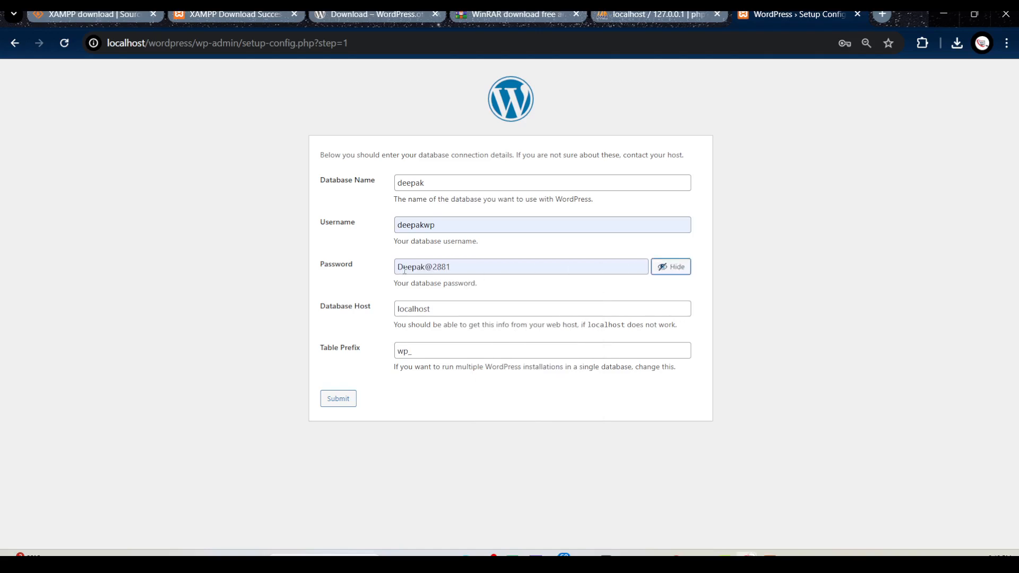
click(672, 269)
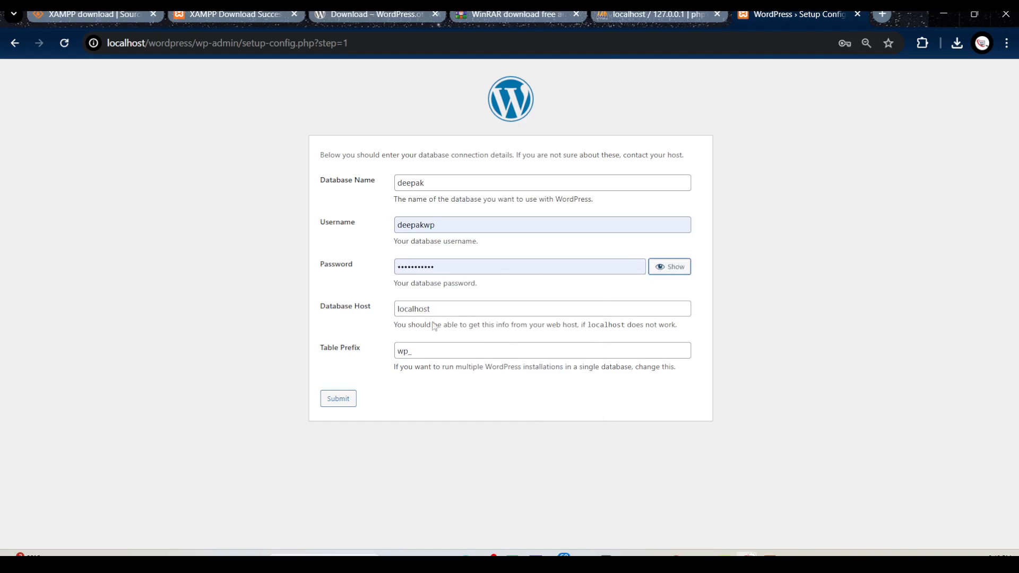
click(338, 399)
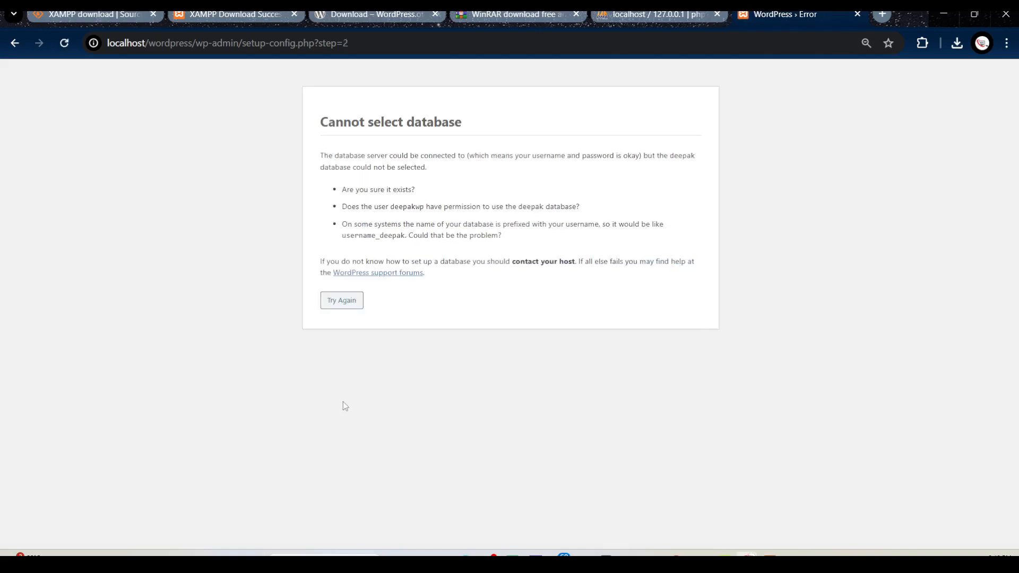
Return to the connection form, correct the database name and username to match the new database and its user, and submit
key(alt+Left)
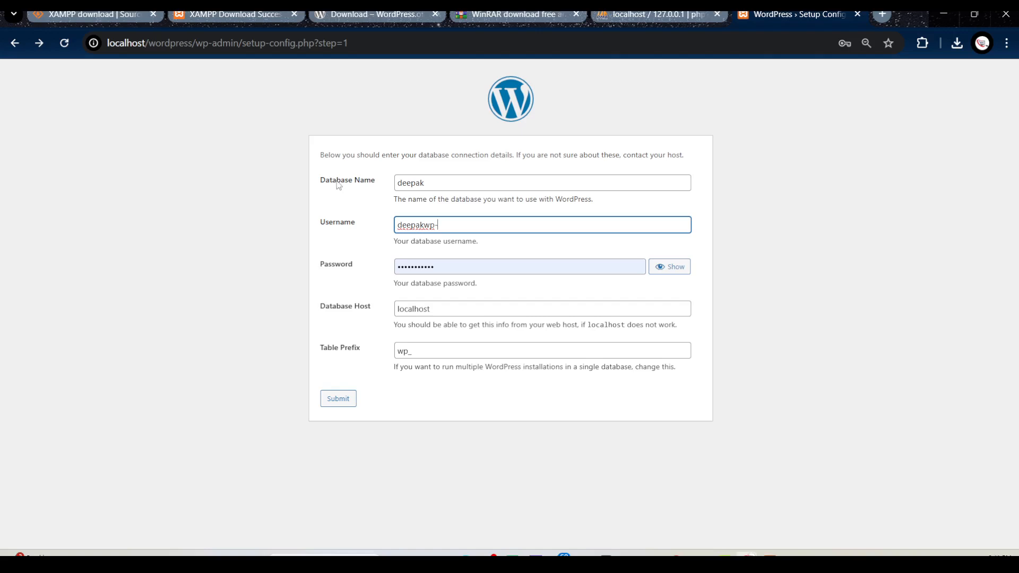
click(436, 182)
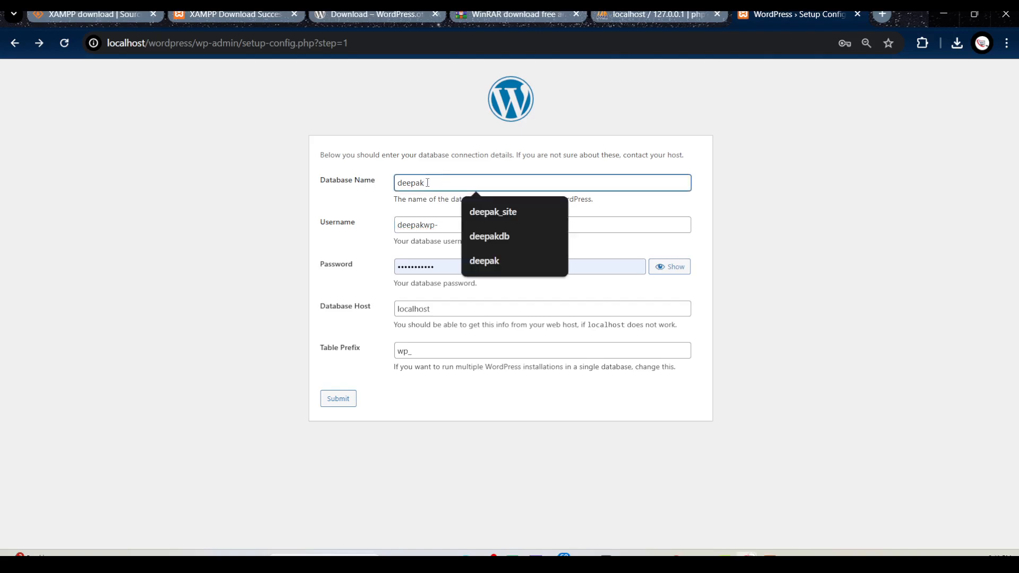
text(wp)
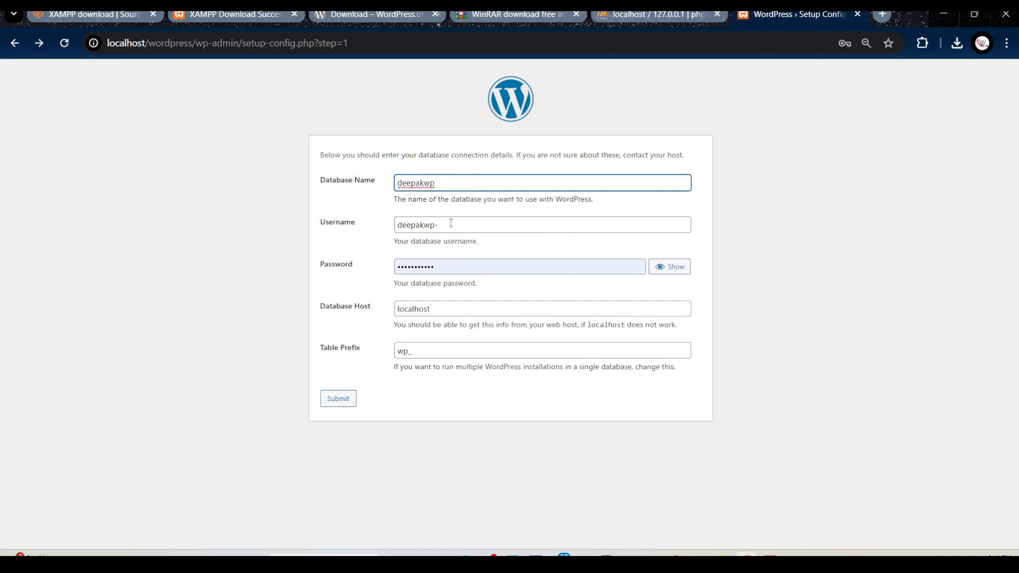
drag(452, 223, 427, 223)
key(BackSpace)
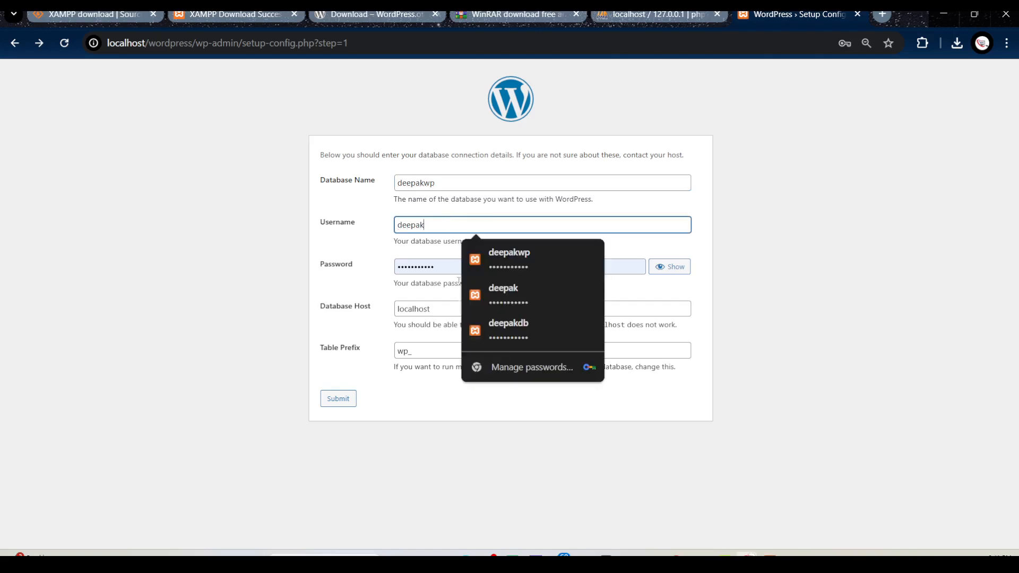
click(446, 268)
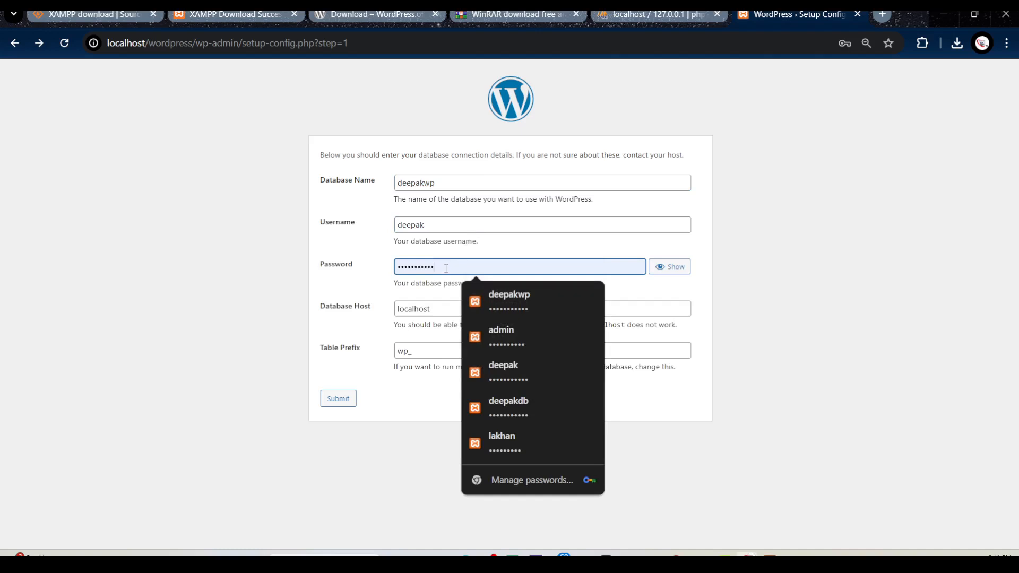
click(417, 396)
click(338, 400)
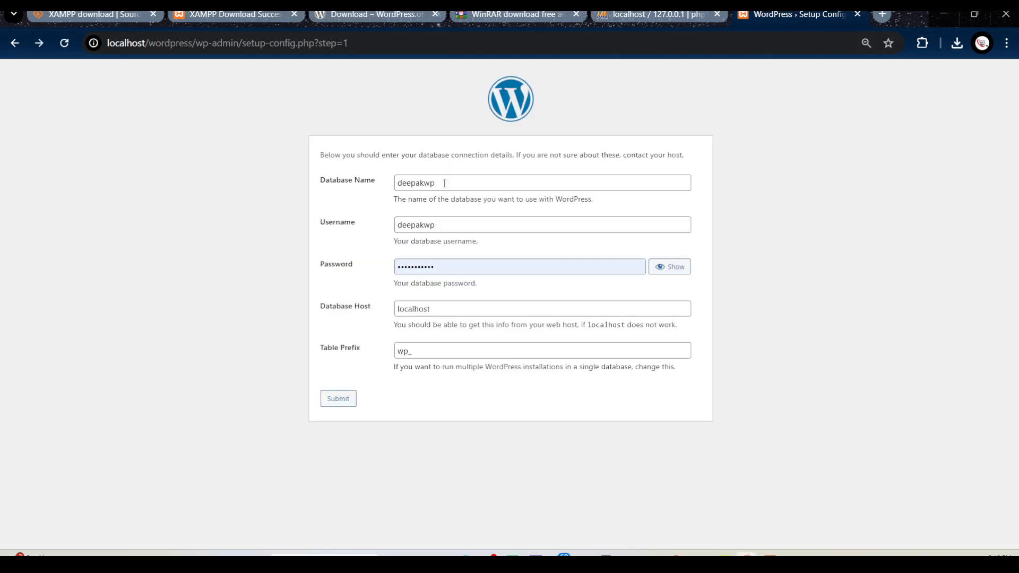
Submit the database connection form again and proceed to the WordPress installation with the existing wp-config.php
click(445, 183)
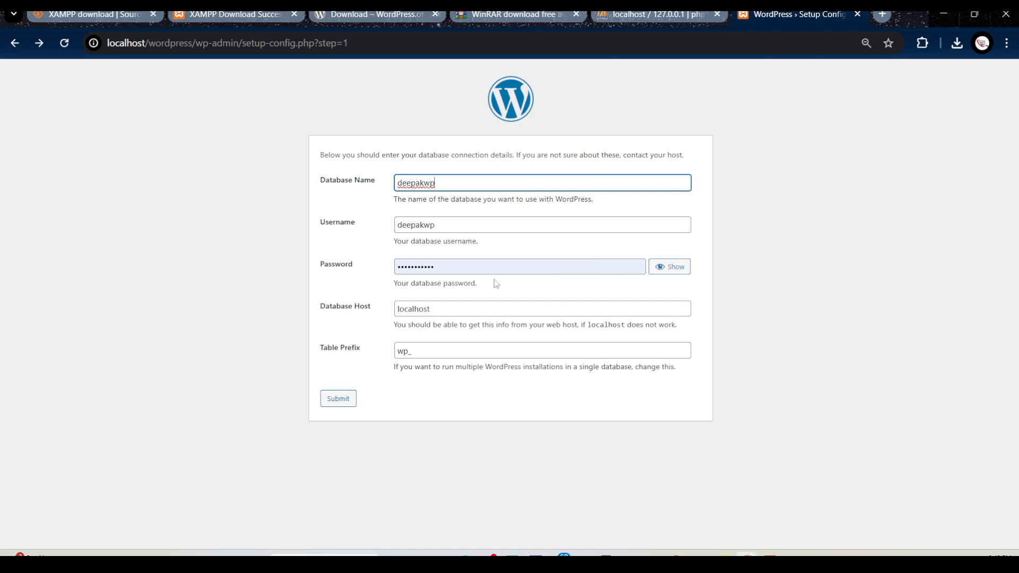
click(339, 399)
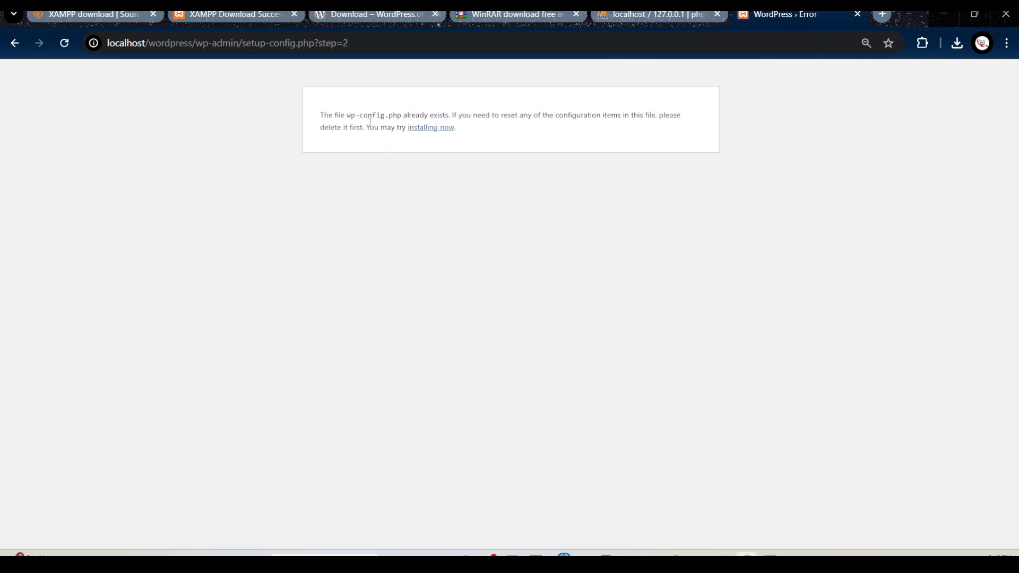
click(440, 132)
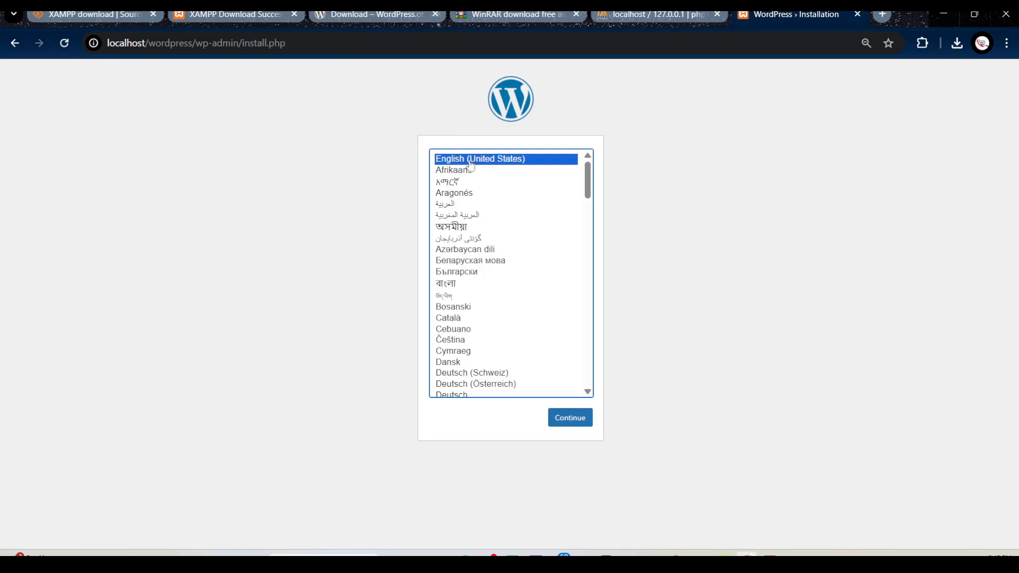
Continue the installation in English (United States) and set the site title to "icc computer centre"
click(571, 422)
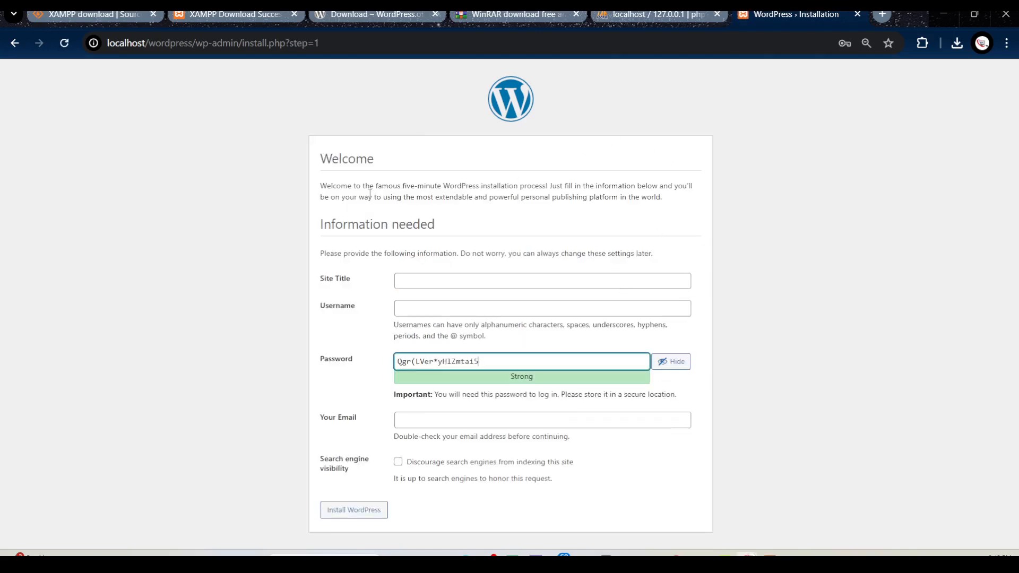
text(---)
click(417, 282)
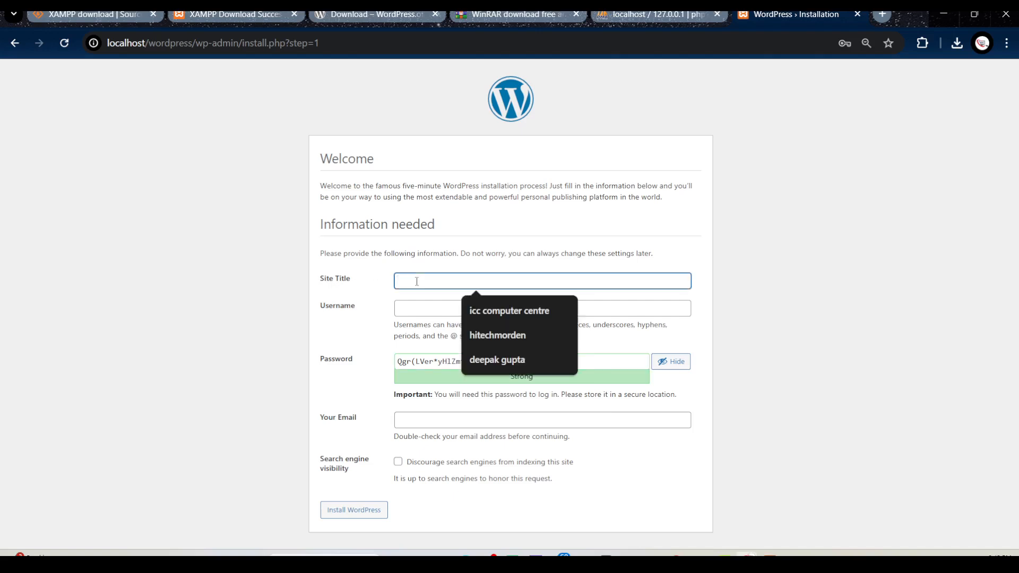
text(i)
key(BackSpace)
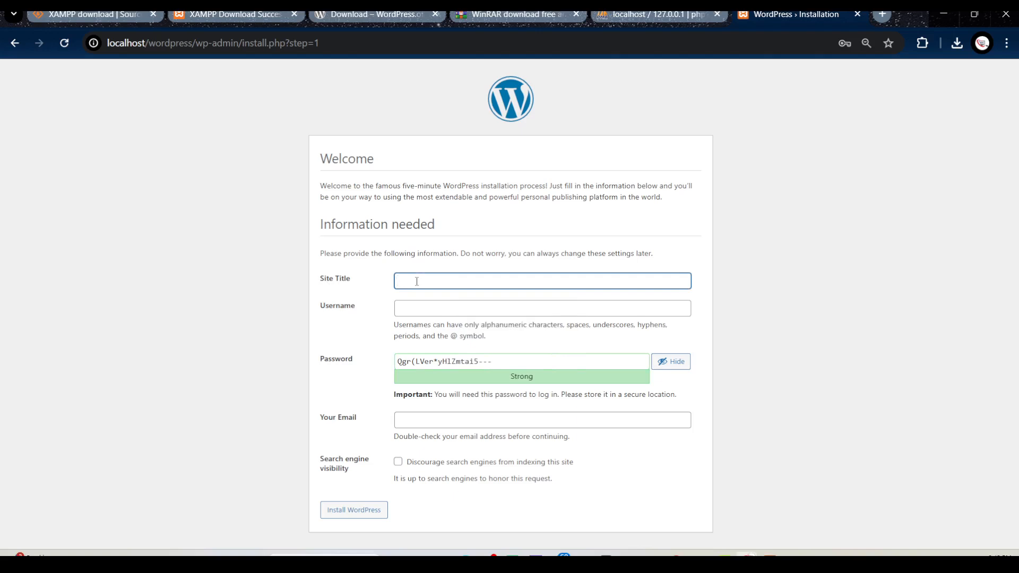
text(i)
key(BackSpace)
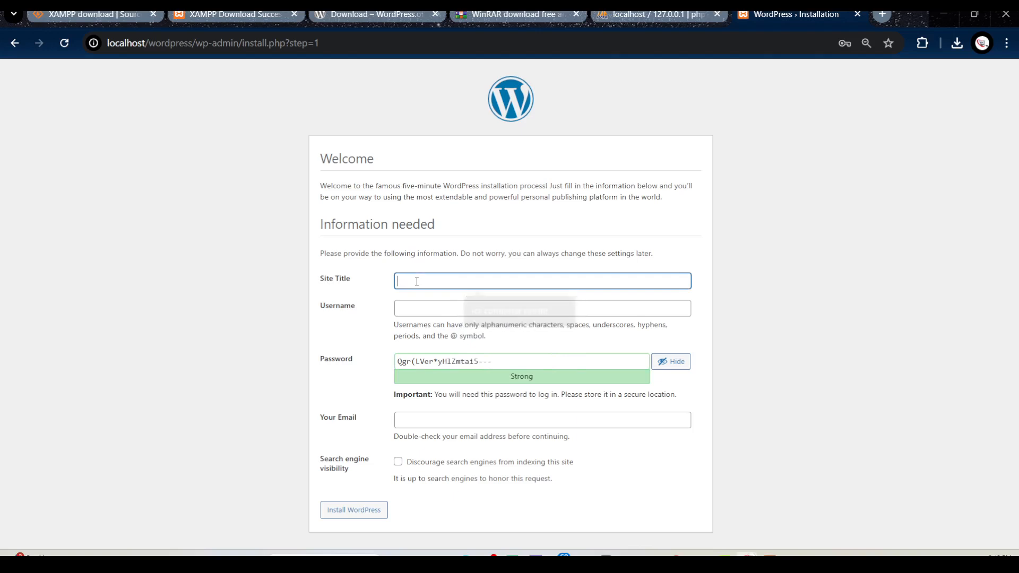
text(i)
key(BackSpace)
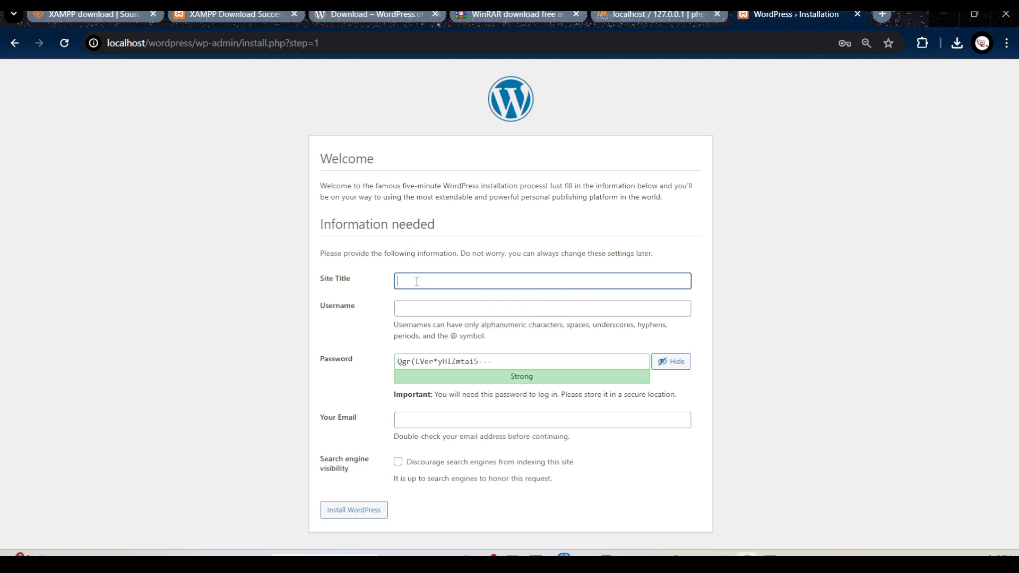
text(icc computer centre)
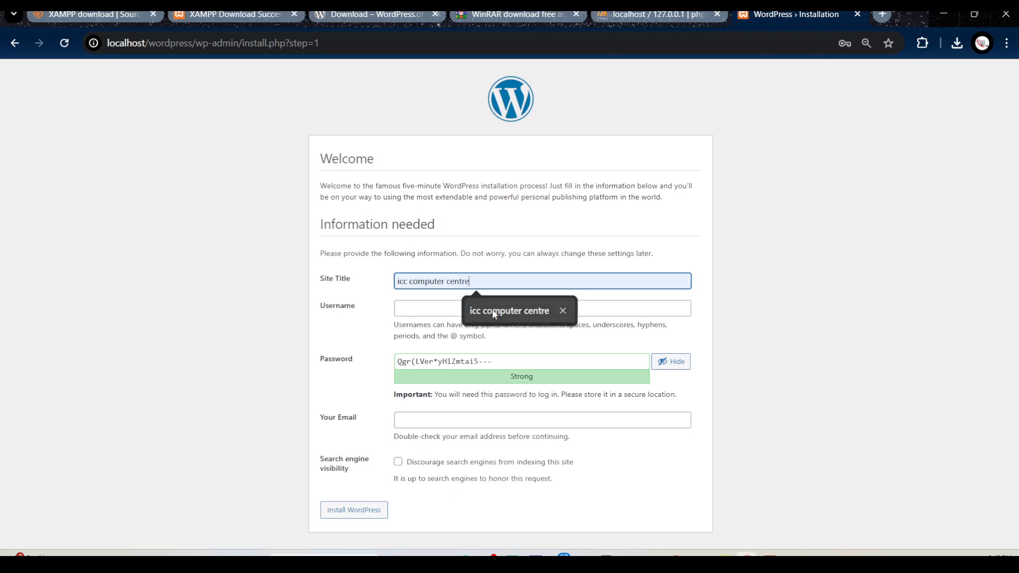
click(492, 309)
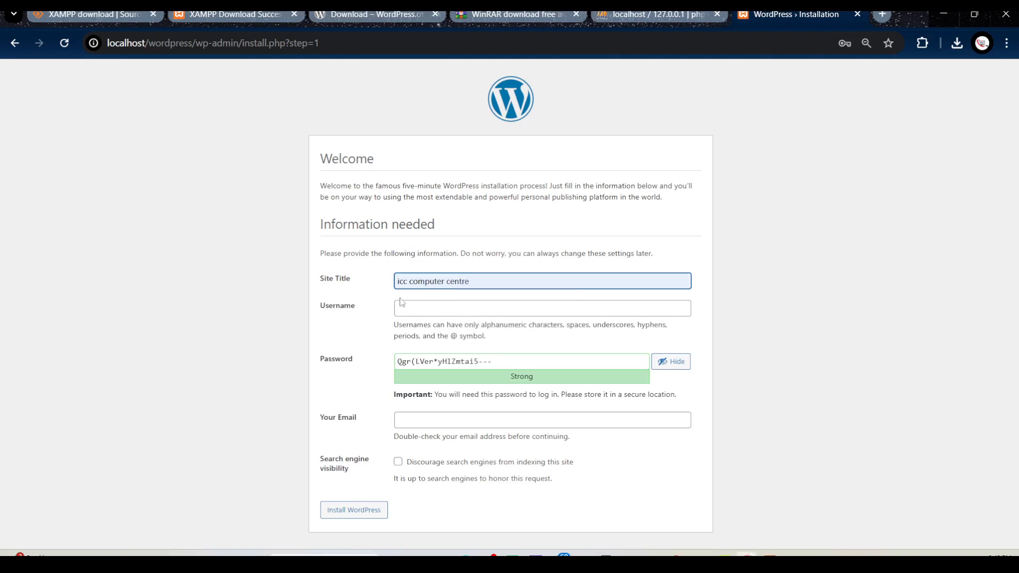
Enter the administrator's username and replace the generated password with the chosen account password, hiding its characters
click(427, 312)
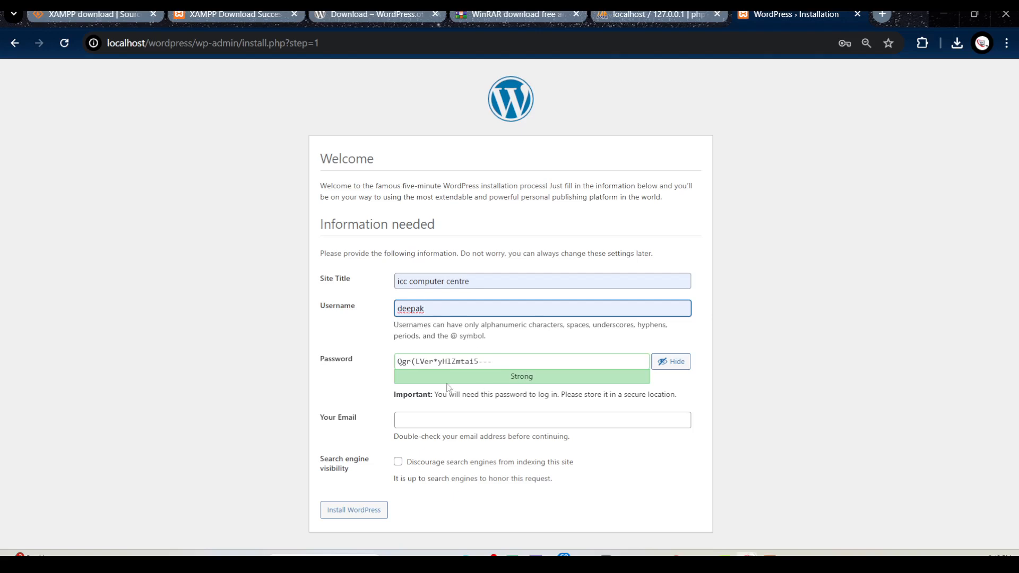
drag(500, 363, 362, 372)
key(BackSpace)
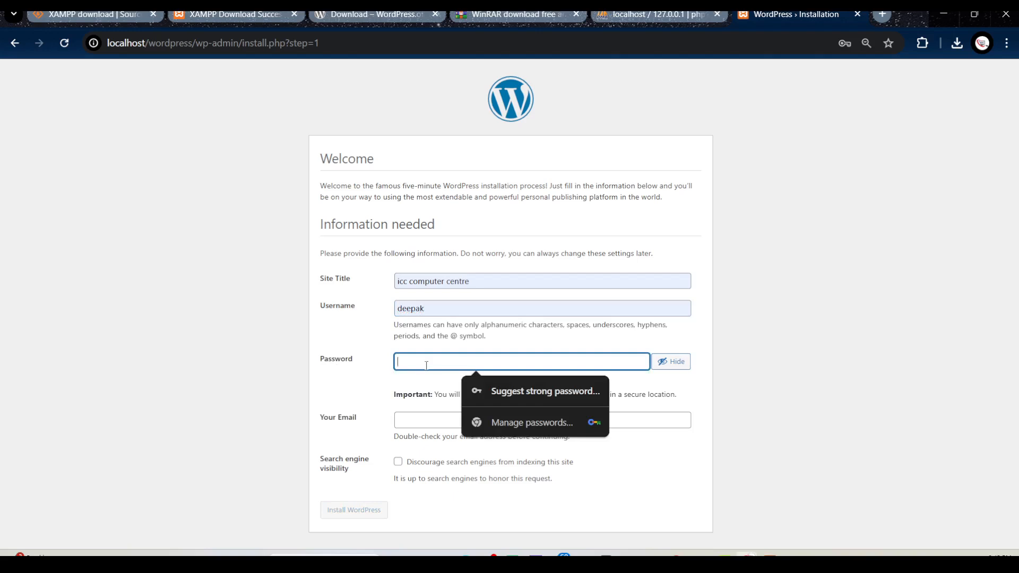
text(d)
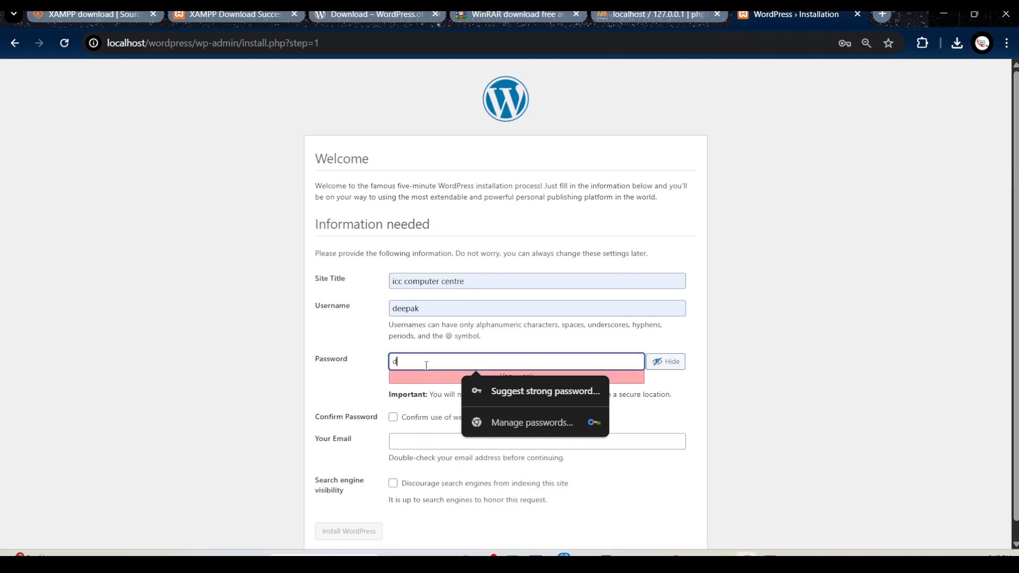
key(BackSpace)
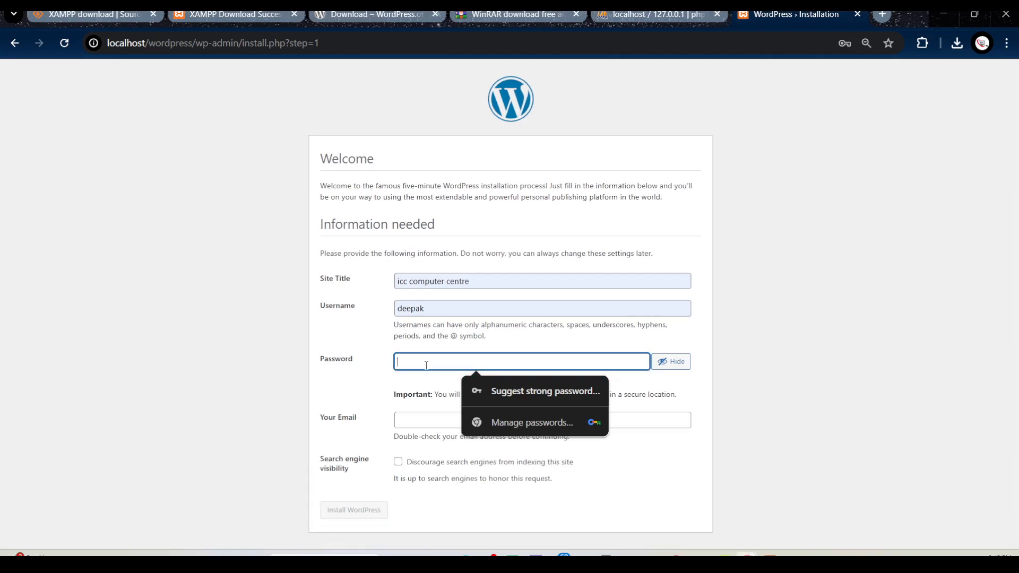
text(D)
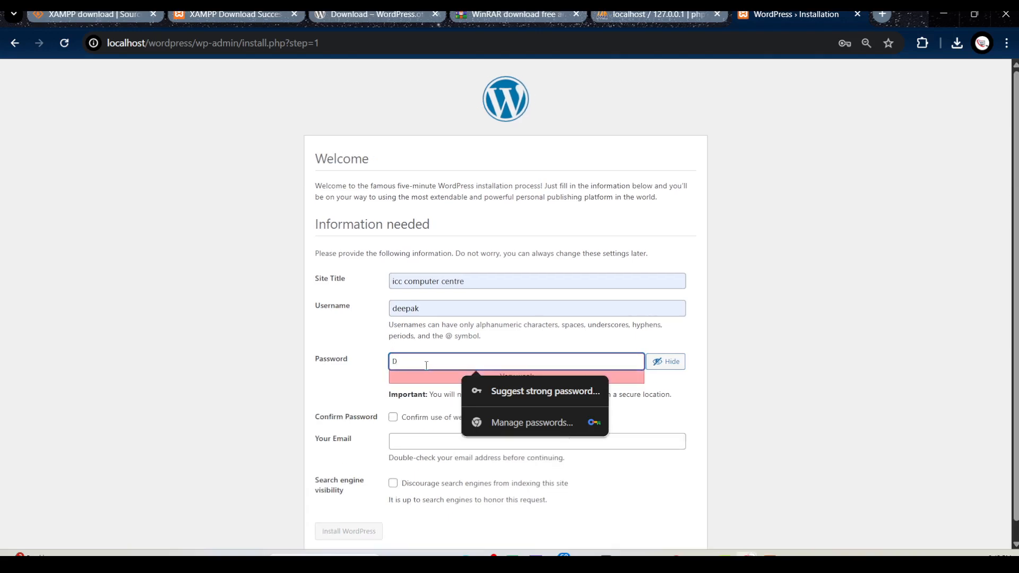
click(663, 361)
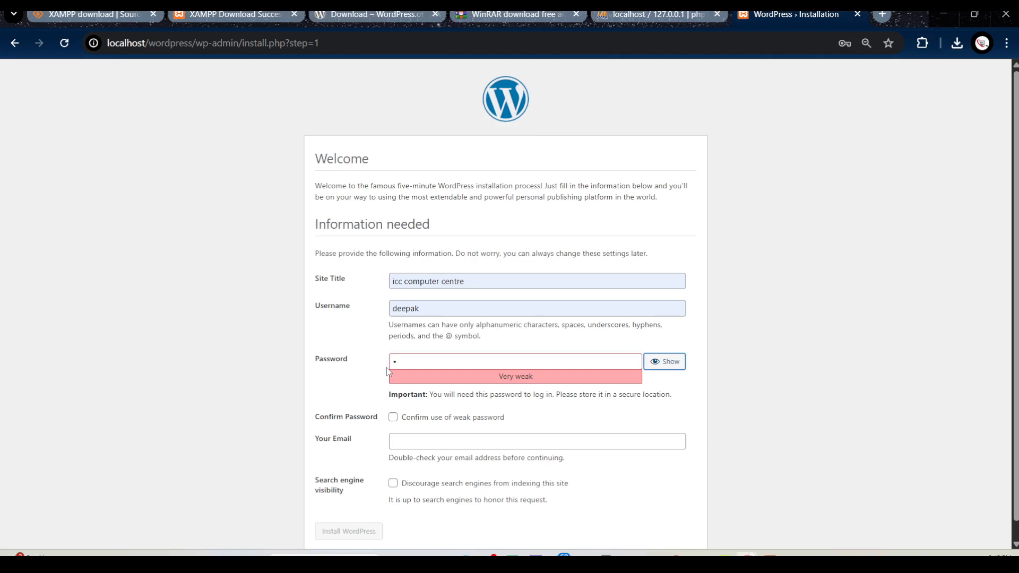
click(409, 361)
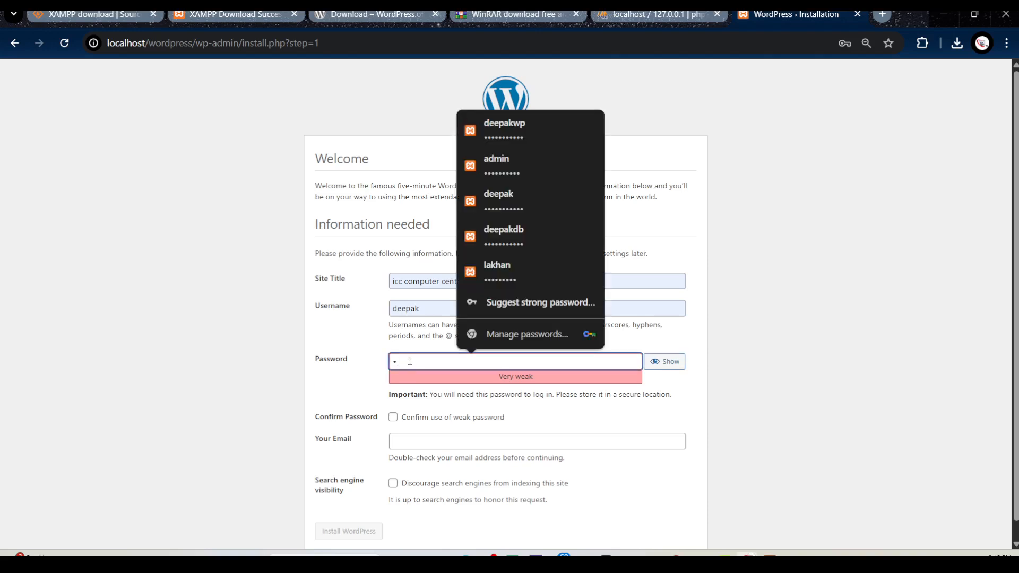
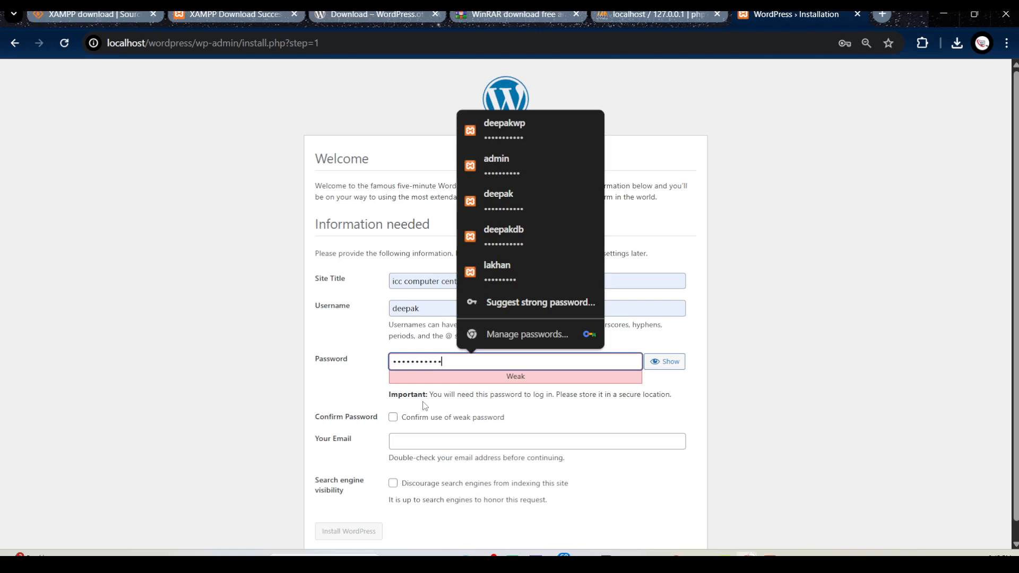
Confirm the use of a weak password and fill in the administrator's saved e-mail address
click(598, 422)
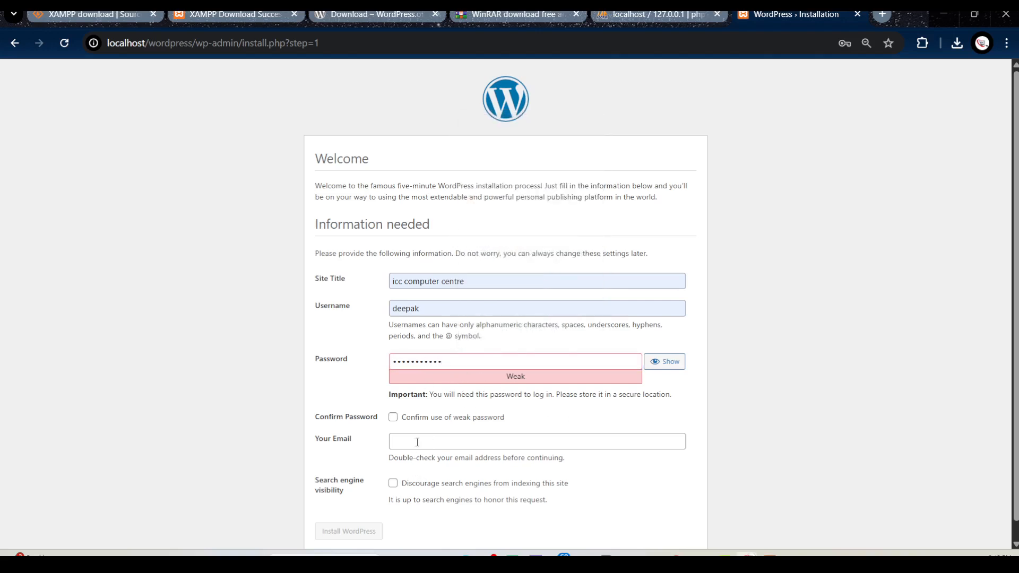
scroll(417, 443, down, 1)
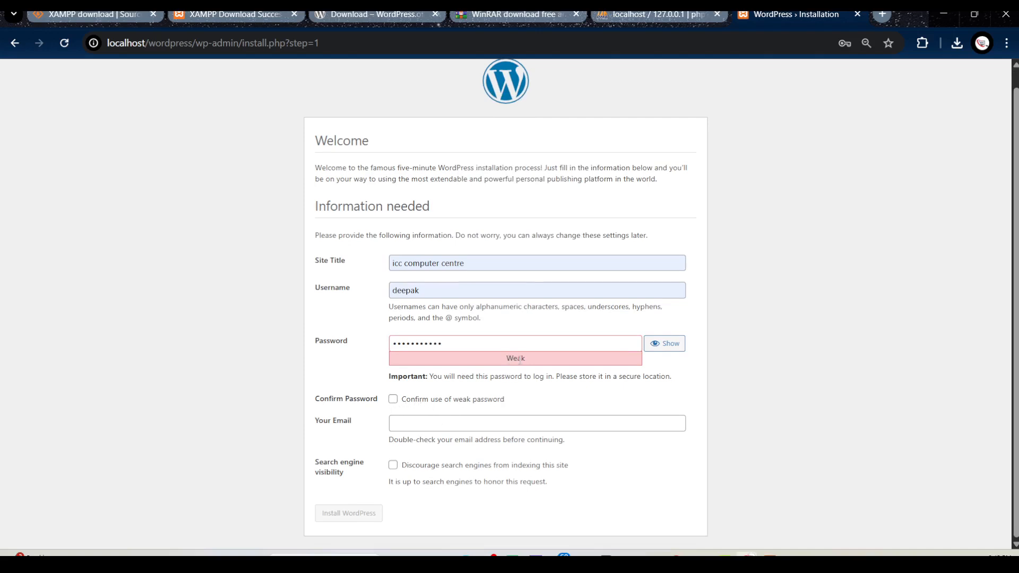
click(393, 400)
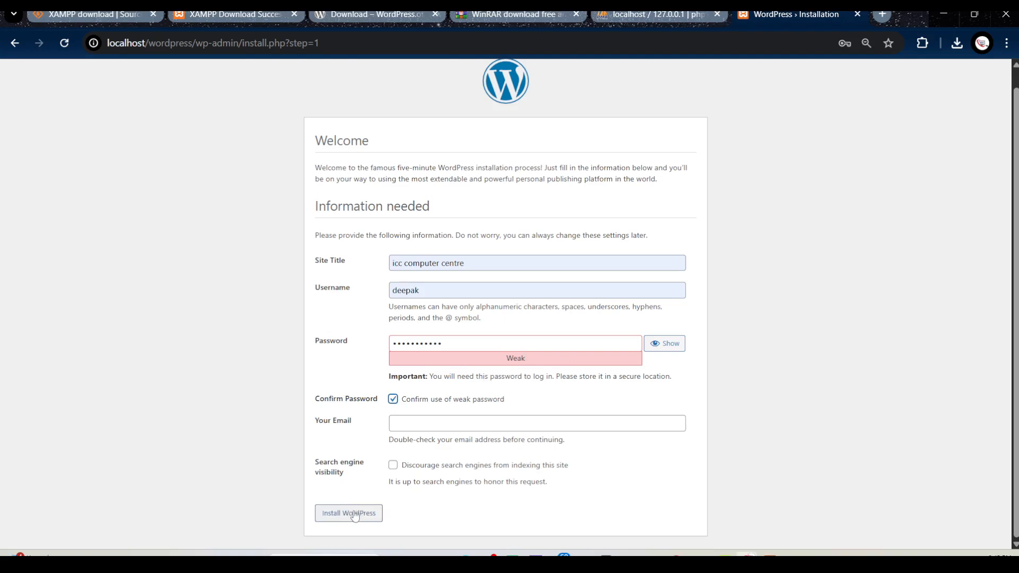
click(424, 423)
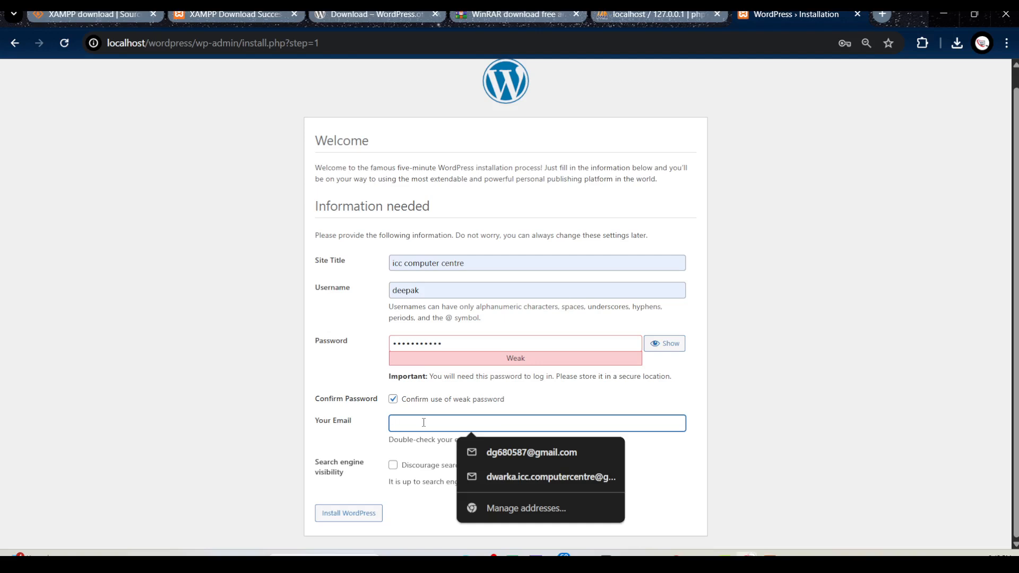
click(536, 481)
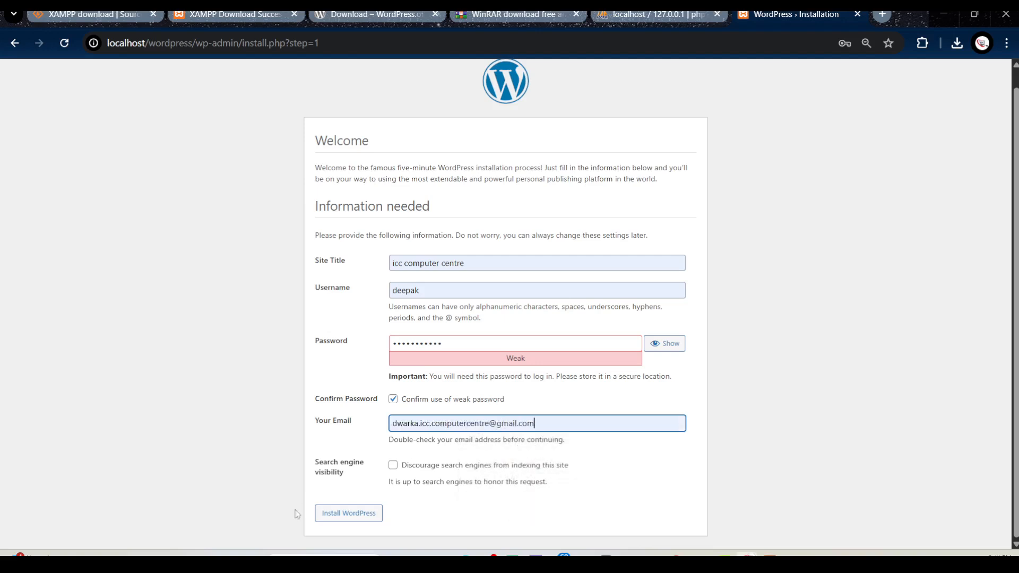
Install WordPress with the entered site details, dismiss the browser's saved-password warning, and go to the login page
click(351, 519)
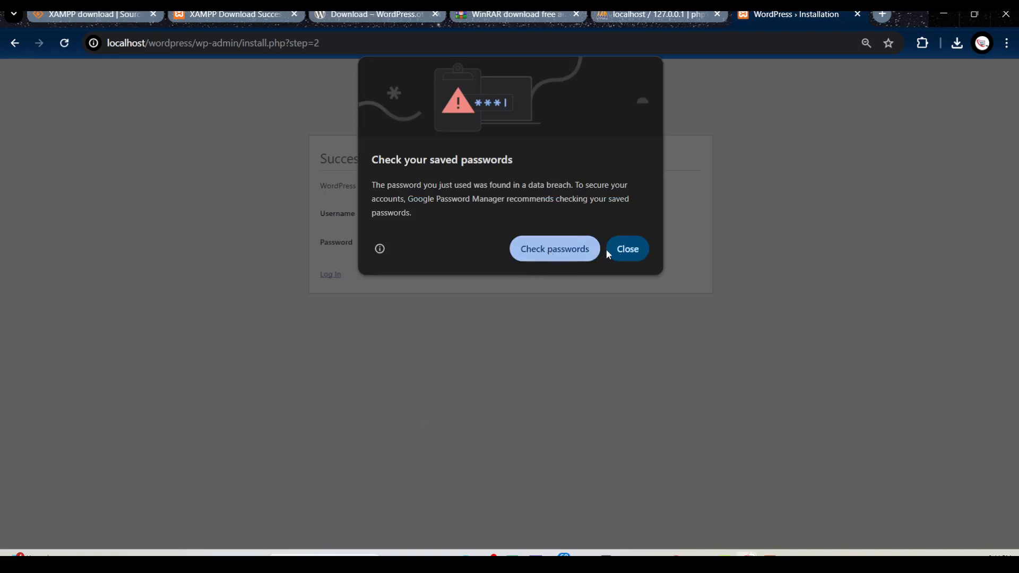
click(639, 251)
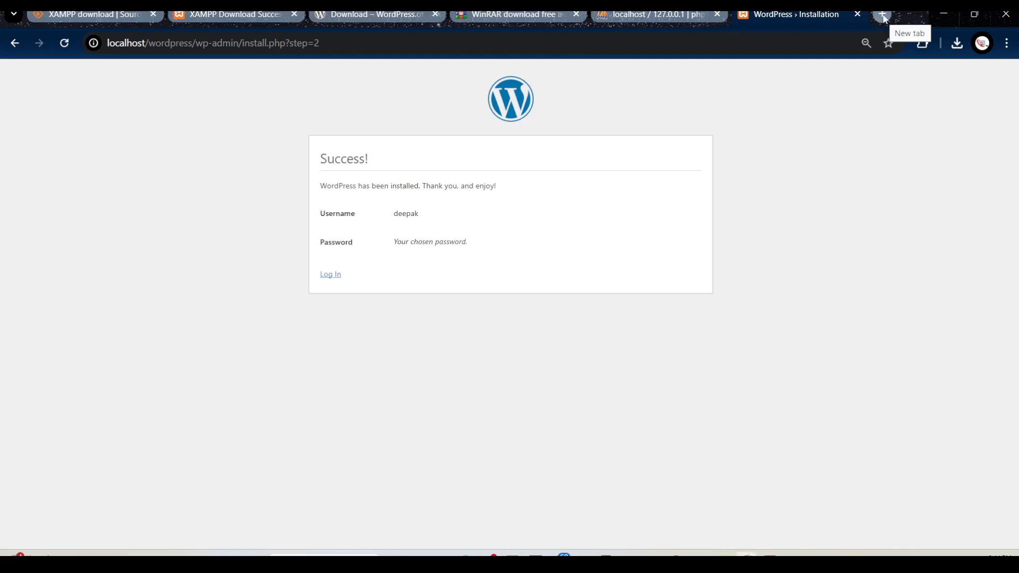
click(336, 276)
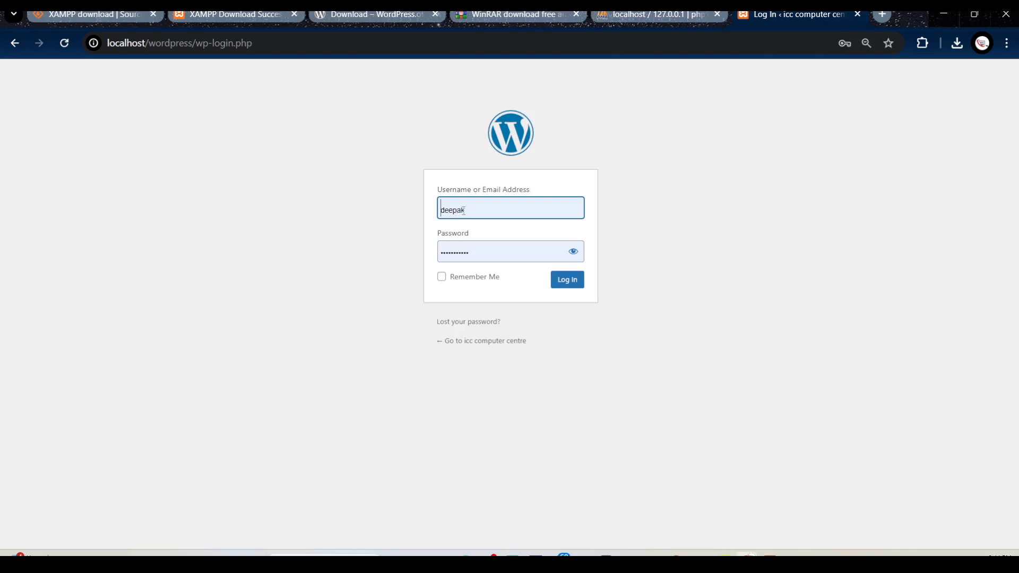
Check the prefilled username and password, log in to the WordPress dashboard, and dismiss the saved-password warning
drag(470, 211, 439, 209)
click(488, 208)
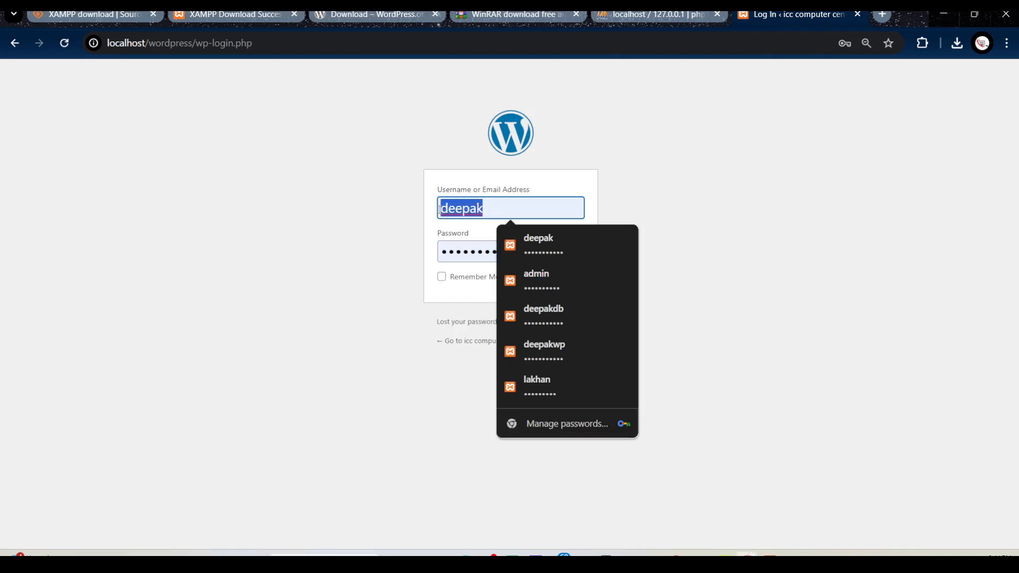
click(482, 208)
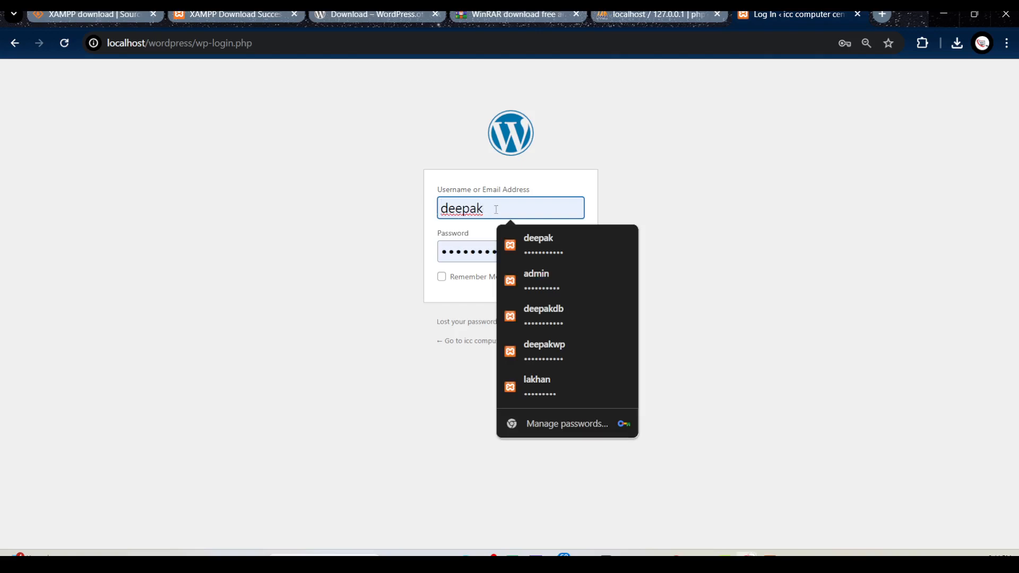
click(474, 250)
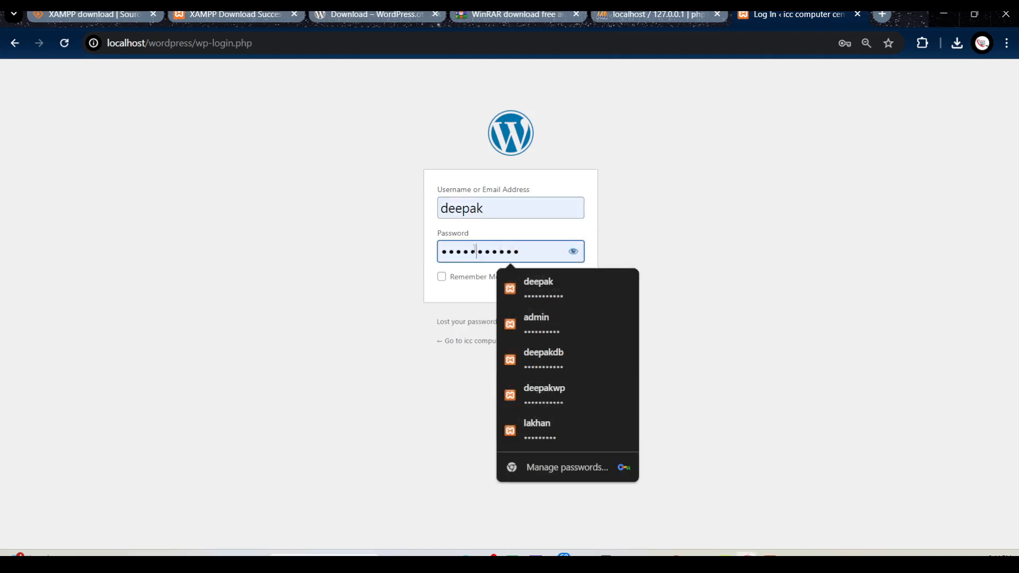
click(628, 246)
click(574, 251)
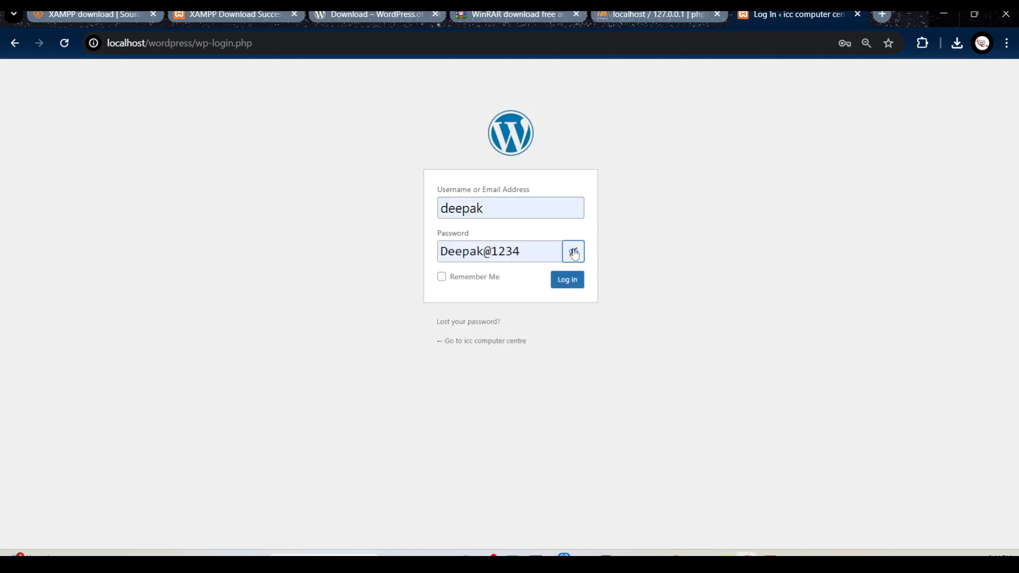
click(574, 252)
click(574, 283)
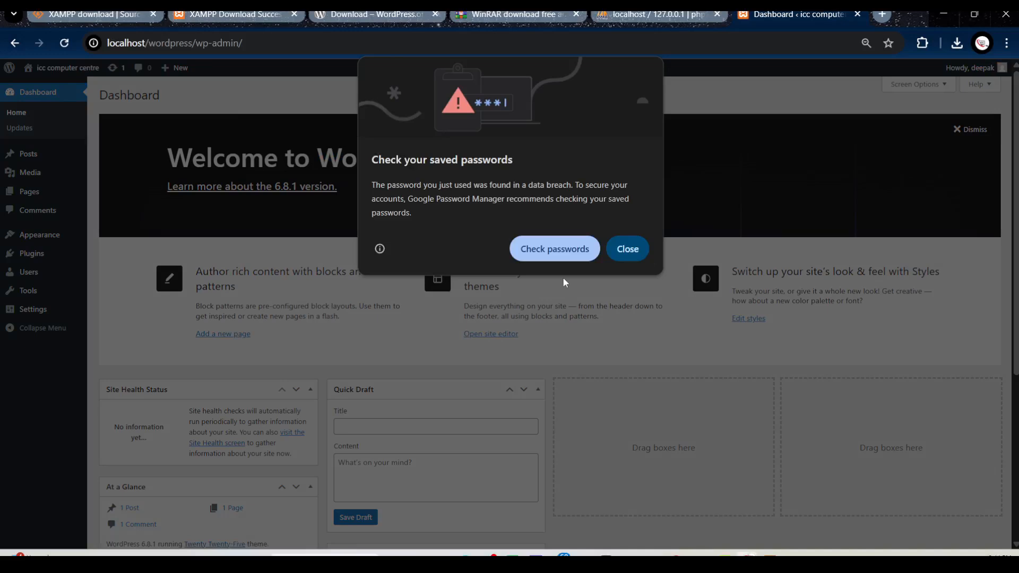
click(629, 249)
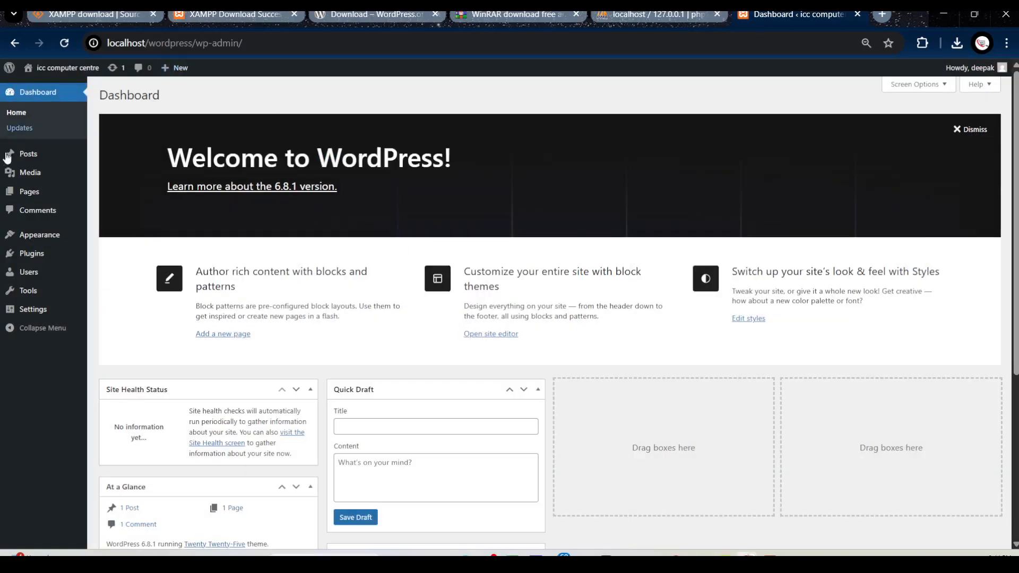